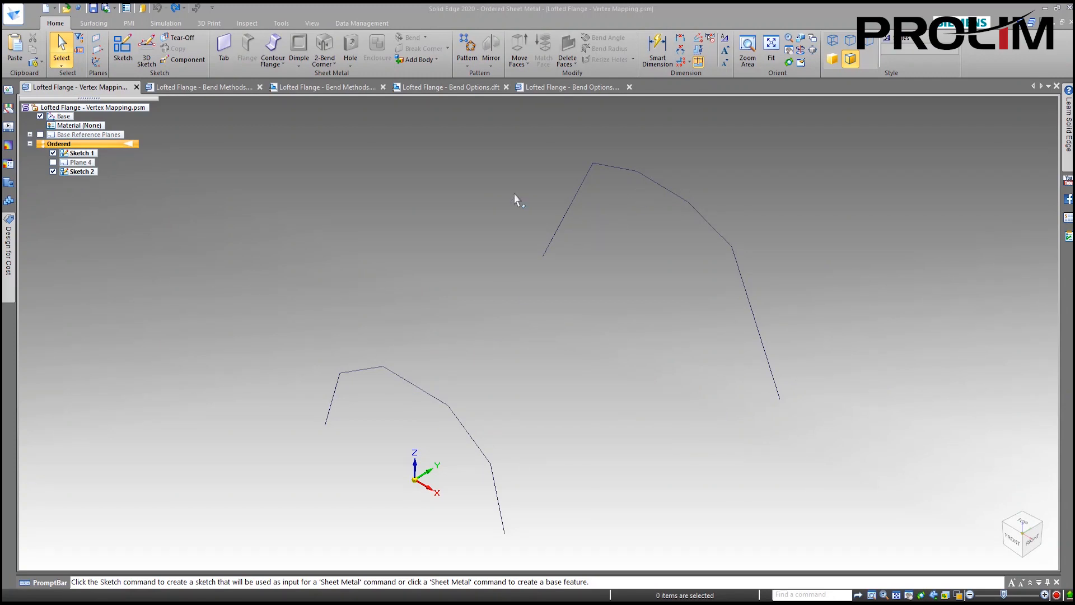
- Create a 1.00 mm thick lofted flange between the two open sketch profiles, with the material on the outer side
left_click(280, 65)
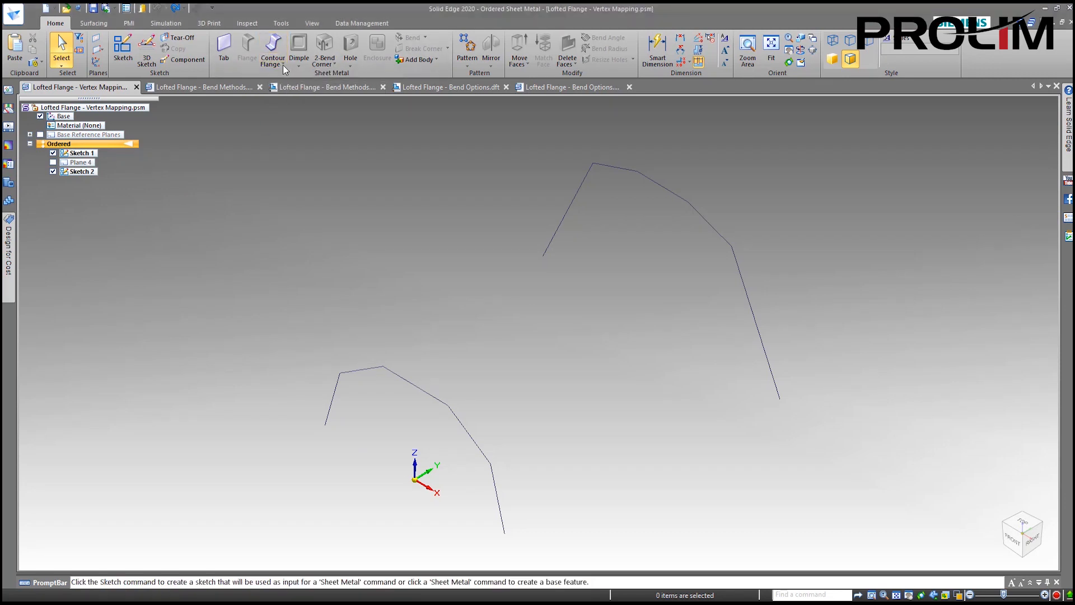
left_click(283, 64)
left_click(284, 91)
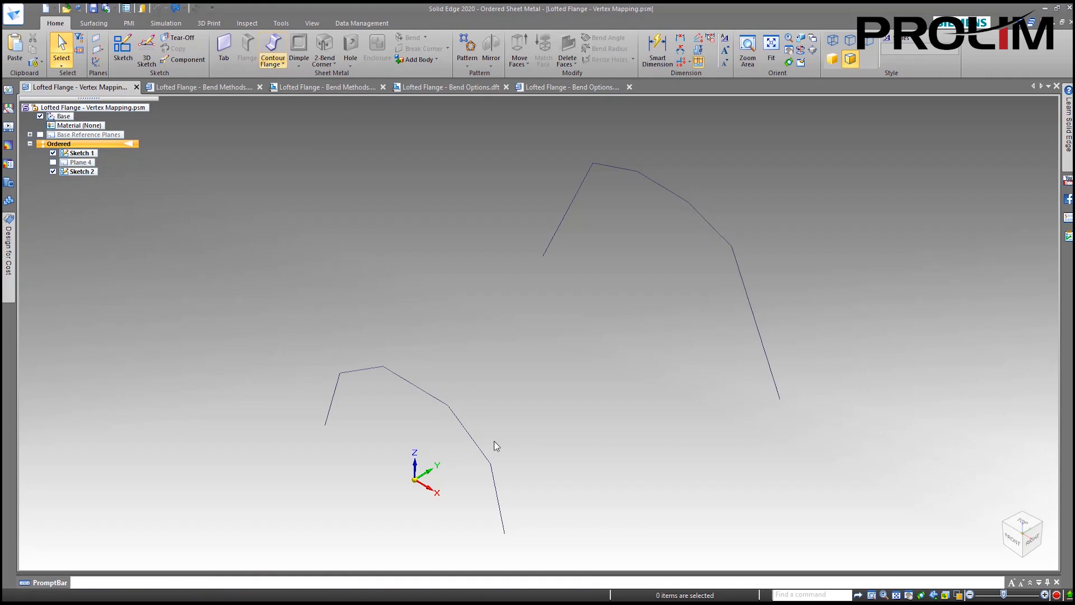
left_click(330, 402)
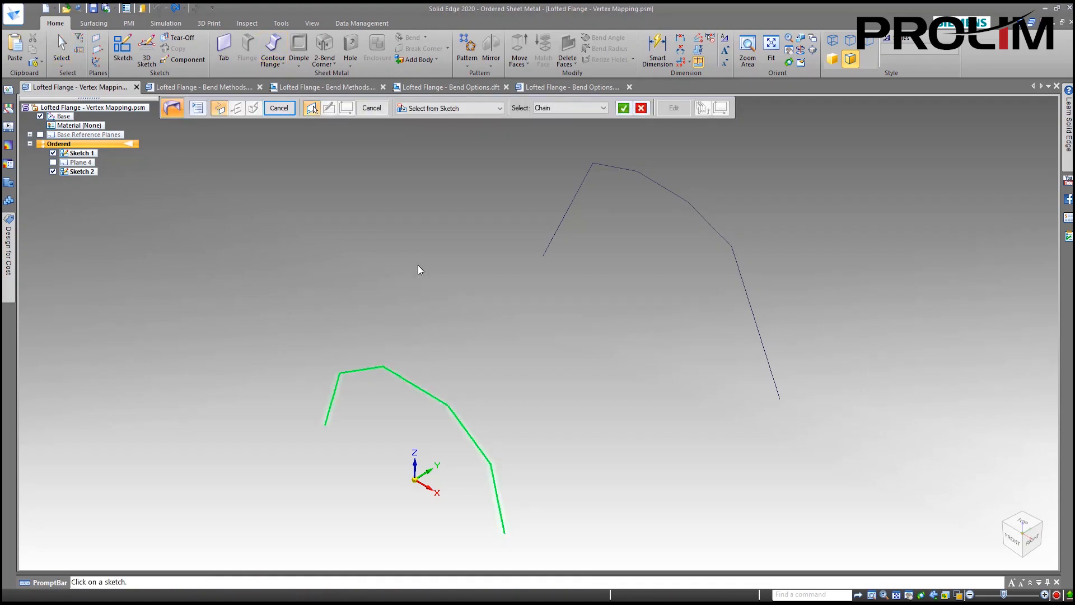
right_click(513, 246)
left_click(555, 233)
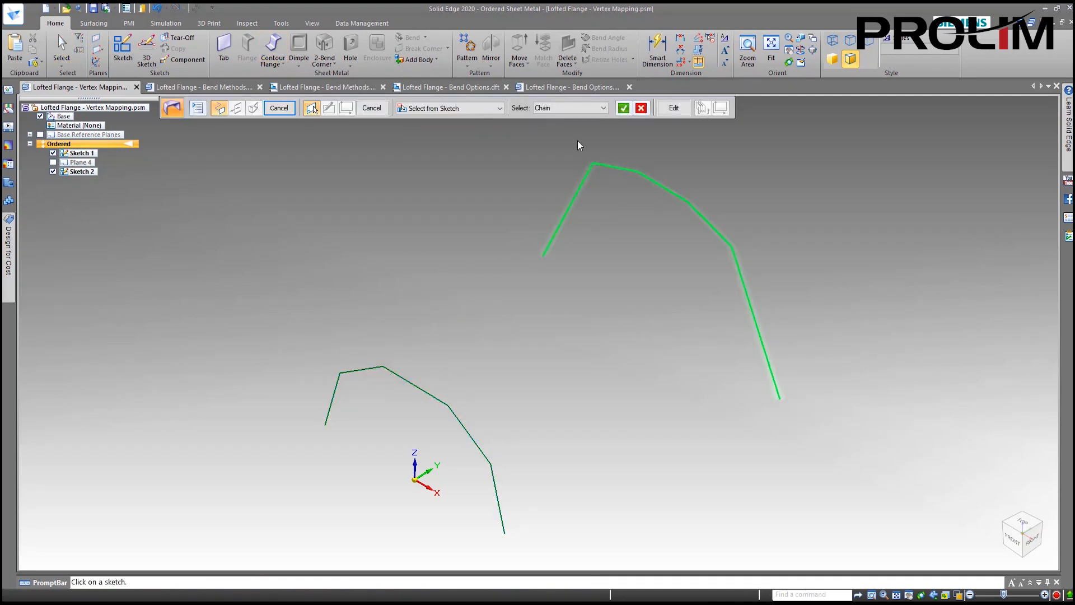
left_click(619, 110)
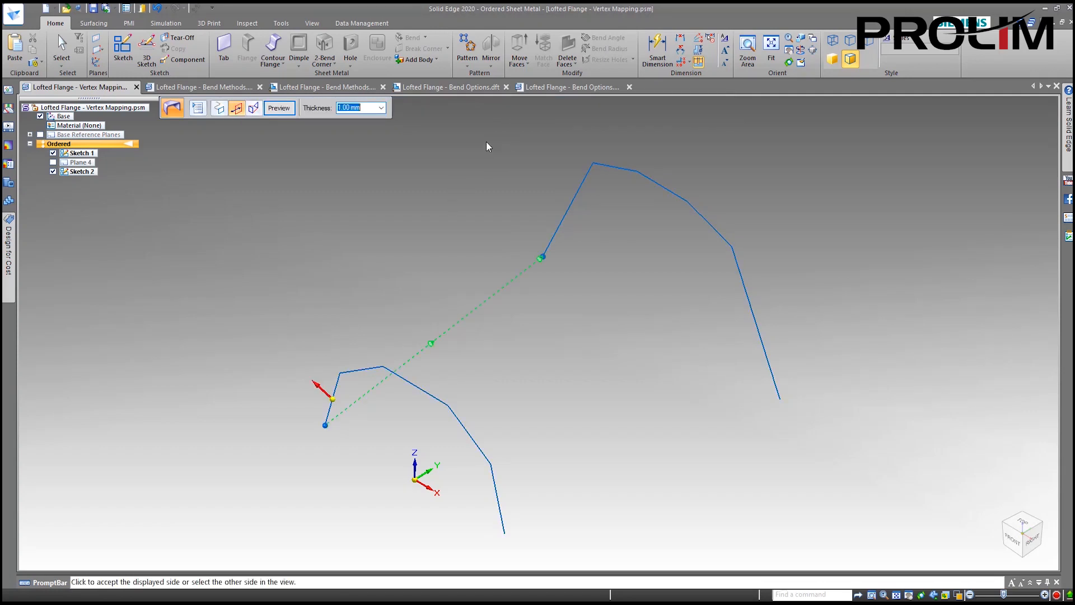
left_click(203, 256)
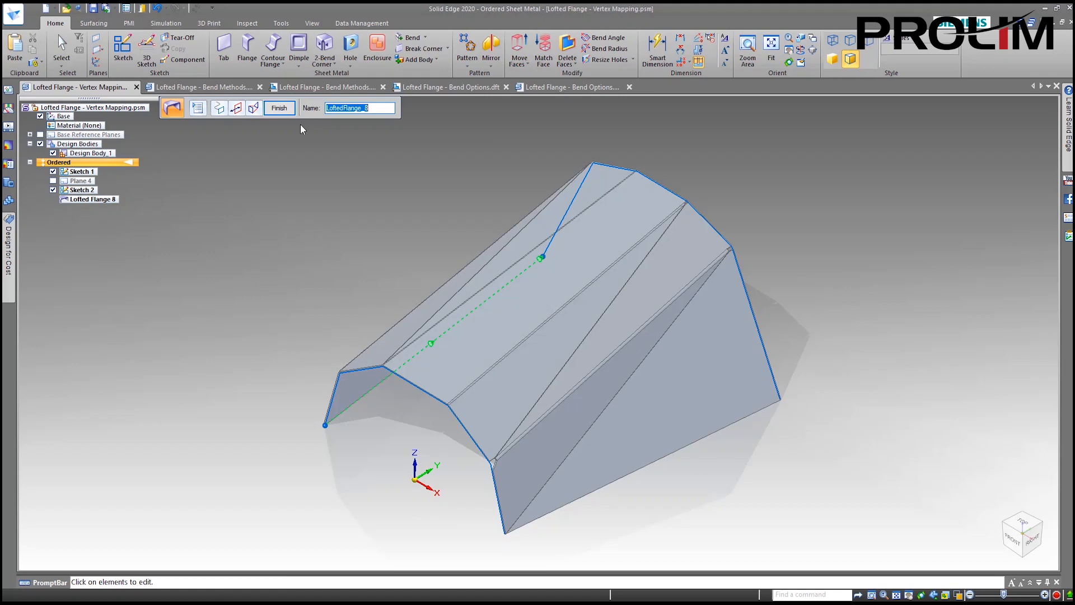
left_click(279, 108)
- Inspect the layout of the lofted flange's bend lines from the front and in the top view
middle_click_drag(302, 255, 368, 256)
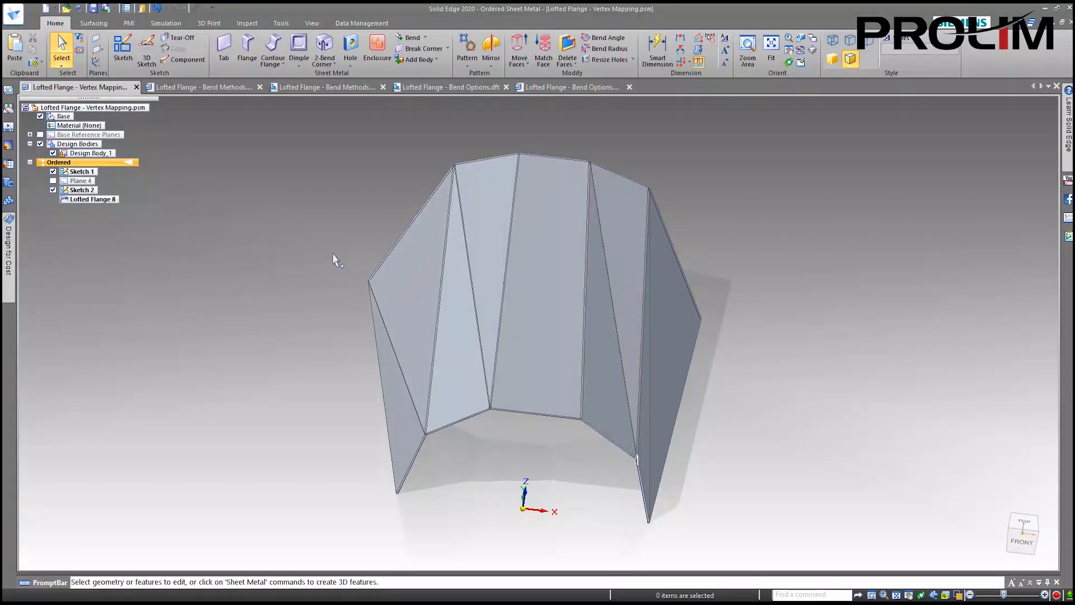
middle_click_drag(296, 254, 283, 280)
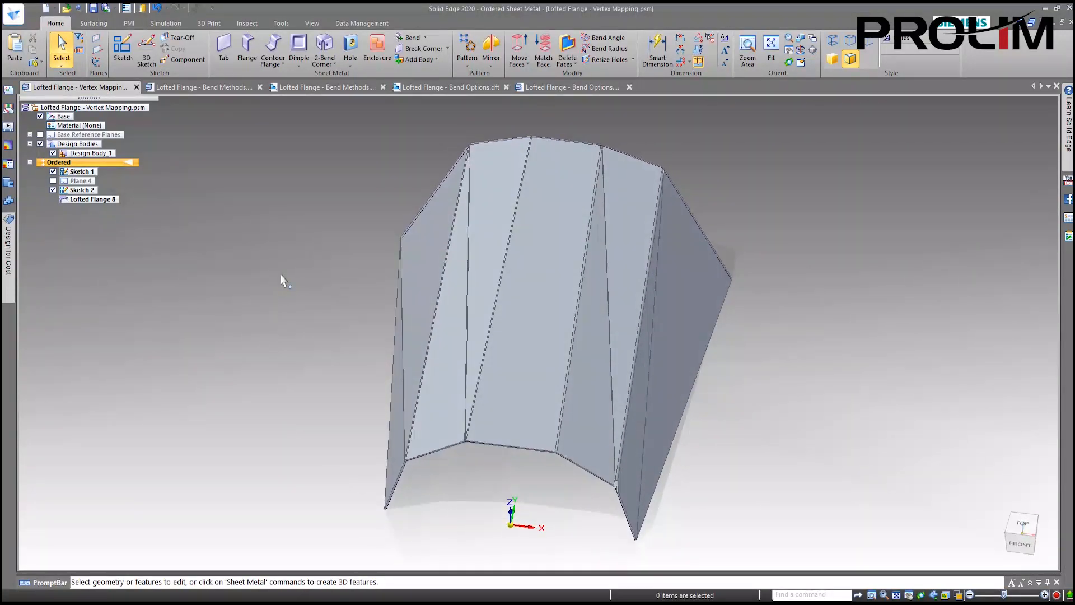
left_click(1022, 522)
left_click(481, 169)
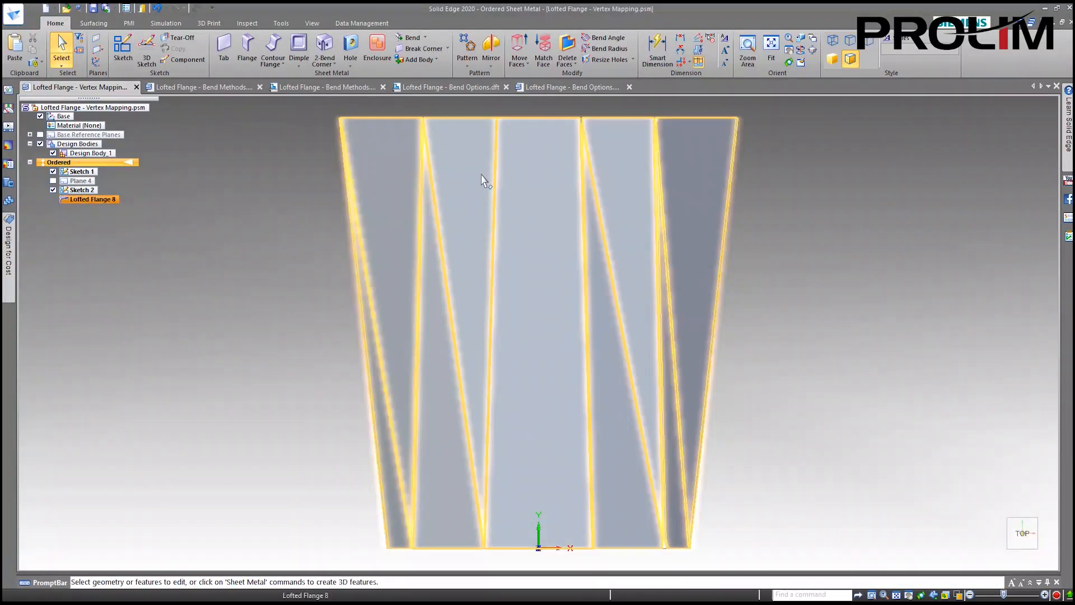
left_click(299, 144)
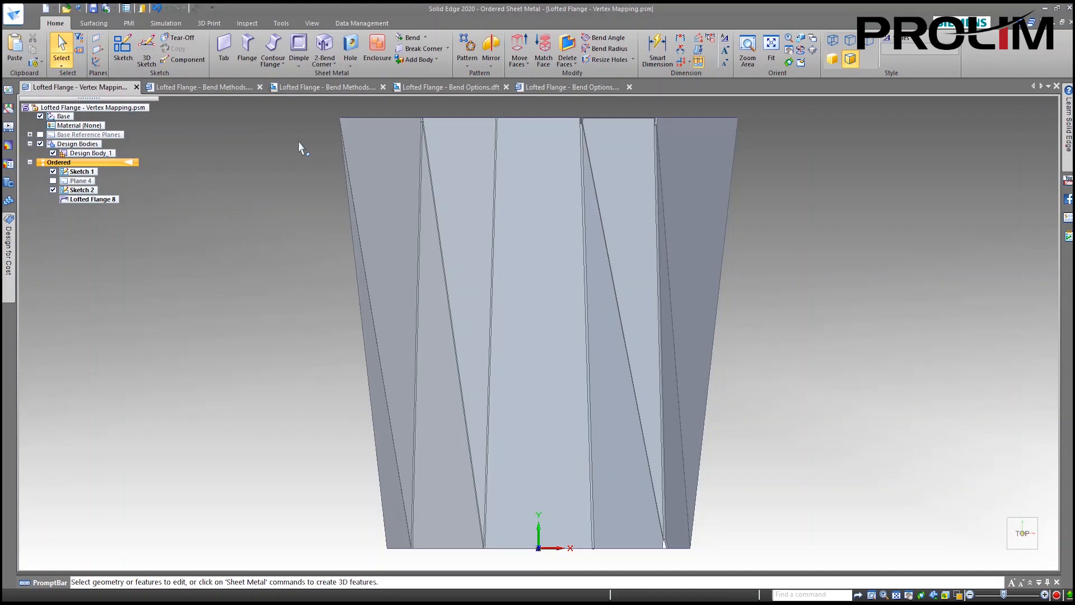
left_click(390, 261)
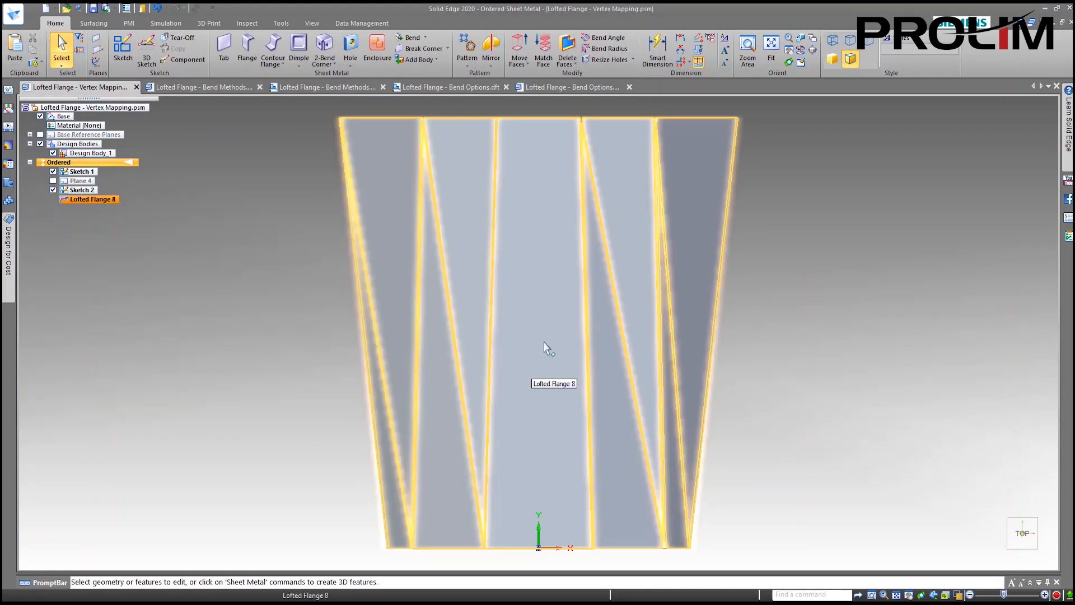
left_click(733, 464)
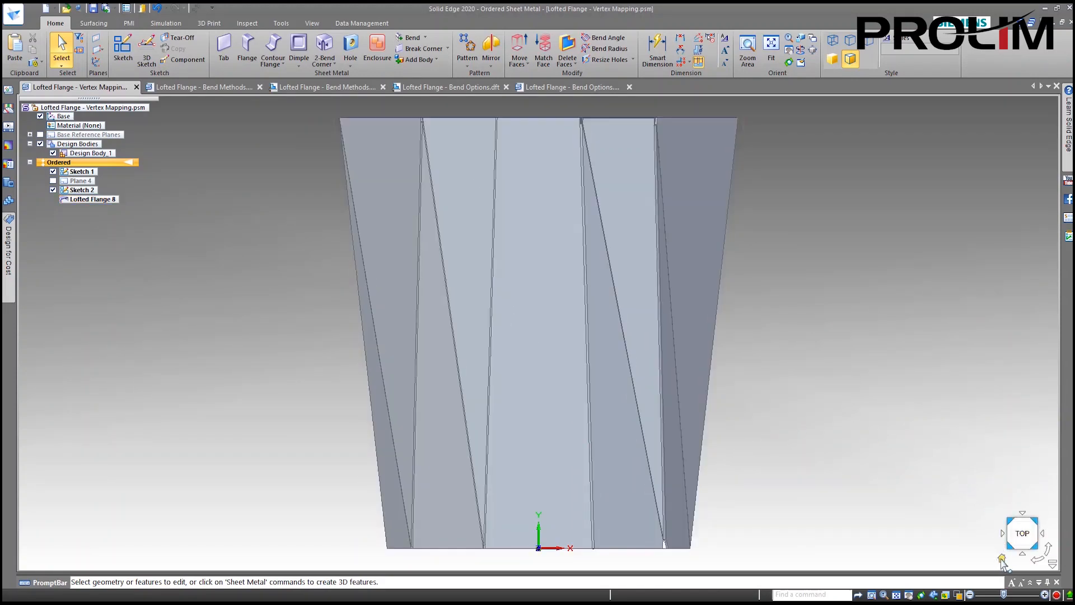
- Examine the flange's front edge in the isometric view, close up at the corner where the bends meet
left_click(1002, 559)
middle_click_drag(324, 233, 372, 229)
middle_click_drag(538, 473, 480, 434)
scroll(547, 463, "up", 5)
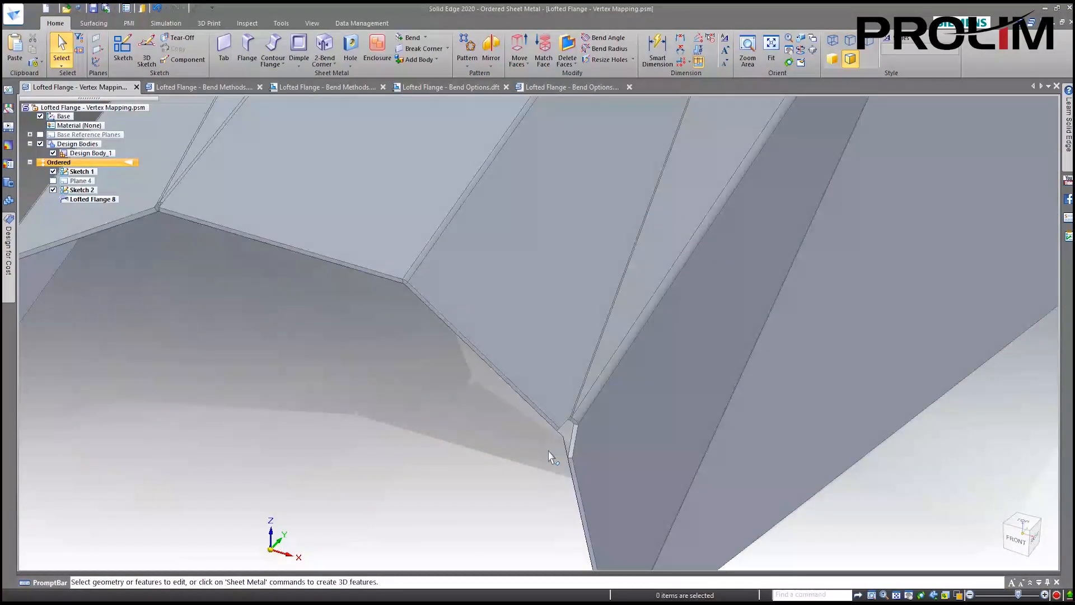
scroll(566, 450, "down", 6)
mouse_move(525, 438)
middle_mouse_down()
mouse_move(515, 439)
mouse_move(554, 435)
mouse_move(517, 427)
middle_mouse_up()
scroll(432, 413, "up", 2)
scroll(522, 432, "down", 3)
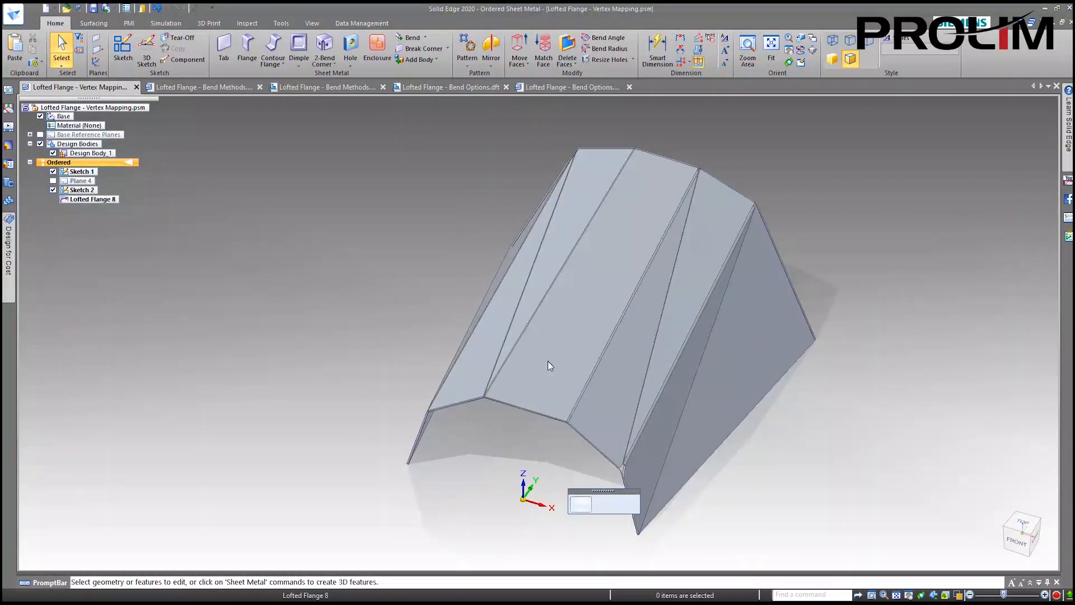
- Open the lofted flange's vertex mapping for editing and select Set 1 to show its vertex pair
left_click(548, 361)
left_click(469, 269)
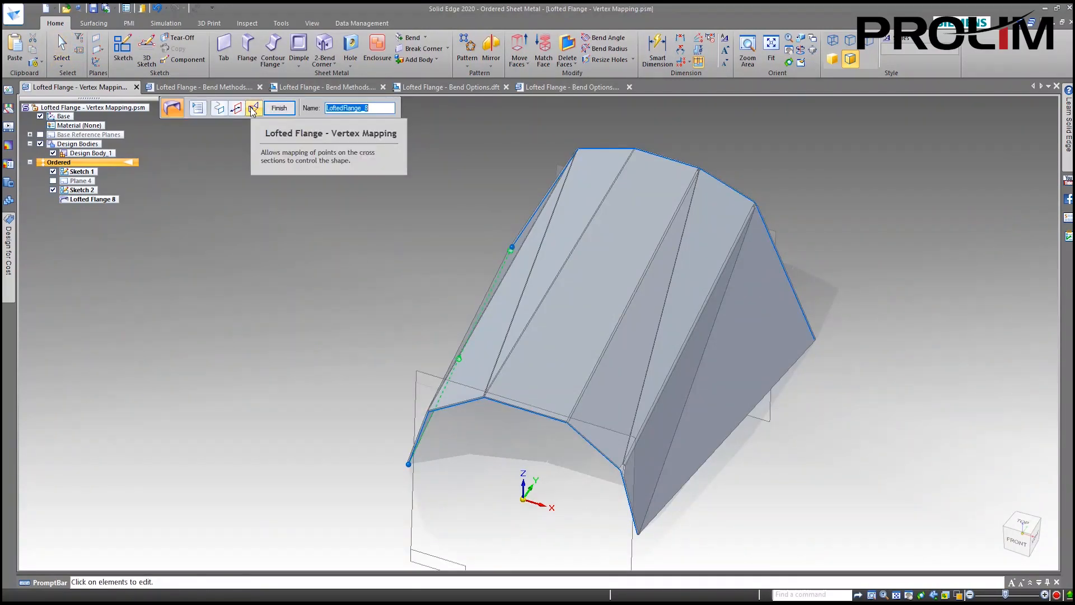
left_click(253, 109)
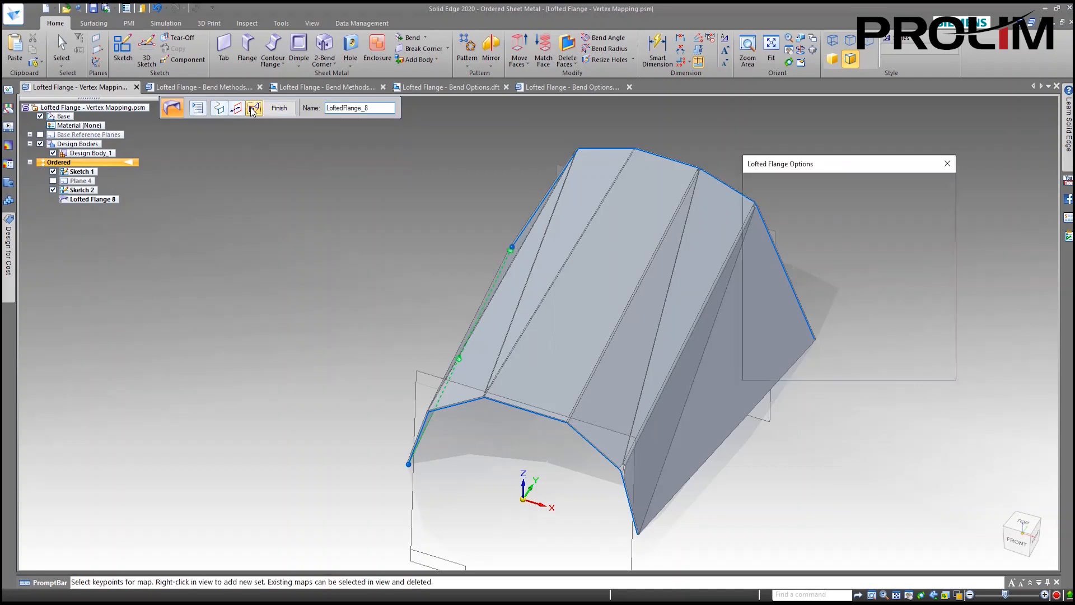
left_click_drag(859, 163, 938, 123)
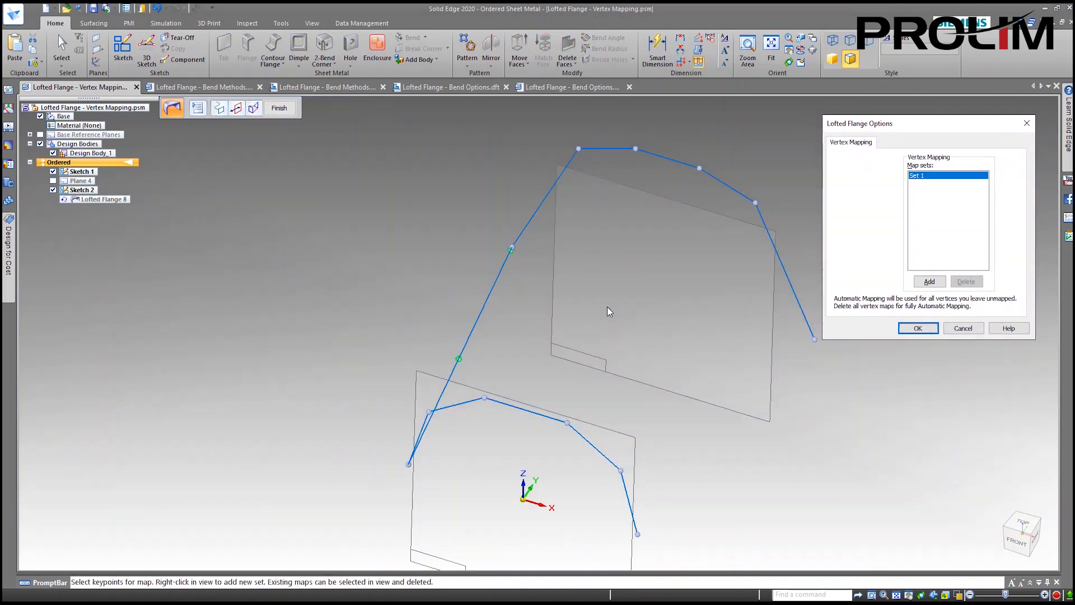
middle_click_drag(599, 309, 506, 297)
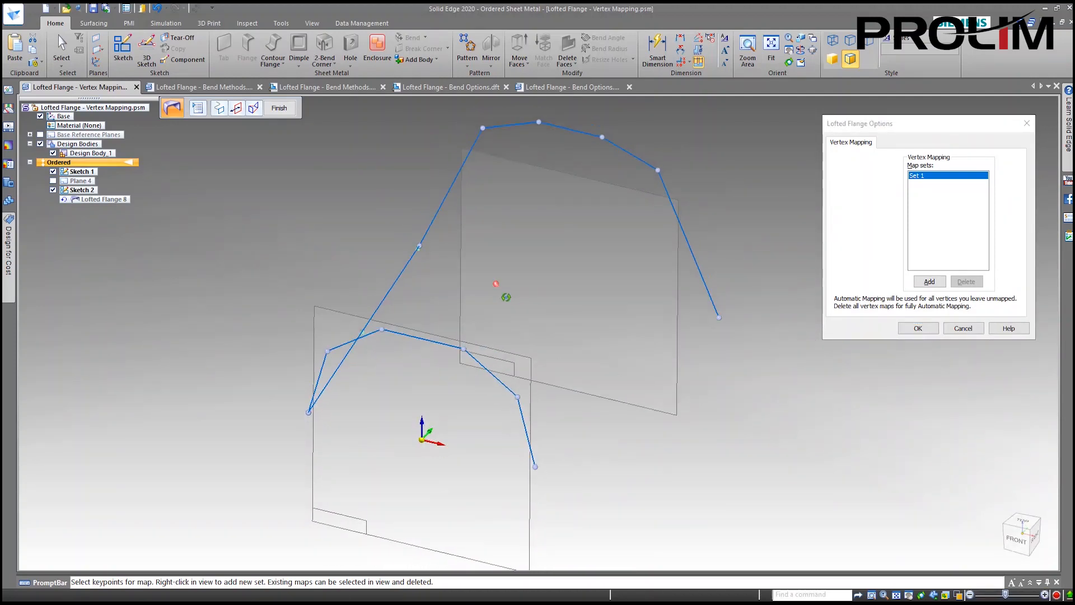
left_click(931, 174)
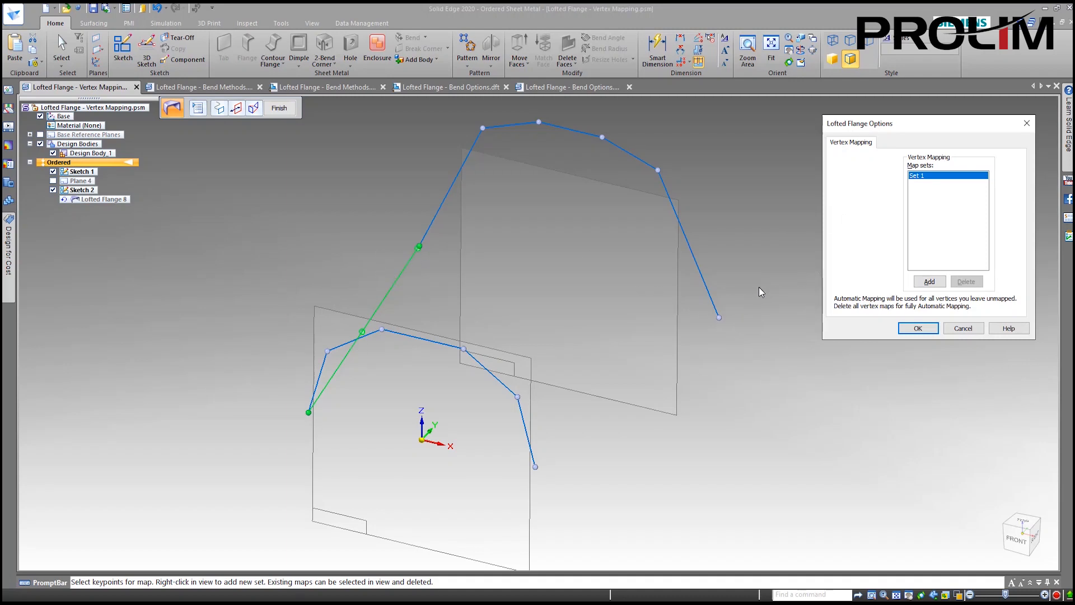
- Add map Set 2 pairing the rear profile's right end point with the front profile's last corner before its right end
left_click(929, 282)
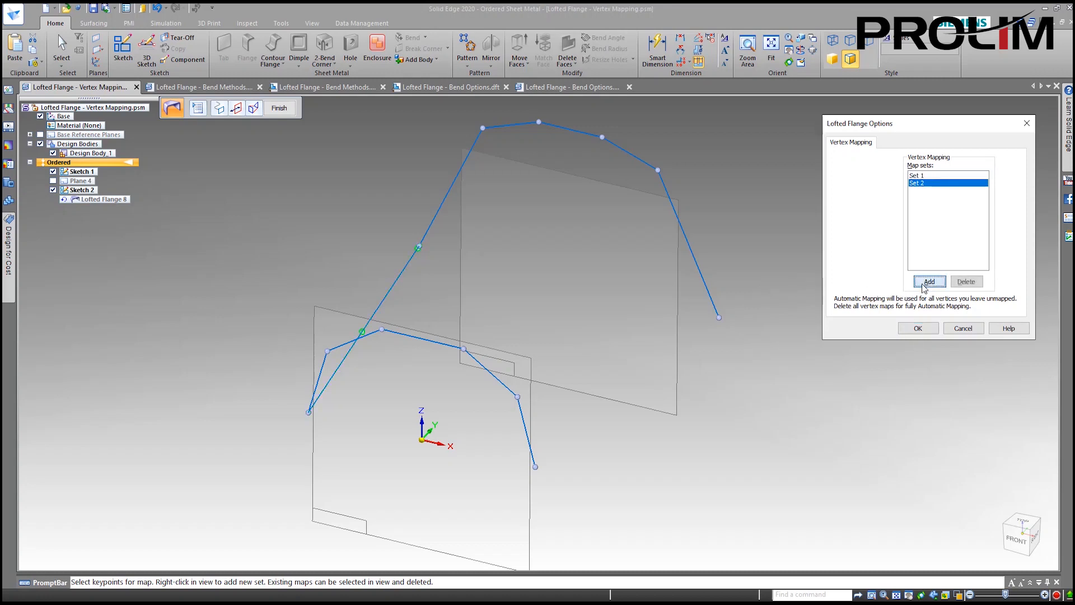
left_click(719, 318)
left_click(517, 396)
- Add map Set 3 pairing the rear profile's upper right corner with the front profile's third corner, and accept the vertex mapping
right_click(599, 277)
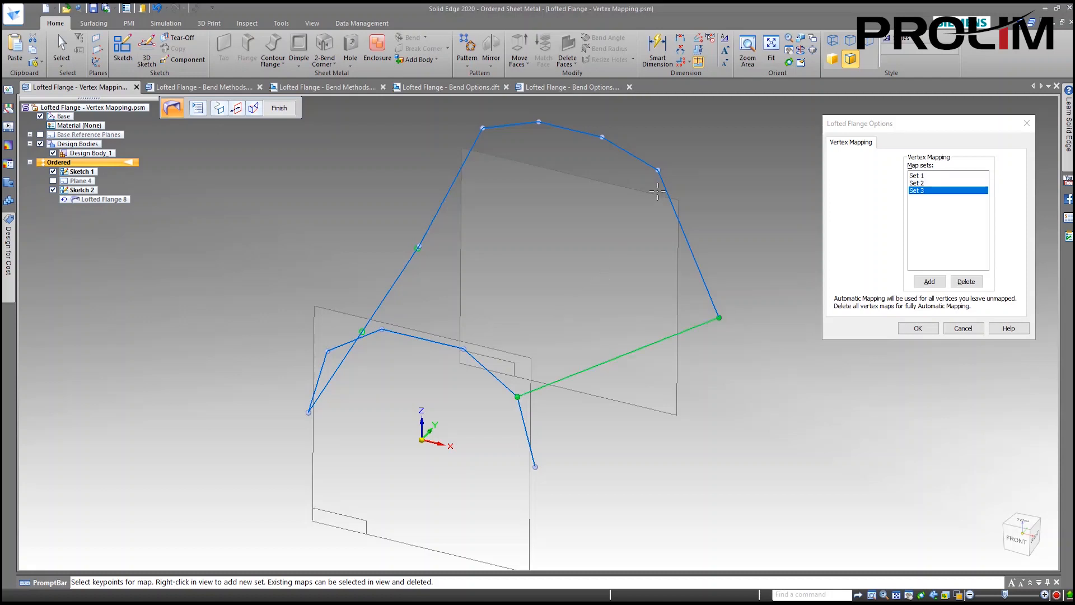
left_click(463, 348)
left_click(658, 169)
left_click(463, 349)
left_click(918, 328)
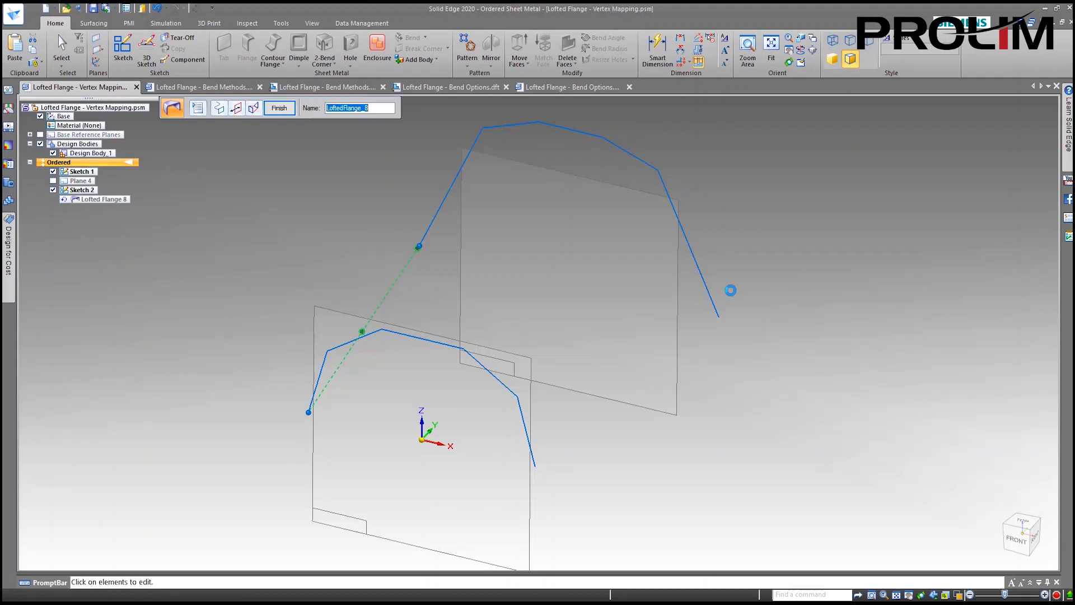
- Inspect the remapped bends from the top and along the front edge, and finish the flange edit
middle_click_drag(430, 446, 486, 463)
left_click(1023, 520)
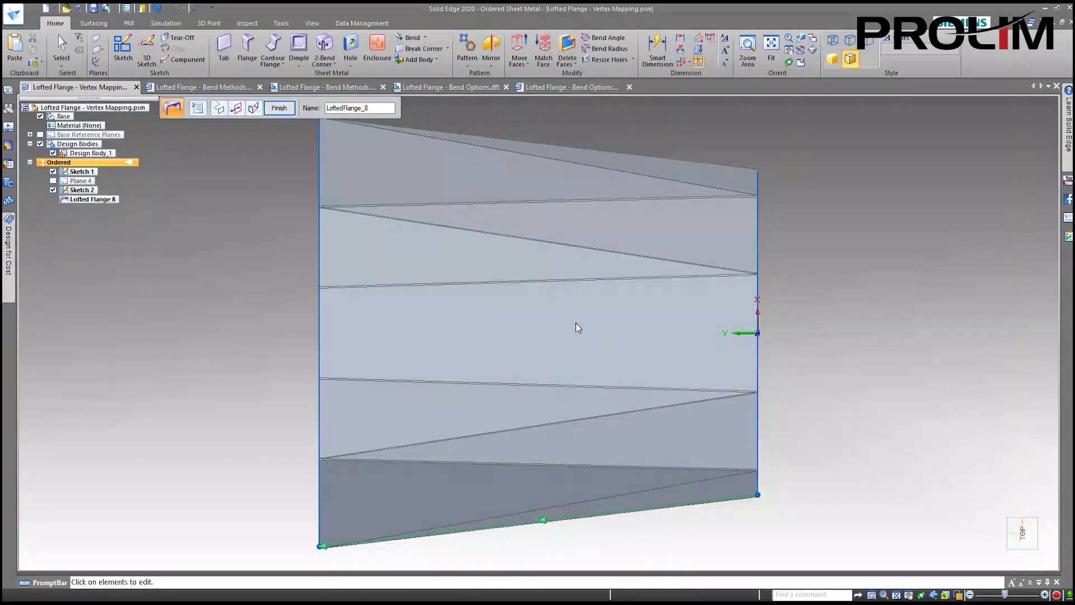
mouse_move(792, 334)
middle_mouse_down()
mouse_move(530, 234)
mouse_move(602, 238)
middle_mouse_up()
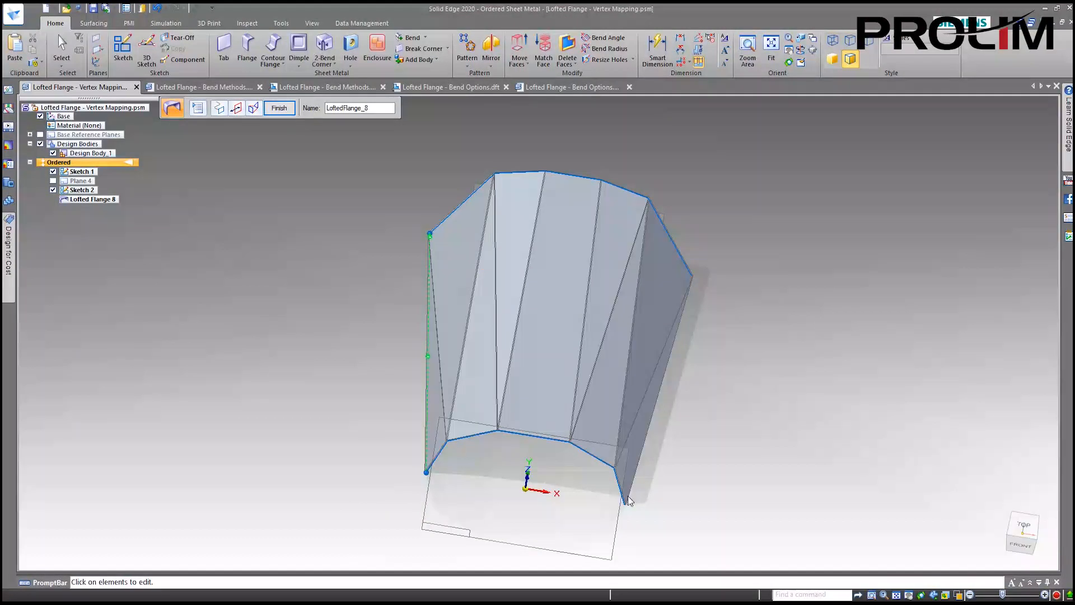
scroll(610, 476, "up", 6)
scroll(614, 426, "down", 6)
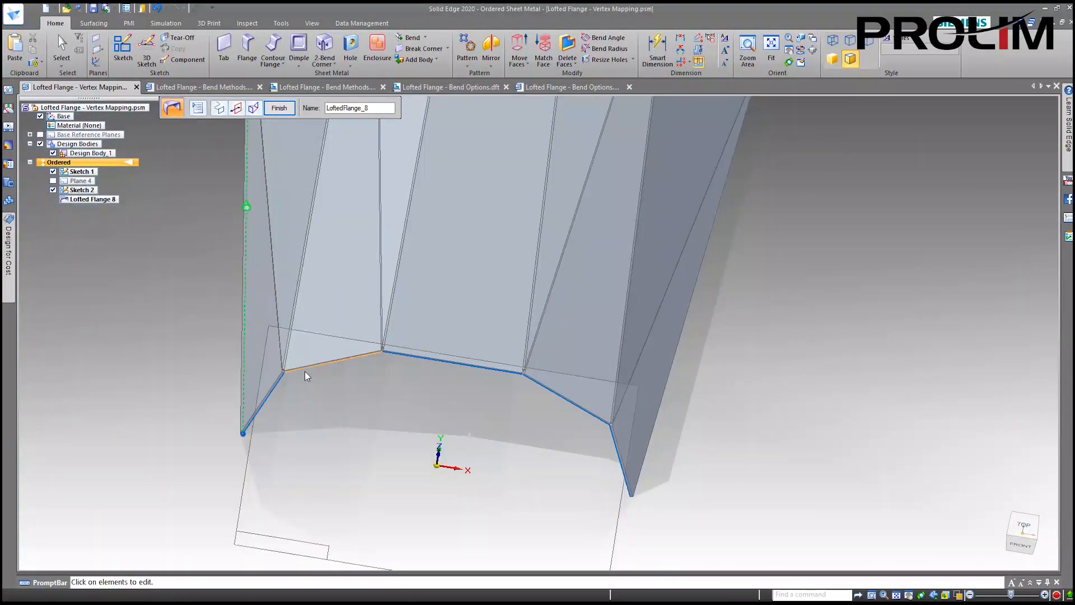
scroll(393, 393, "down", 2)
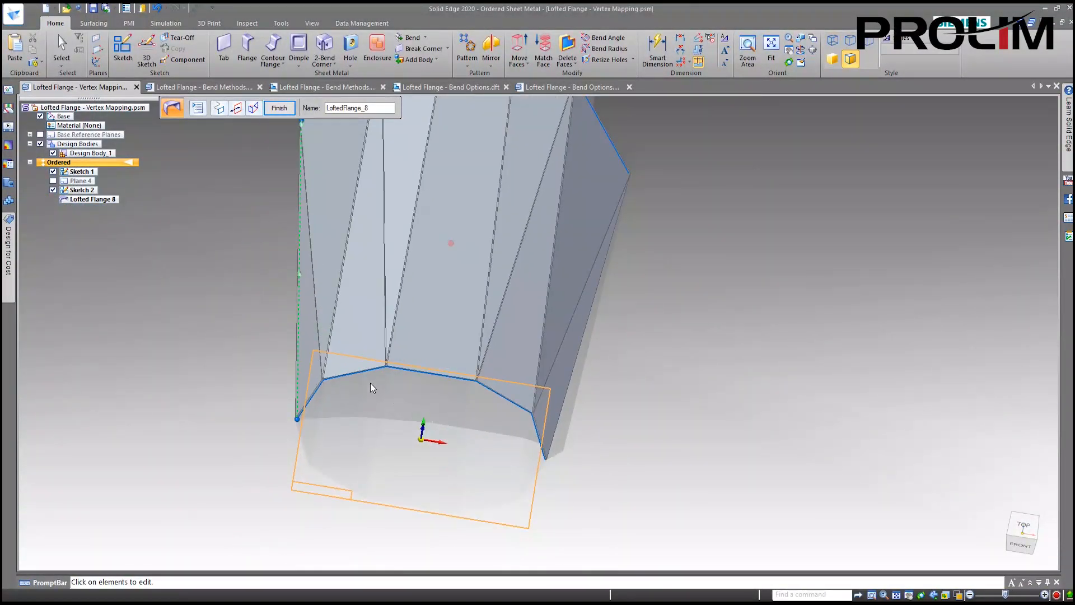
left_click(279, 108)
- Examine the relief cutouts where the bend lines meet at the flange's front edge
left_click(680, 296)
middle_click_drag(566, 386, 536, 366)
scroll(401, 350, "up", 8)
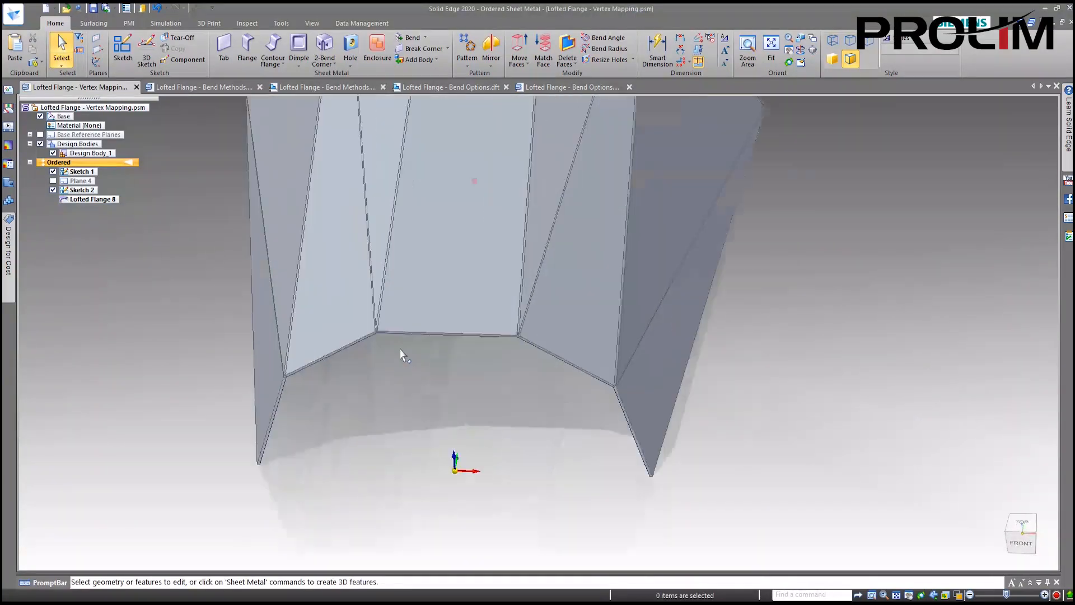
middle_click_drag(369, 331, 382, 344)
scroll(503, 436, "up", 4)
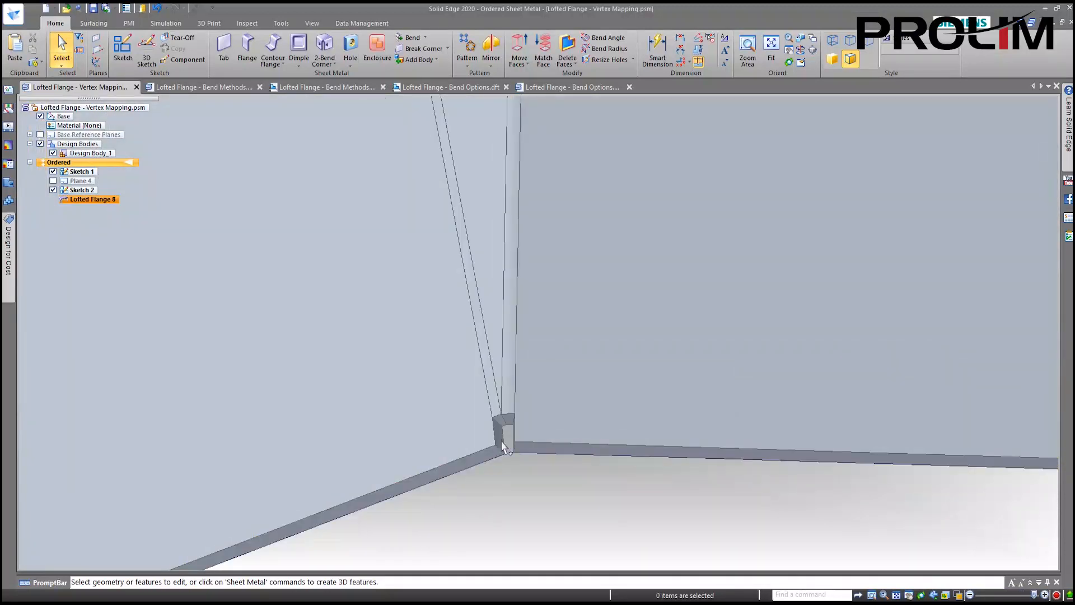
scroll(511, 436, "down", 6)
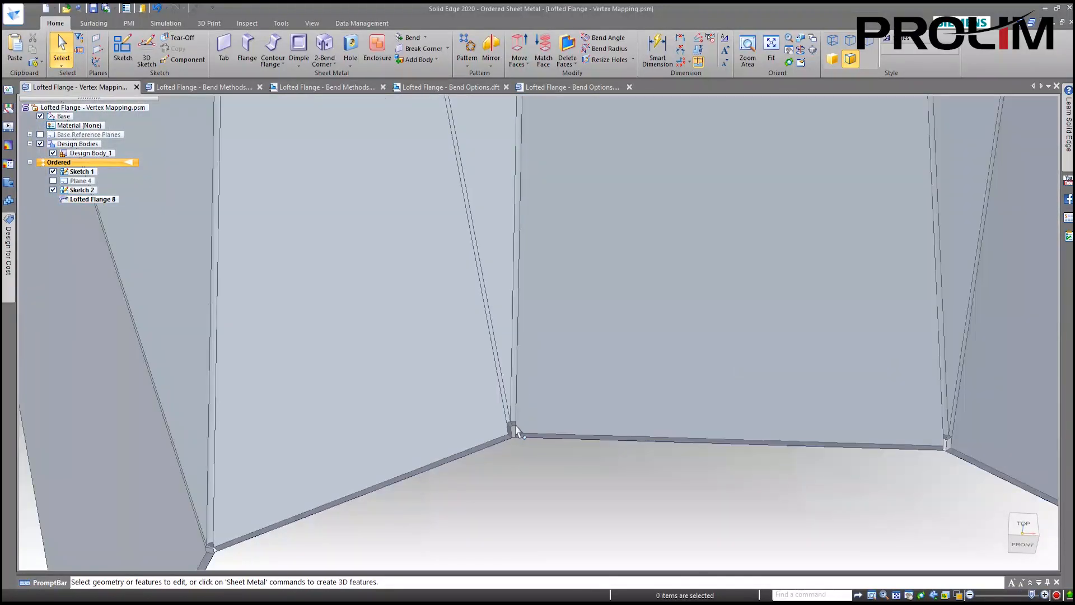
- Edit the lofted flange's options to use Spherical auto relief, and check the resulting cutout at the front edge
left_click(525, 258)
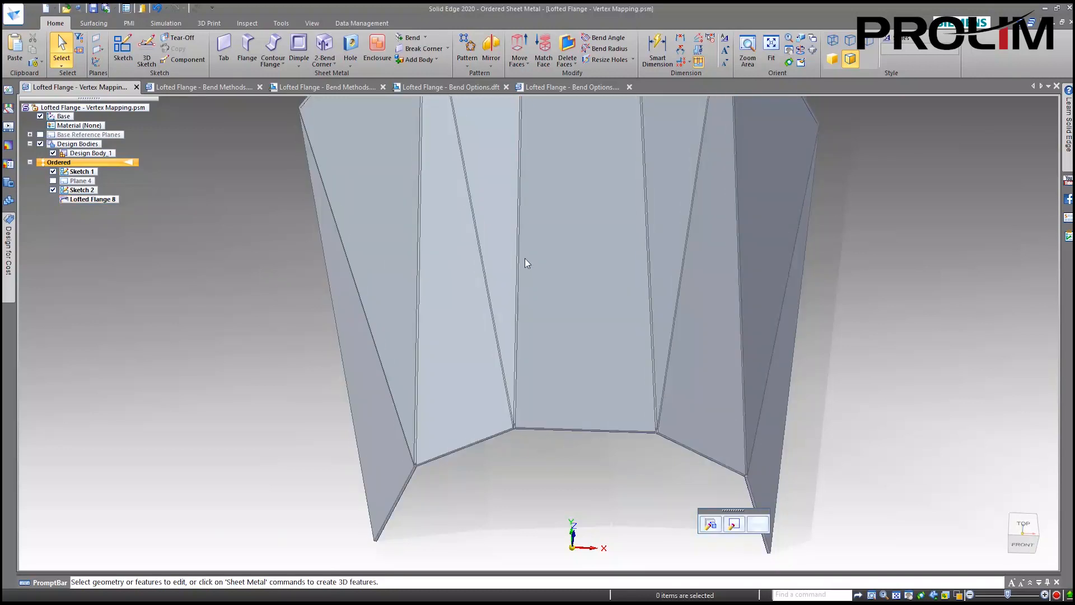
left_click(711, 523)
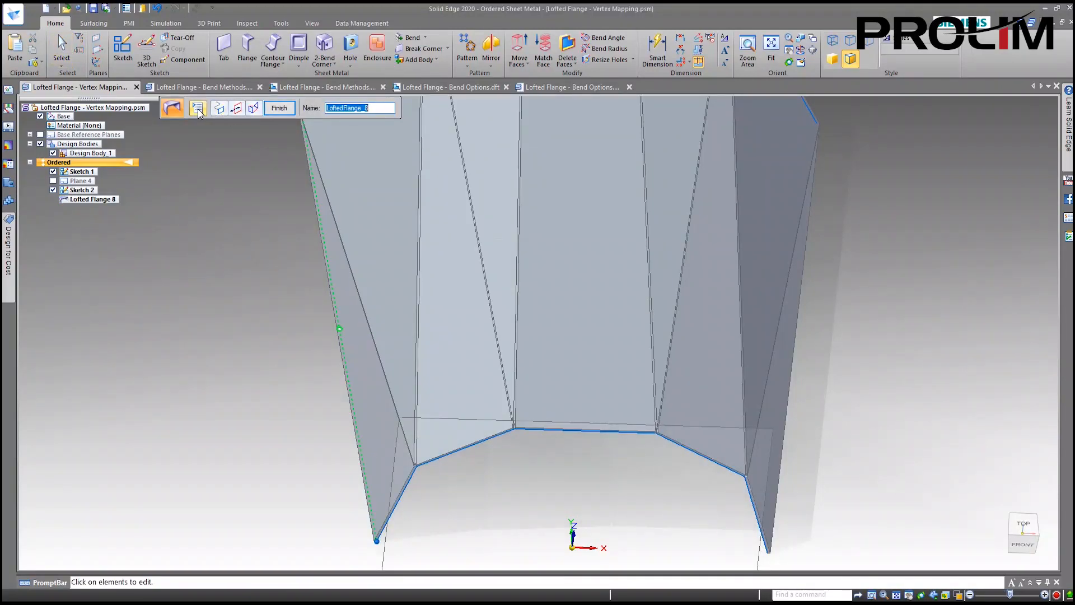
left_click(198, 109)
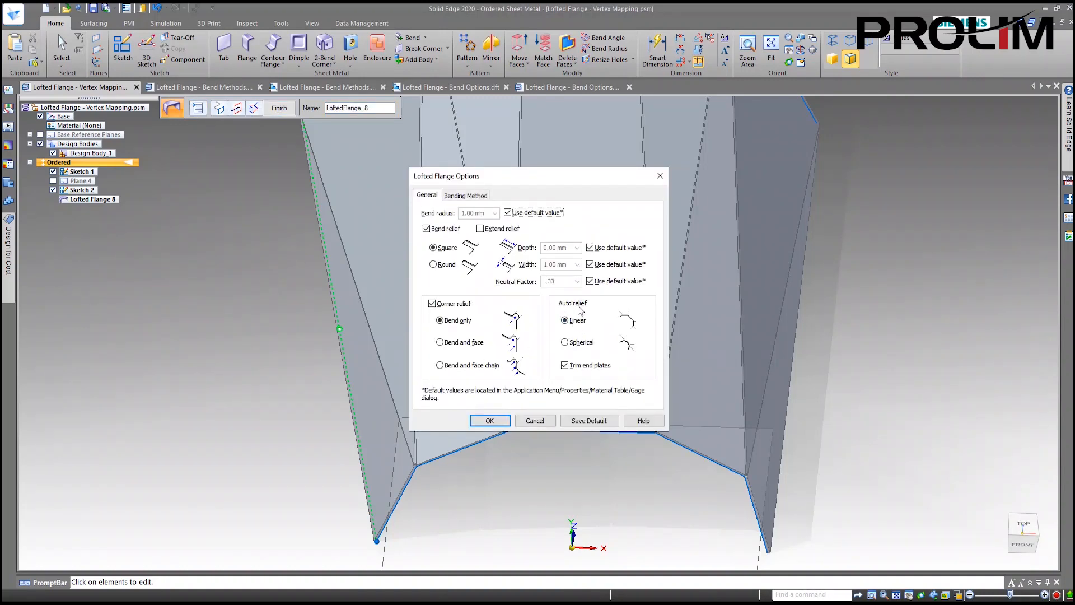
left_click(565, 343)
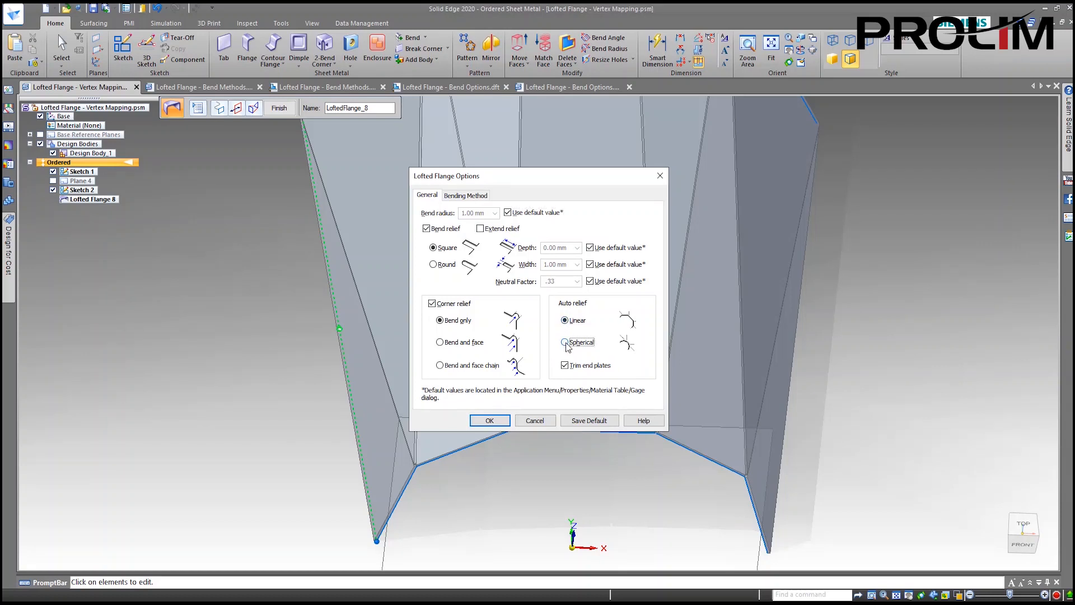
left_click(491, 421)
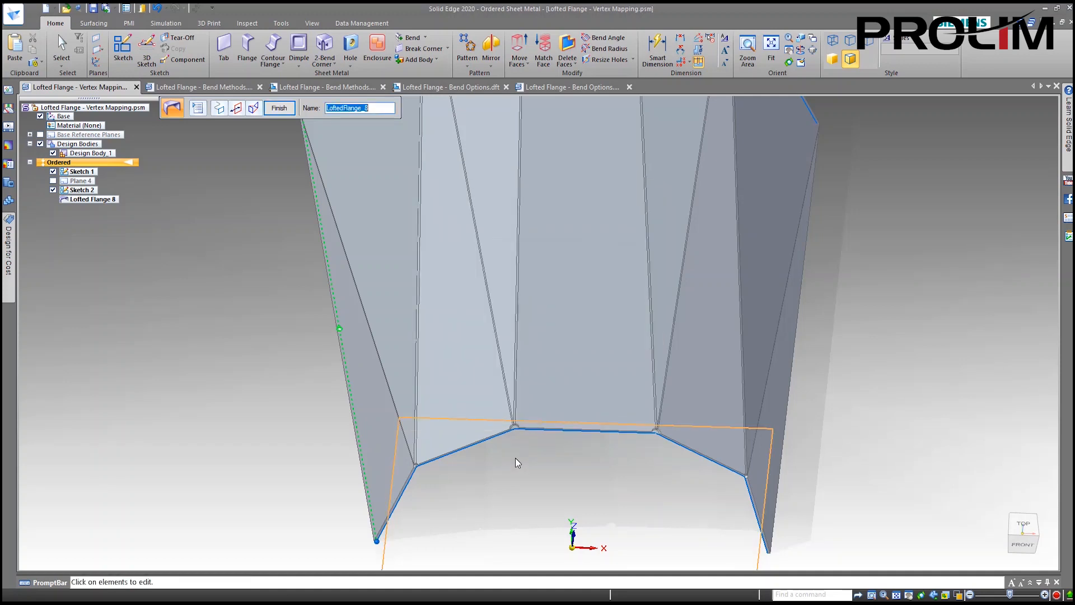
scroll(513, 433, "up", 5)
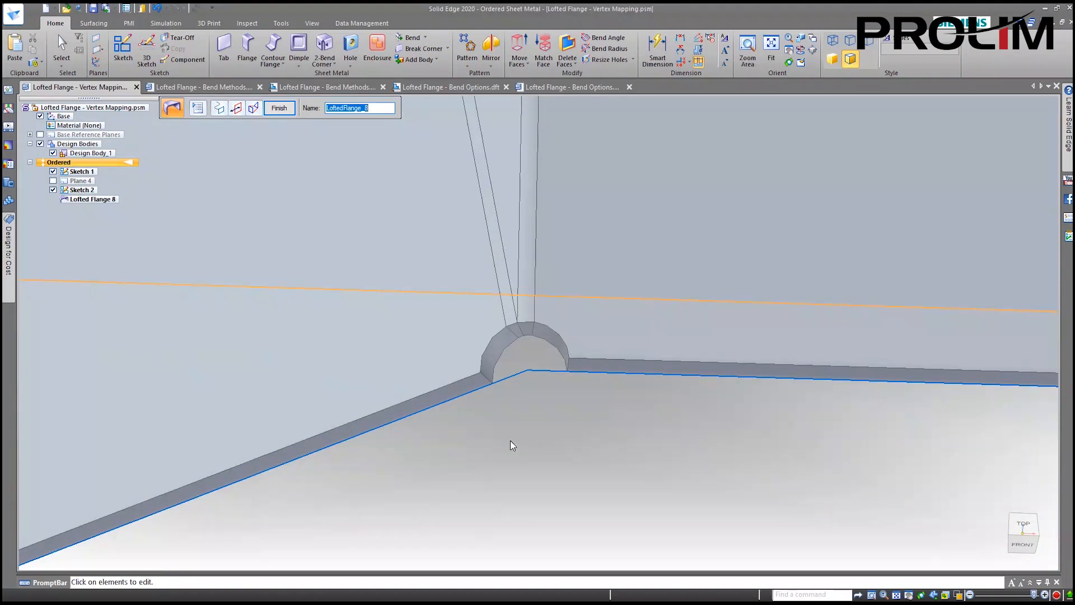
- Examine the lofted flange's relief cutouts and bend lines from the front edge and from the flange's side
scroll(510, 433, "down", 2)
scroll(511, 433, "up", 2)
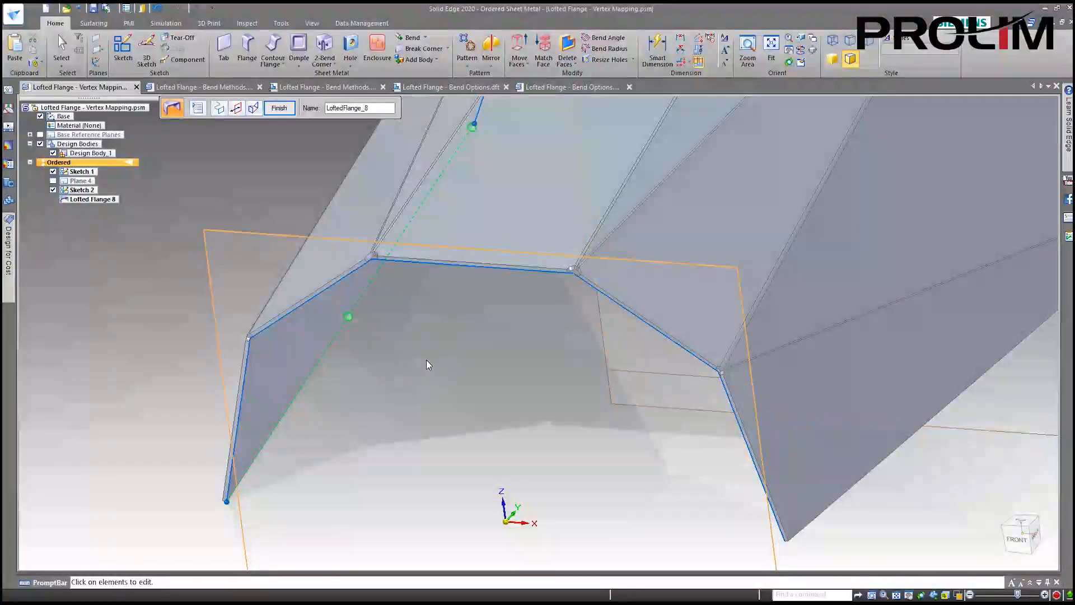
middle_click_drag(425, 360, 454, 372)
middle_click_drag(361, 375, 510, 380)
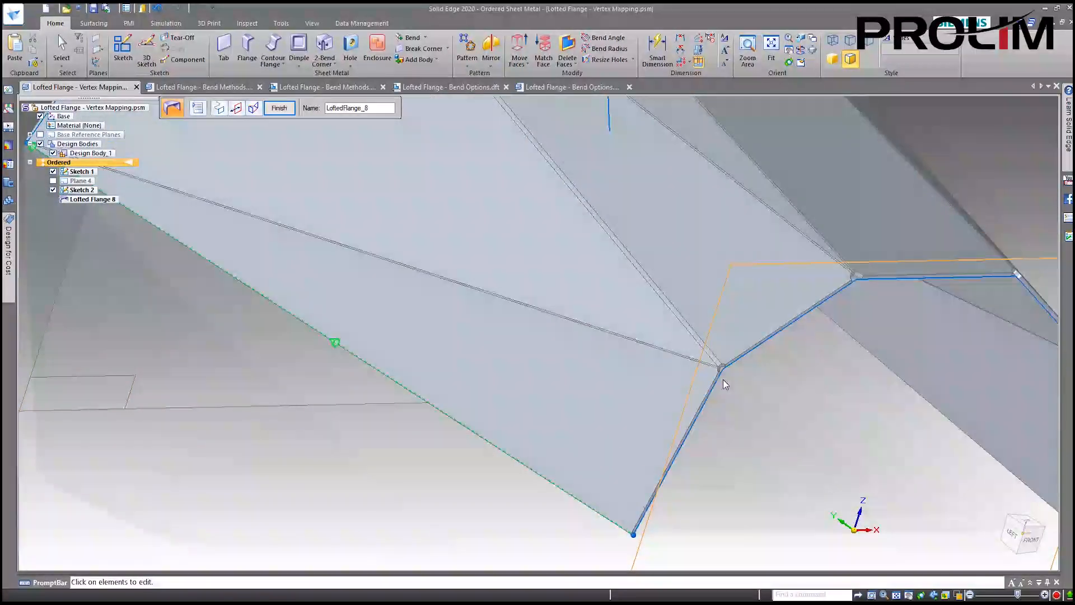
scroll(727, 371, "up", 2)
scroll(726, 371, "down", 2)
middle_click_drag(828, 301, 810, 325)
scroll(771, 361, "down", 1)
middle_click_drag(771, 362, 699, 378)
scroll(699, 378, "down", 1)
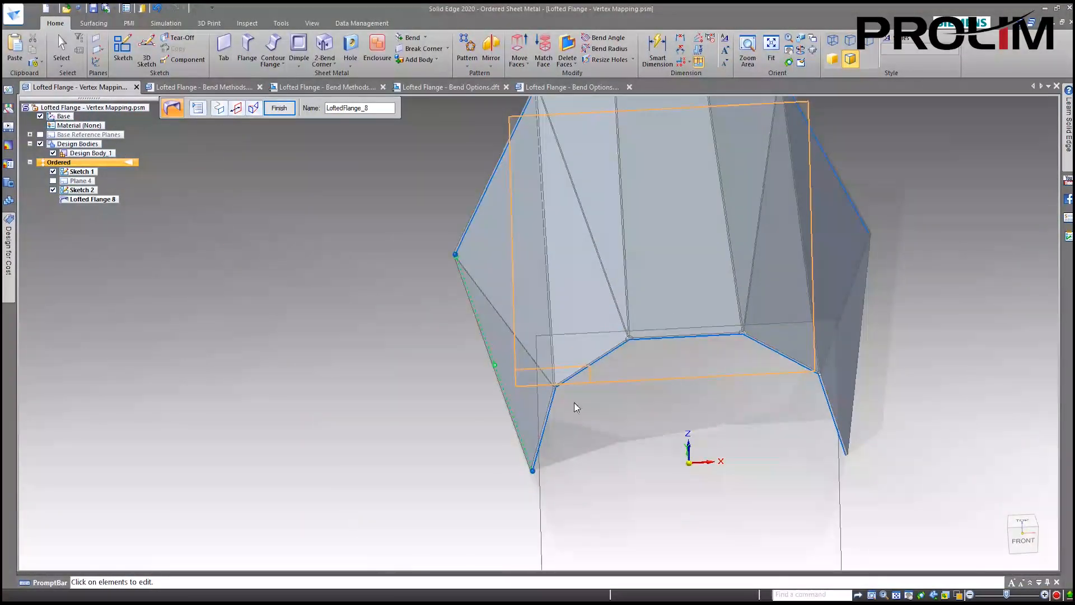
- Review the bends and spherical reliefs along the flange's front edge, and finish the lofted flange edit
middle_click_drag(446, 375, 350, 357)
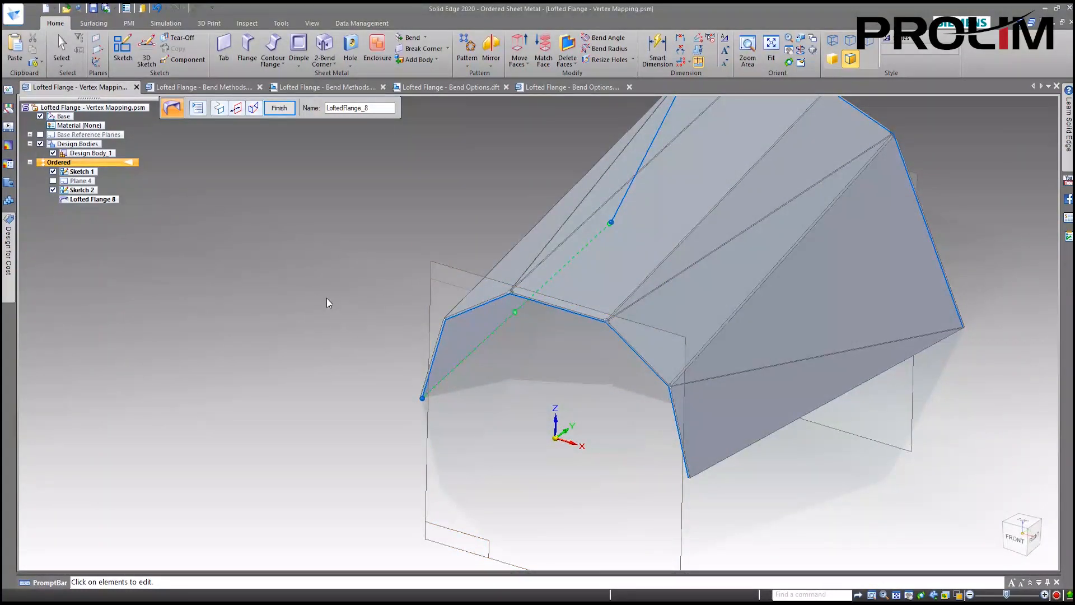
scroll(533, 386, "up", 2)
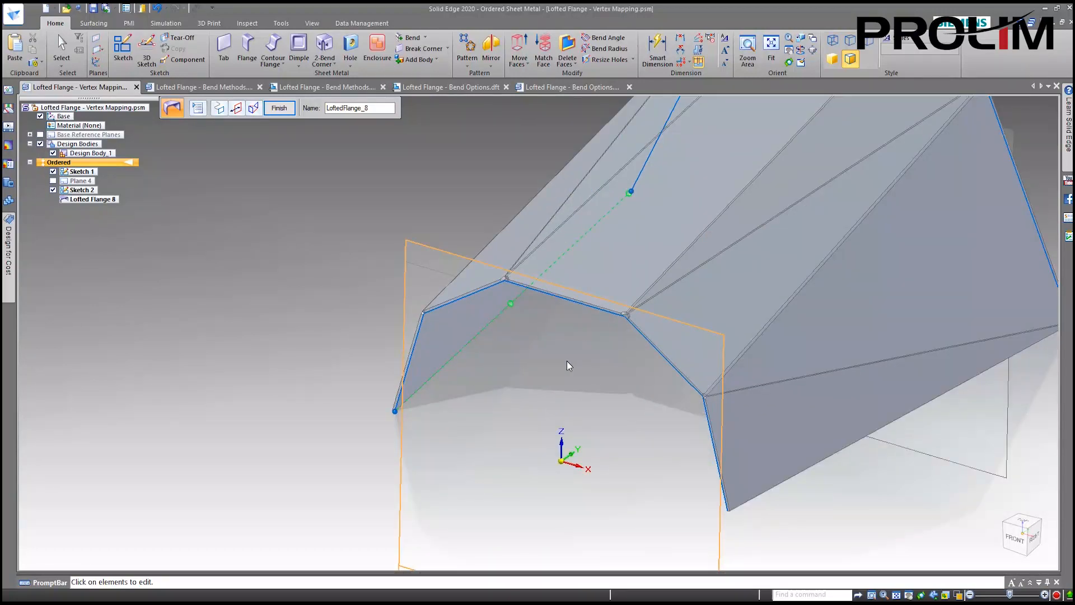
mouse_move(559, 368)
middle_mouse_down()
mouse_move(567, 362)
mouse_move(556, 363)
middle_mouse_up()
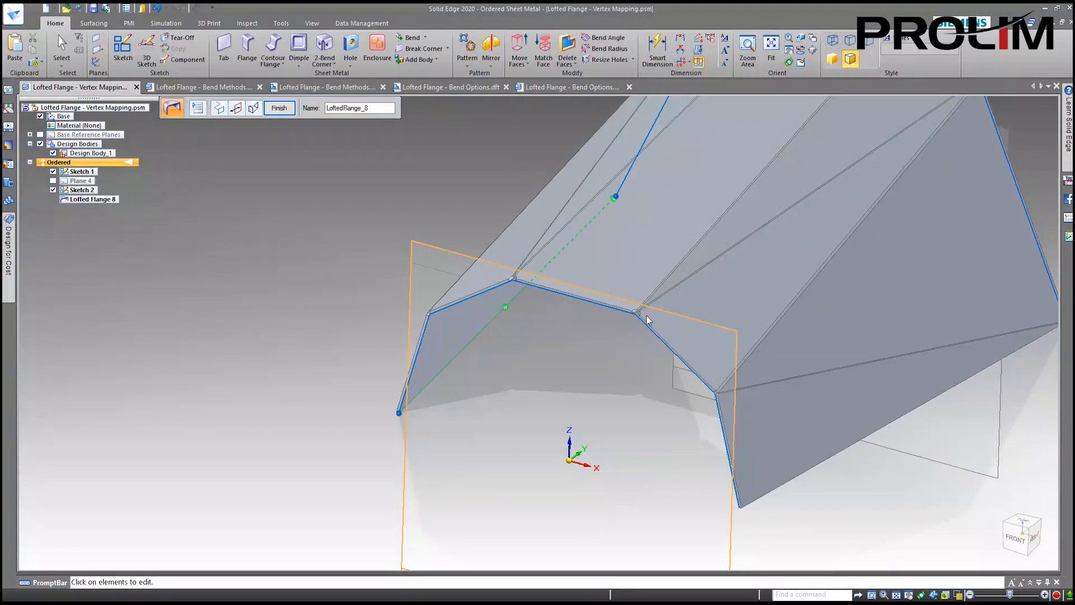
scroll(599, 343, "up", 4)
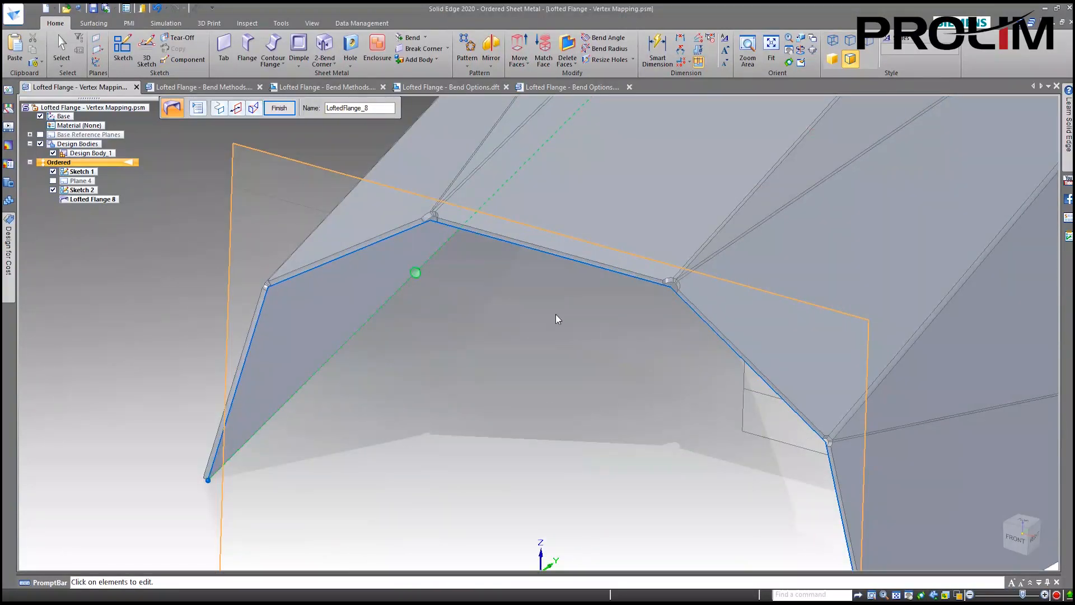
scroll(665, 300, "up", 1)
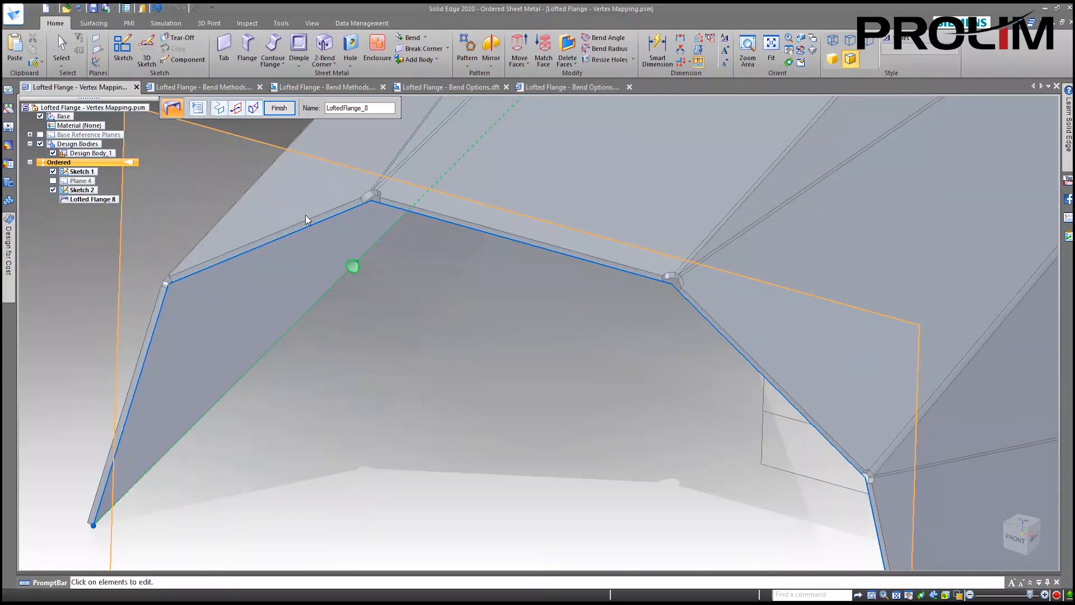
left_click(279, 107)
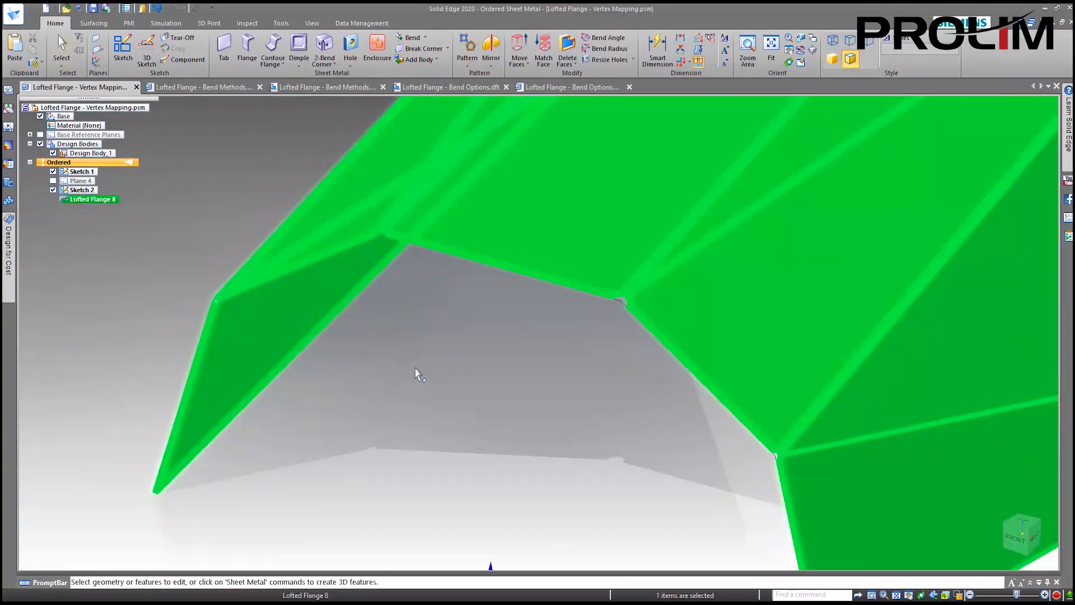
left_click(213, 194)
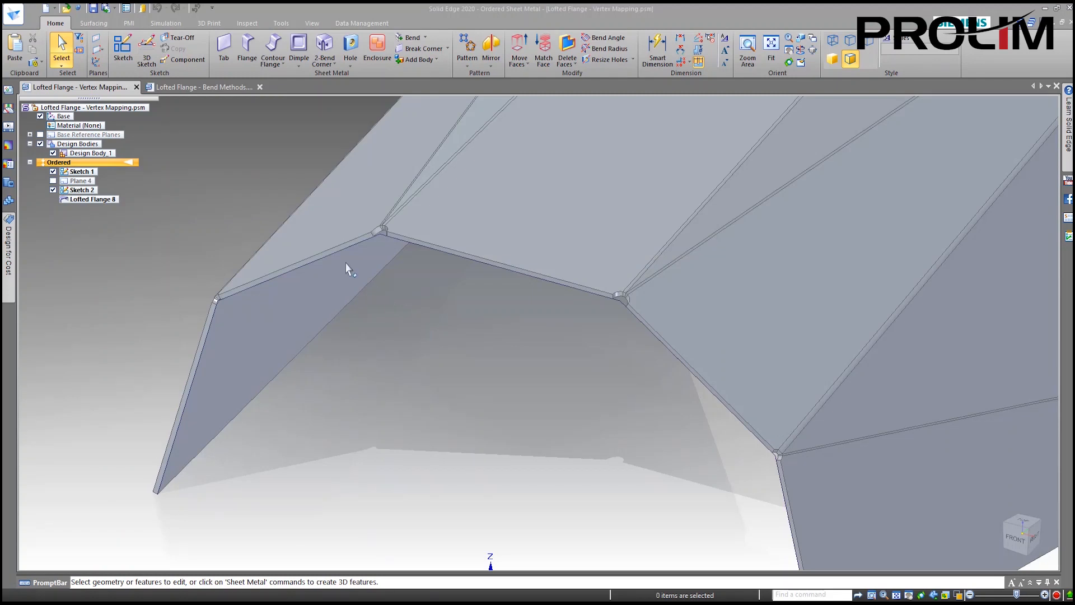
- In the Lofted Flange - Bend Methods document, create a lofted flange from the front arc sketch to the rear three-sided sketch
left_click(211, 88)
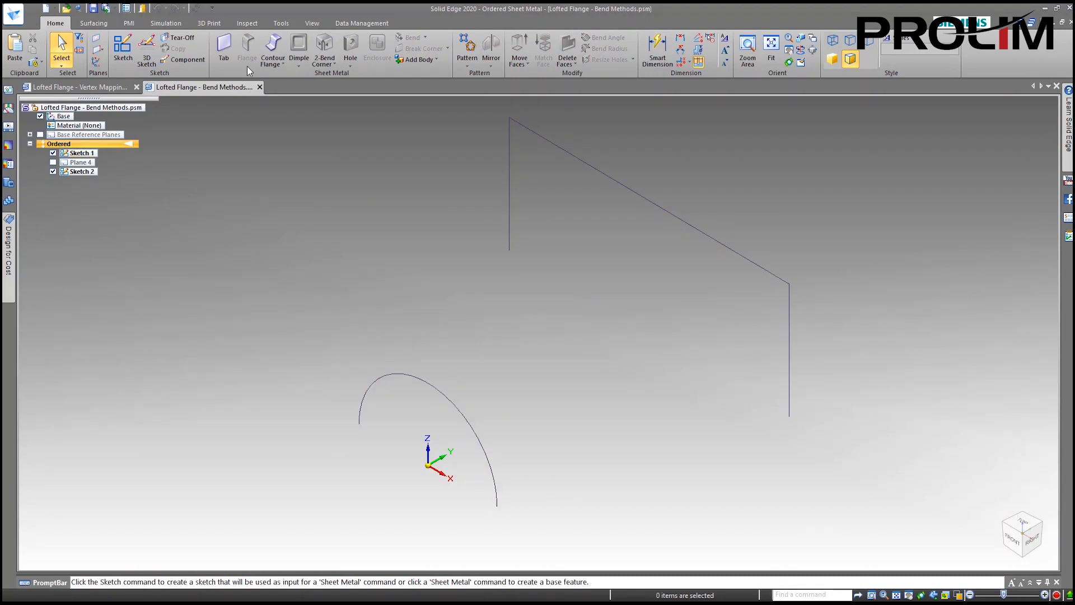
left_click(282, 64)
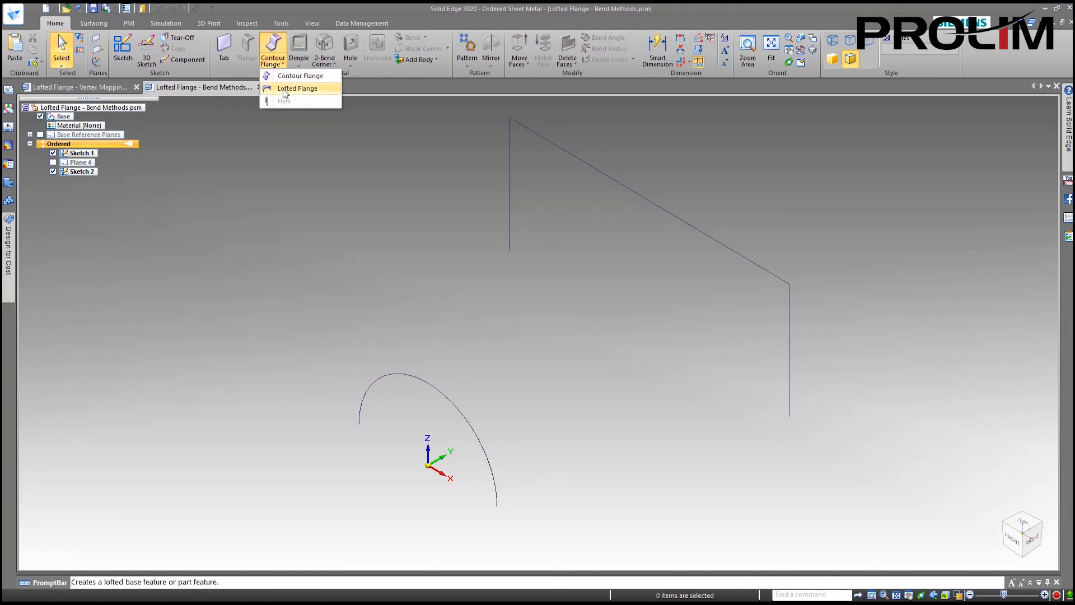
left_click(283, 89)
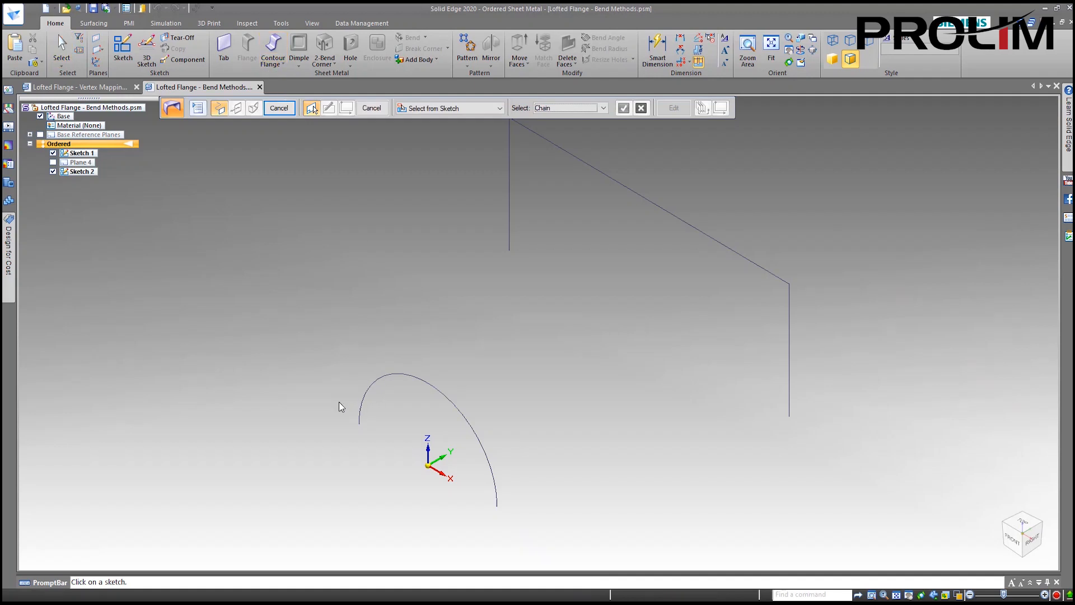
left_click(366, 397)
left_click(510, 240)
left_click(622, 108)
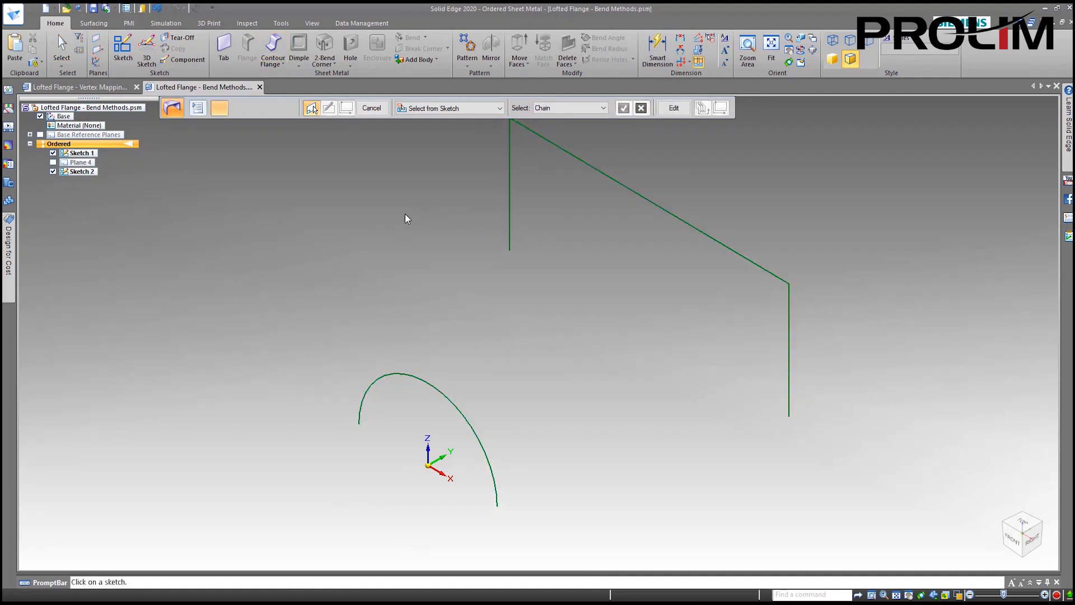
left_click(279, 108)
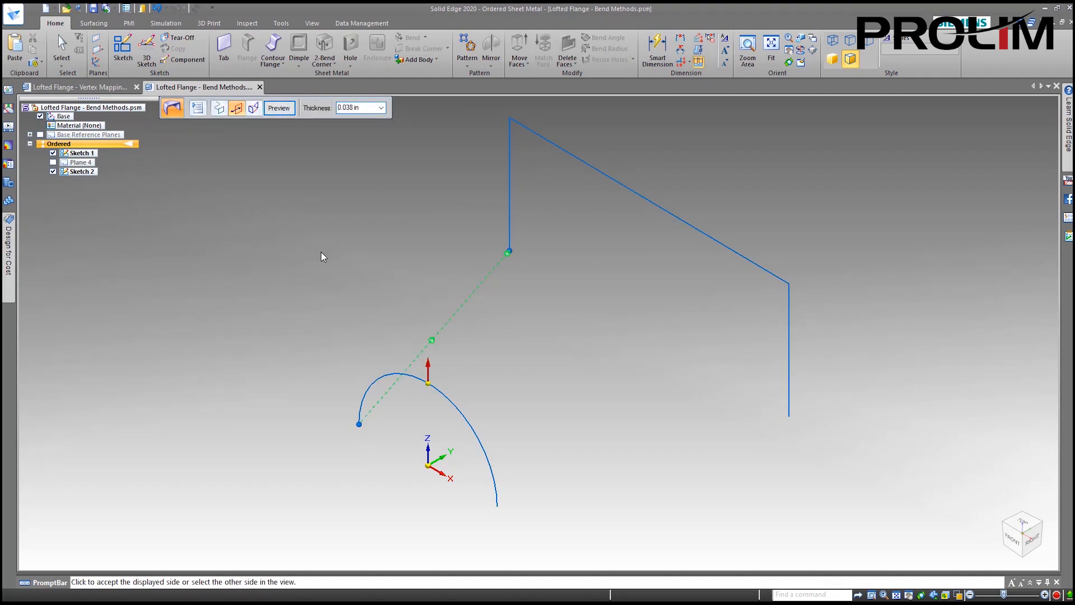
left_click(280, 108)
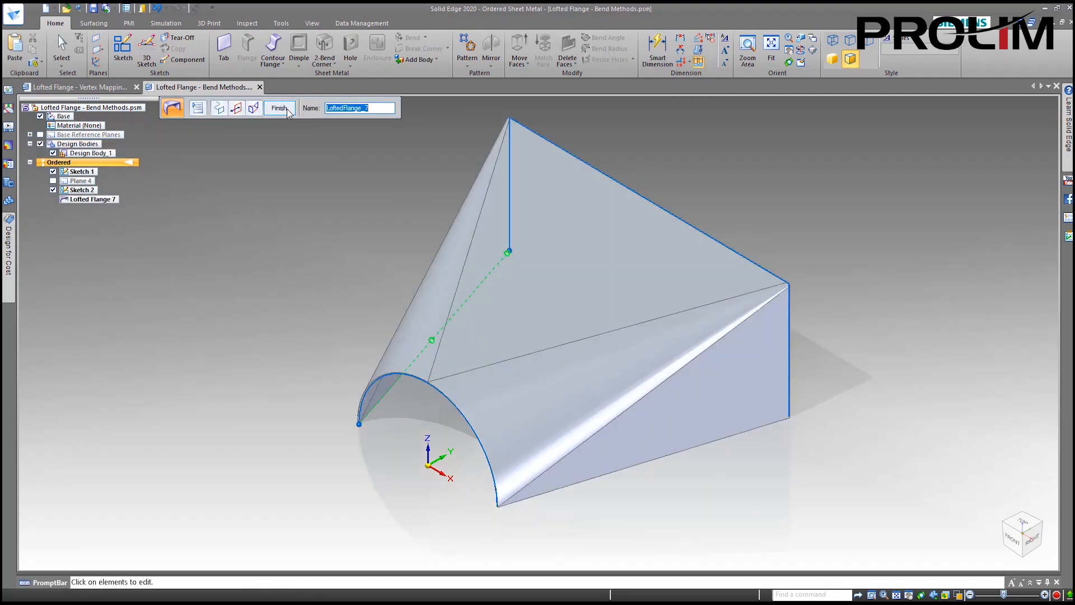
left_click(280, 109)
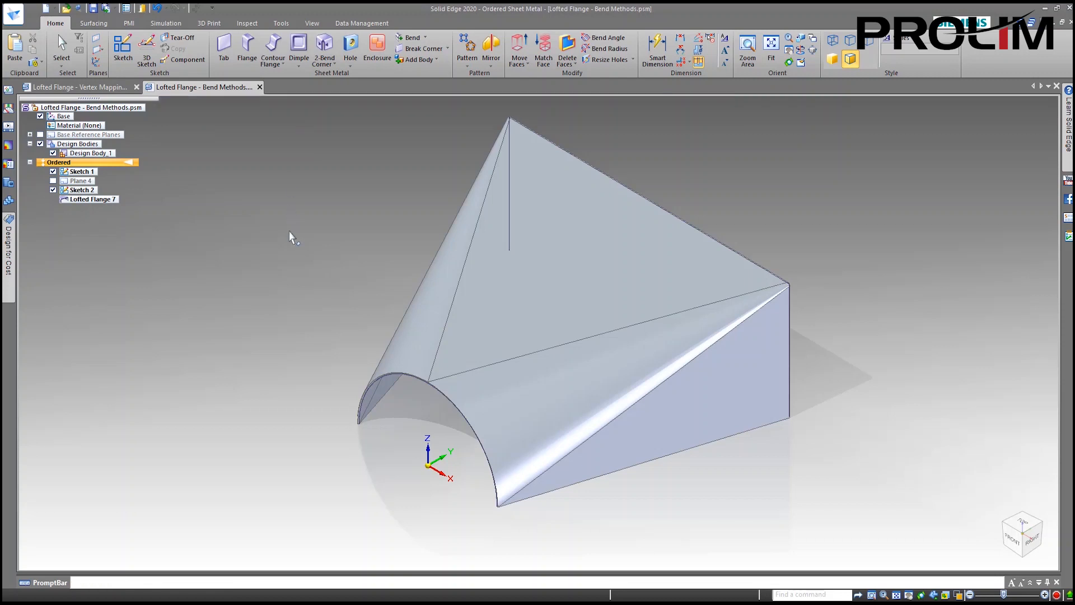
- Inspect the lofted flange from several angles, and create its flat pattern from the large top face aligned to the rear top edge
middle_click_drag(353, 269, 396, 261)
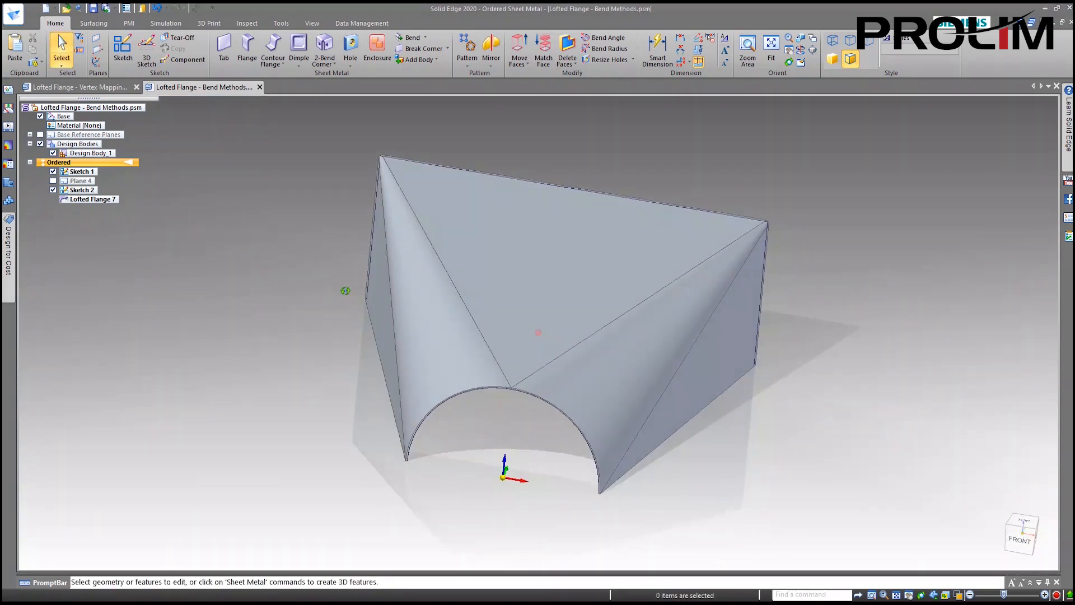
middle_click_drag(476, 448, 476, 364)
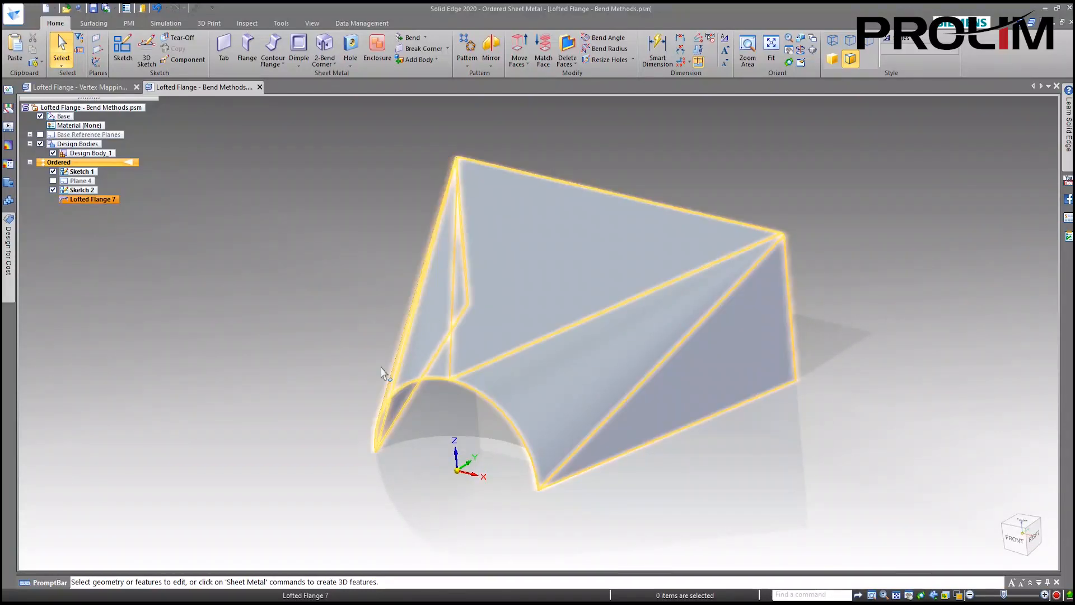
middle_click_drag(300, 331, 297, 291)
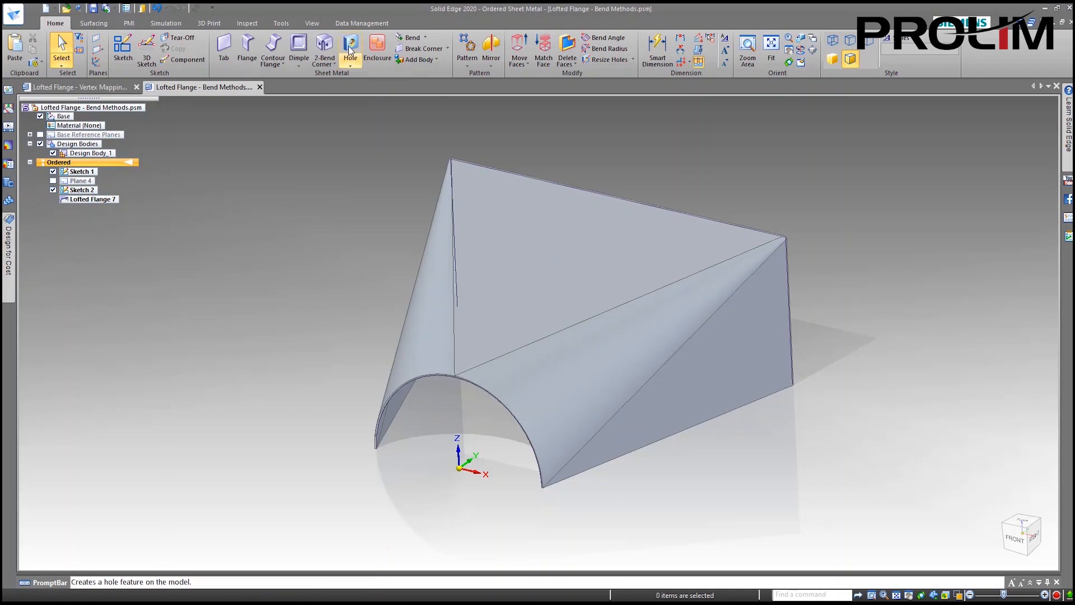
left_click(281, 23)
left_click(63, 38)
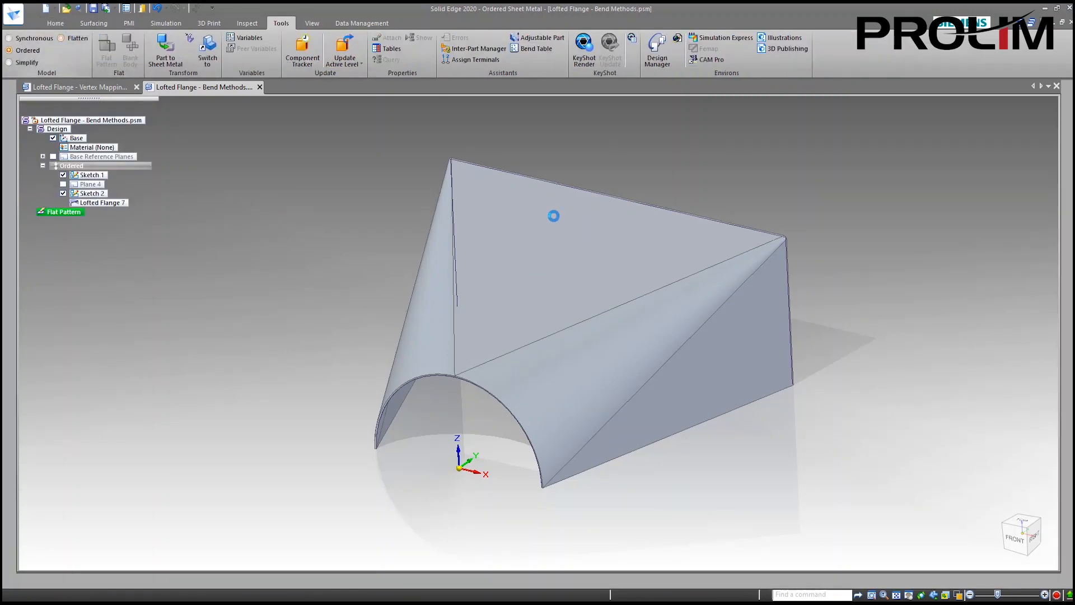
left_click(529, 209)
left_click(495, 172)
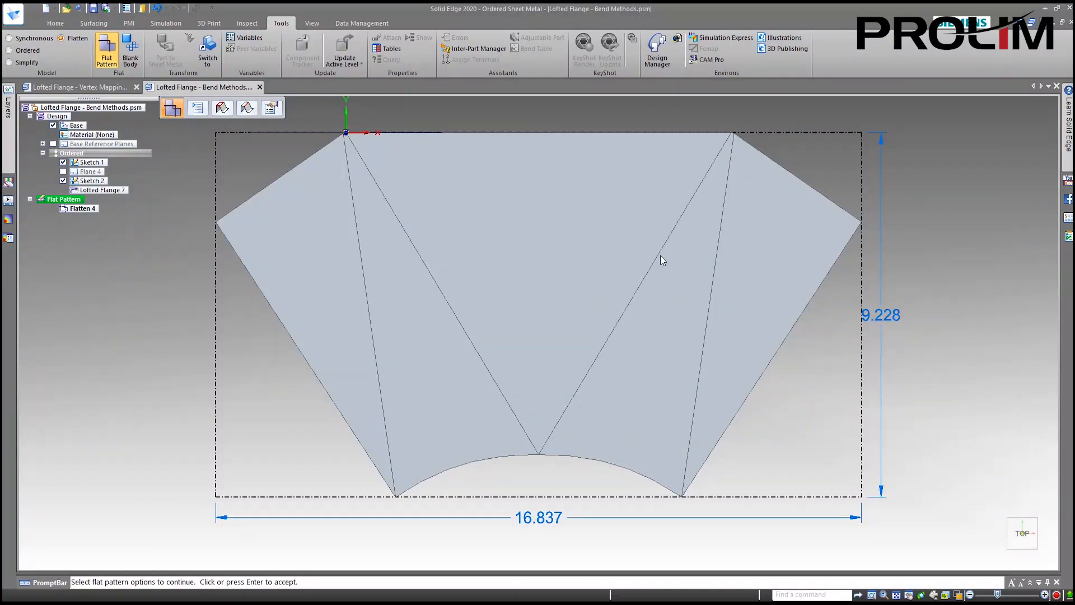
left_click(146, 267)
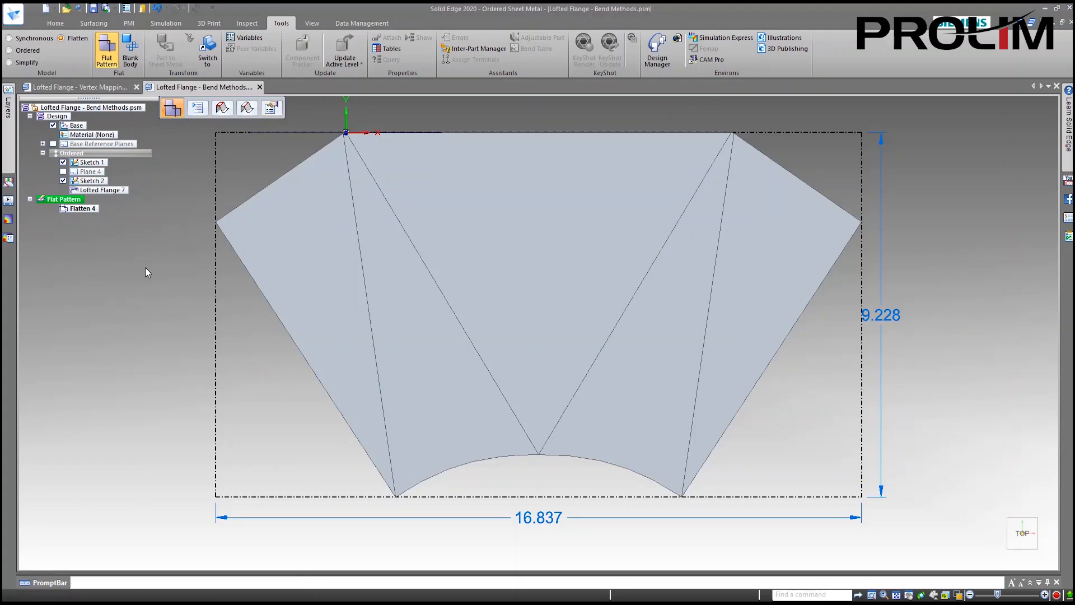
- Return from the flat pattern to the folded model at the lofted flange feature
left_click(97, 191)
right_click(99, 192)
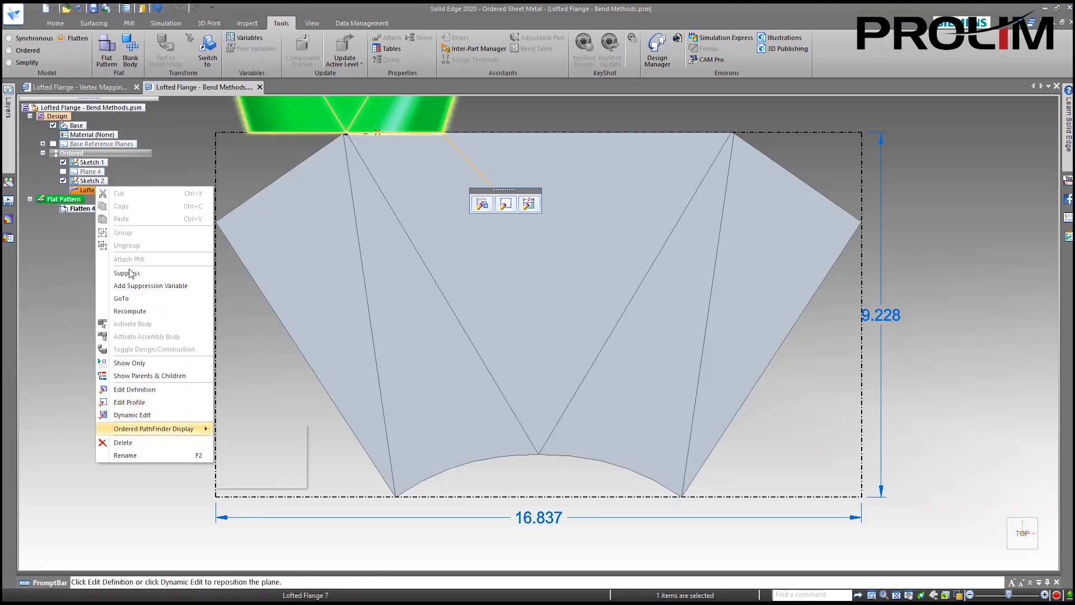
left_click(129, 298)
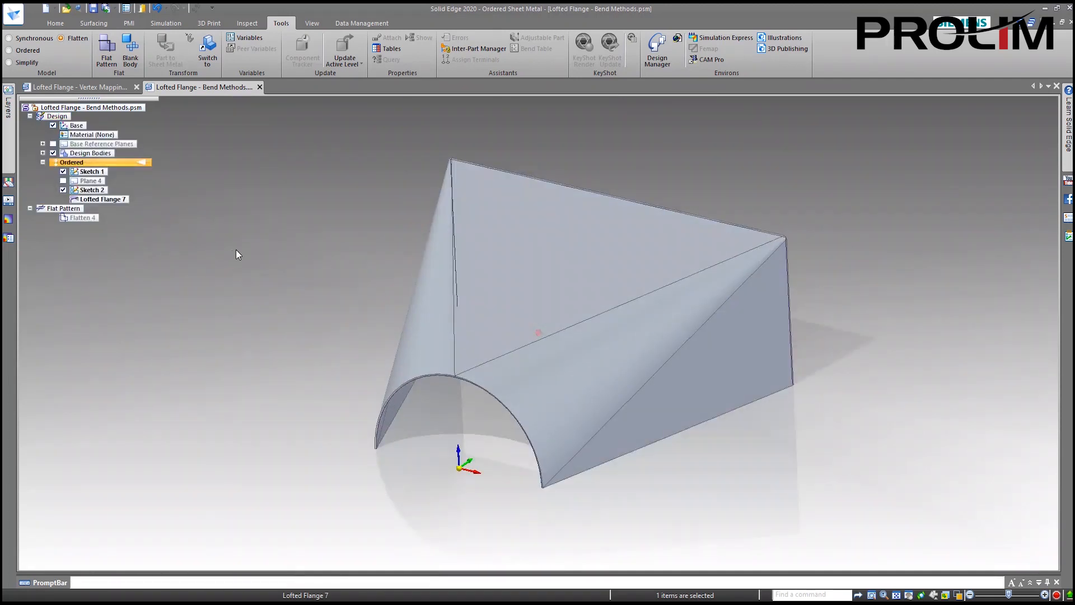
- Create a drawing of the active model with the Ansi Inch Draft.dft template and the Drawing View Creation Wizard
left_click(13, 16)
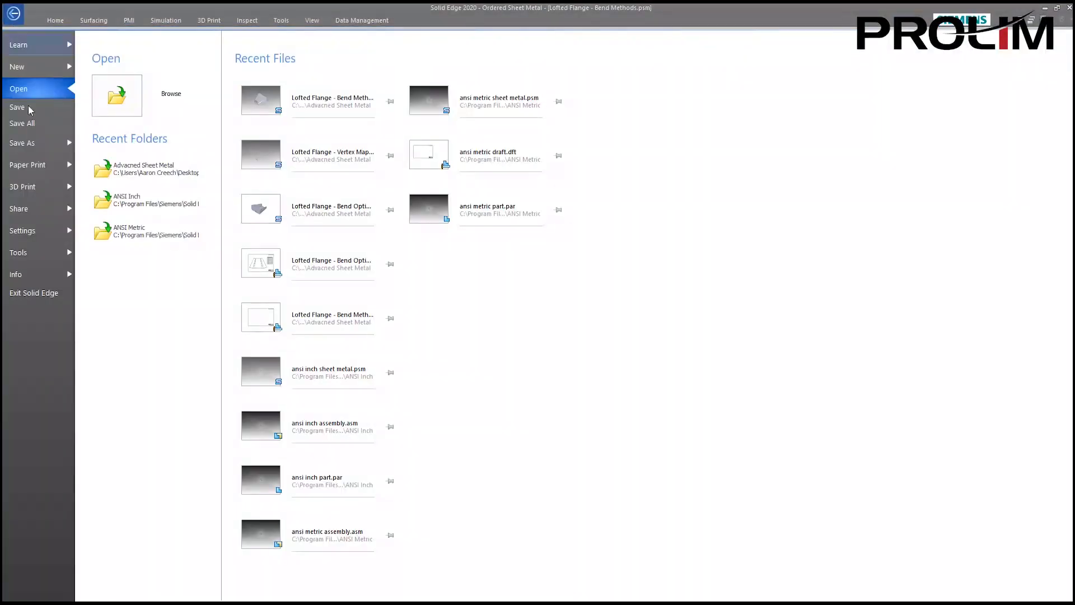
left_click(35, 68)
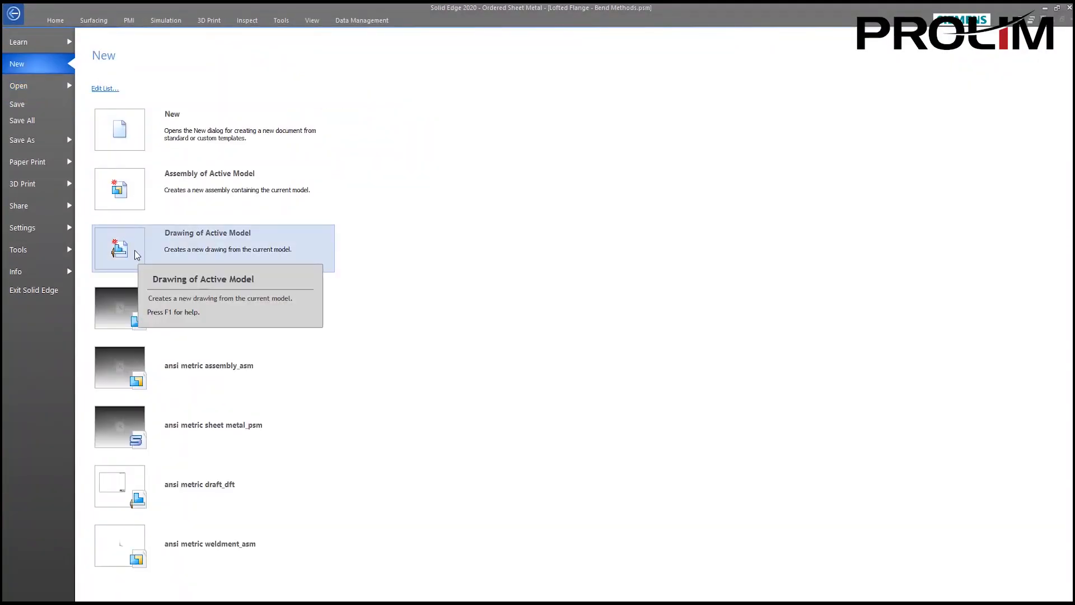
key("Escape")
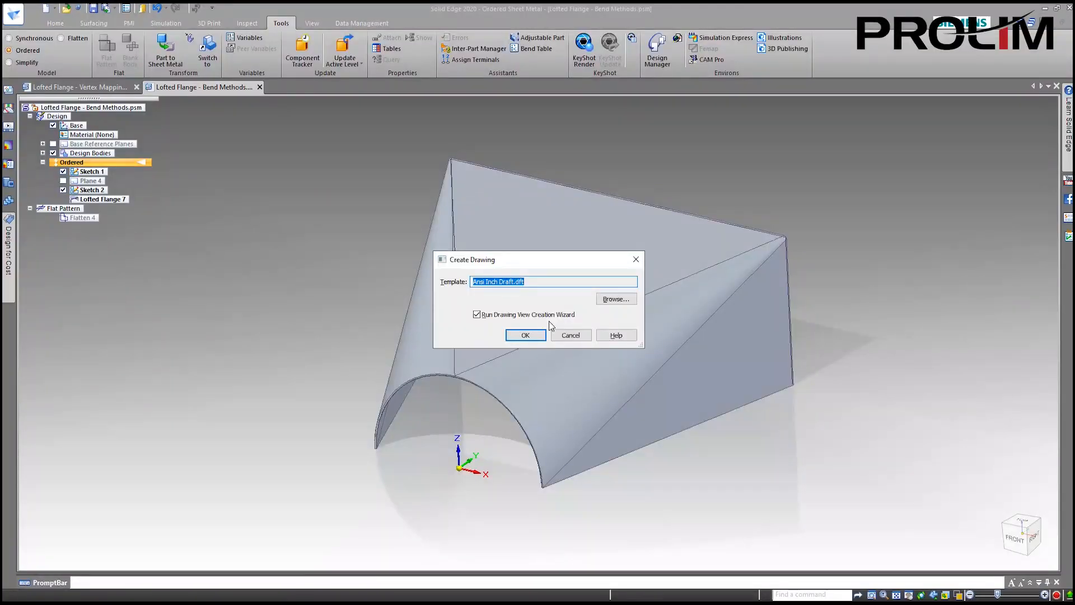
left_click(524, 334)
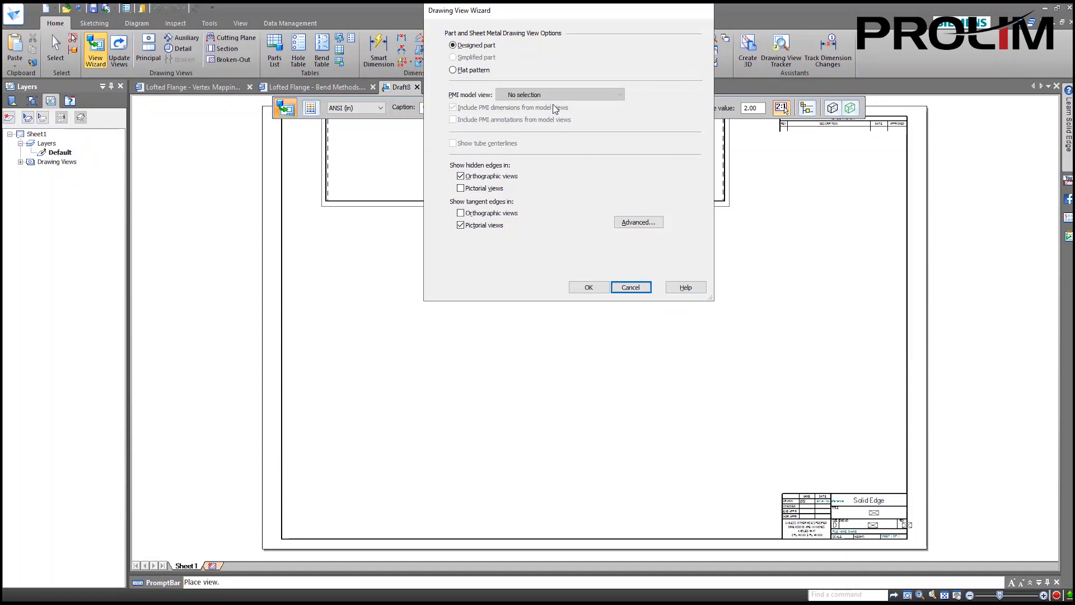
- Use the flat pattern for the drawing view, set its scale value to 1.5, and place only that view on the sheet
left_click(463, 73)
left_click(585, 287)
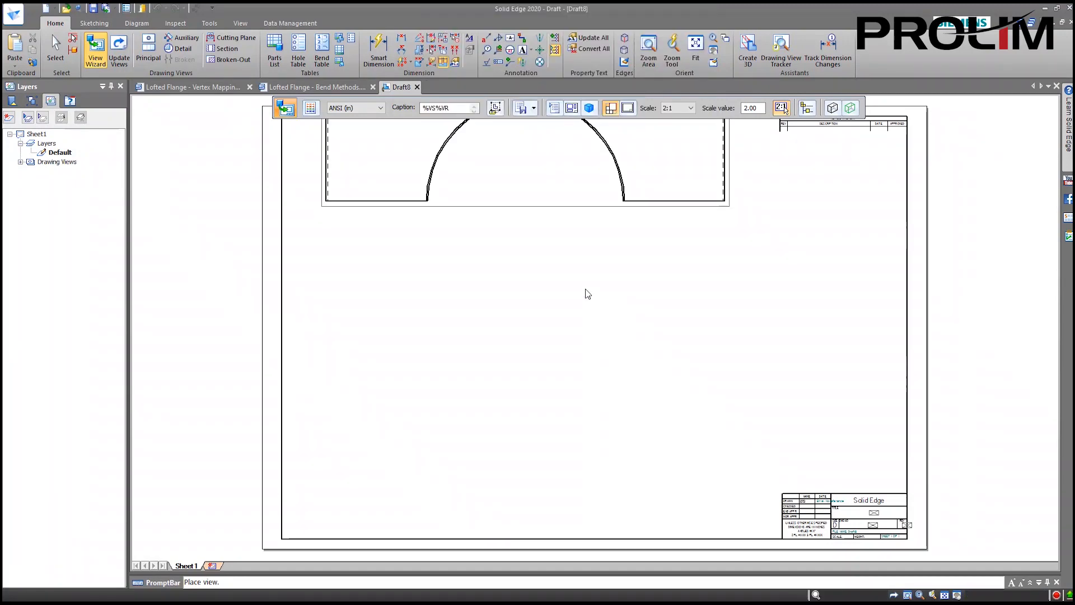
scroll(601, 329, "down", 1)
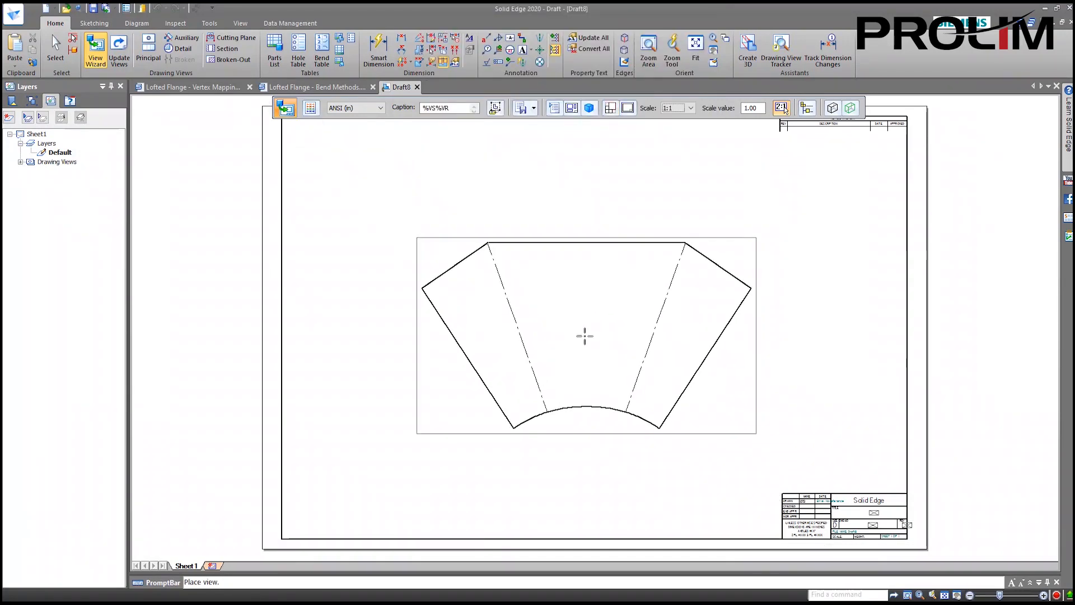
double_click(756, 109)
type("1.5")
key("Return")
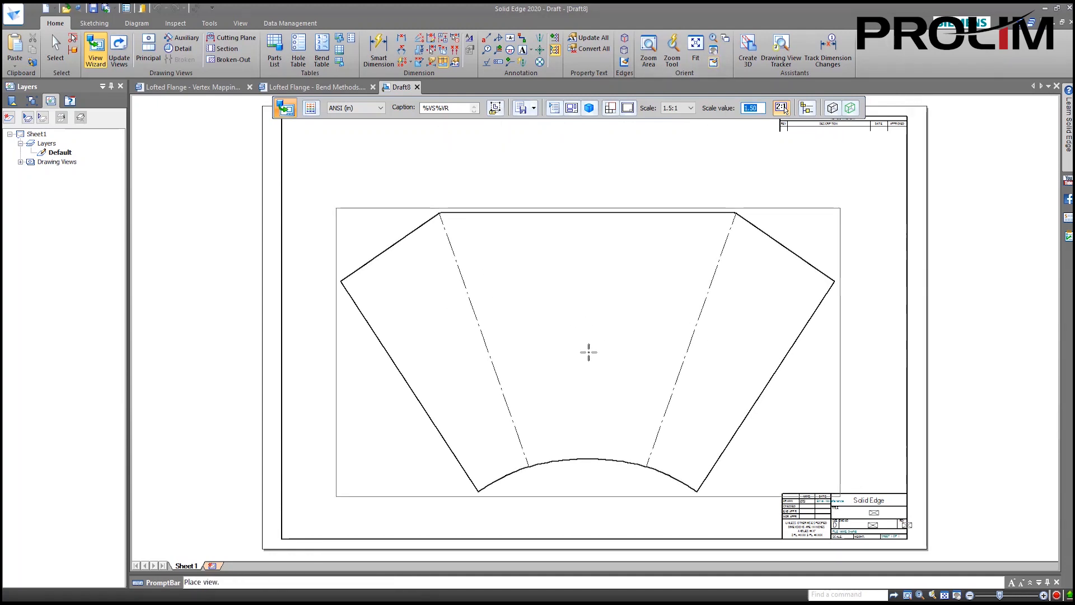
left_click(597, 323)
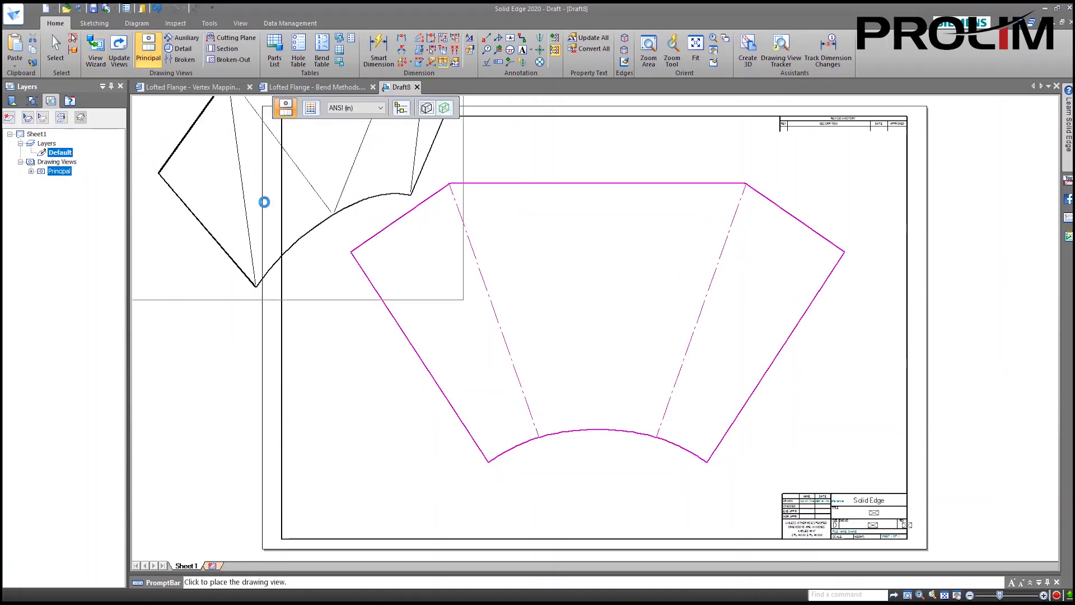
key("Escape")
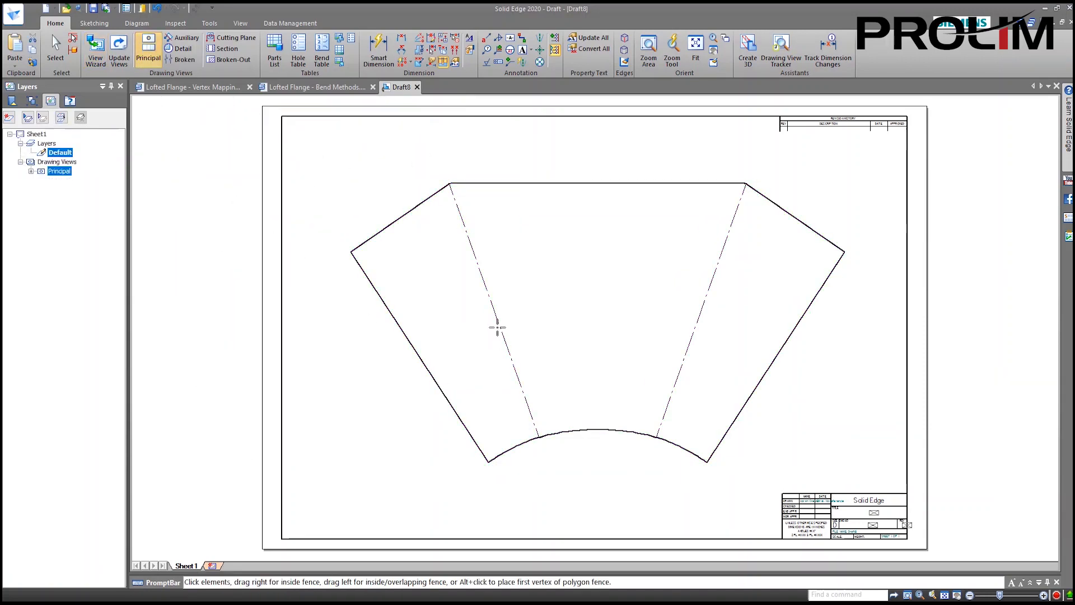
- Examine the bend lines in the flat pattern view on the drawing sheet
left_click(507, 353)
scroll(551, 377, "up", 5)
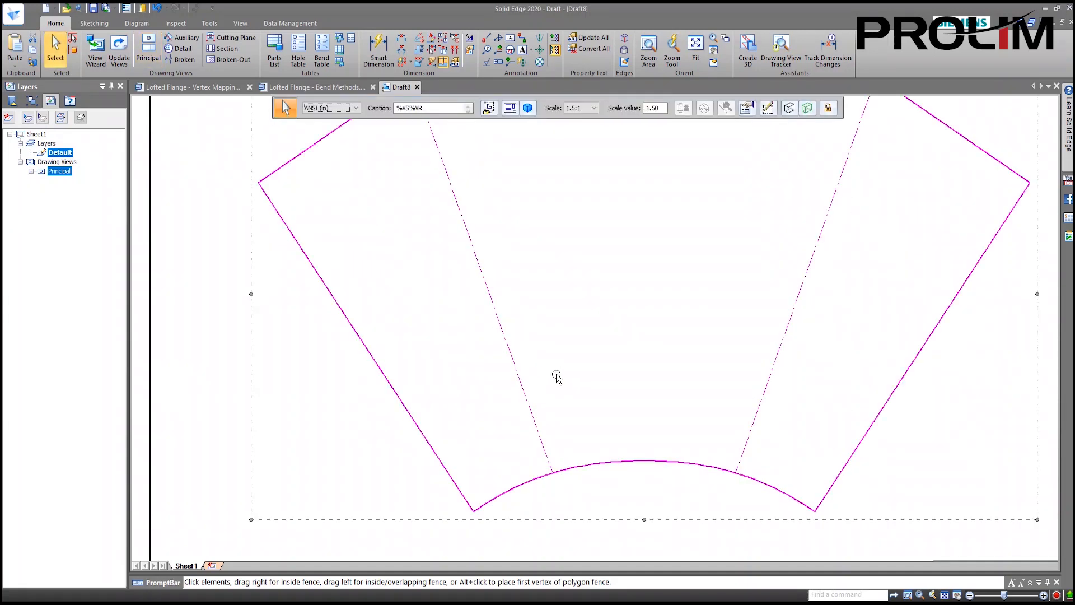
scroll(548, 377, "down", 5)
middle_click_drag(663, 270, 599, 295)
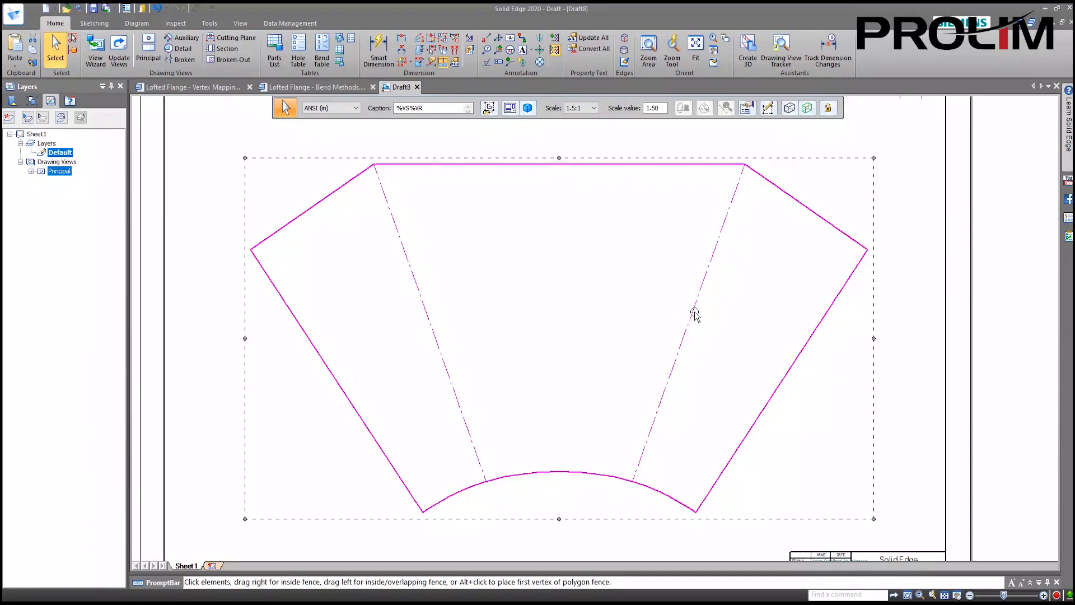
left_click(227, 183)
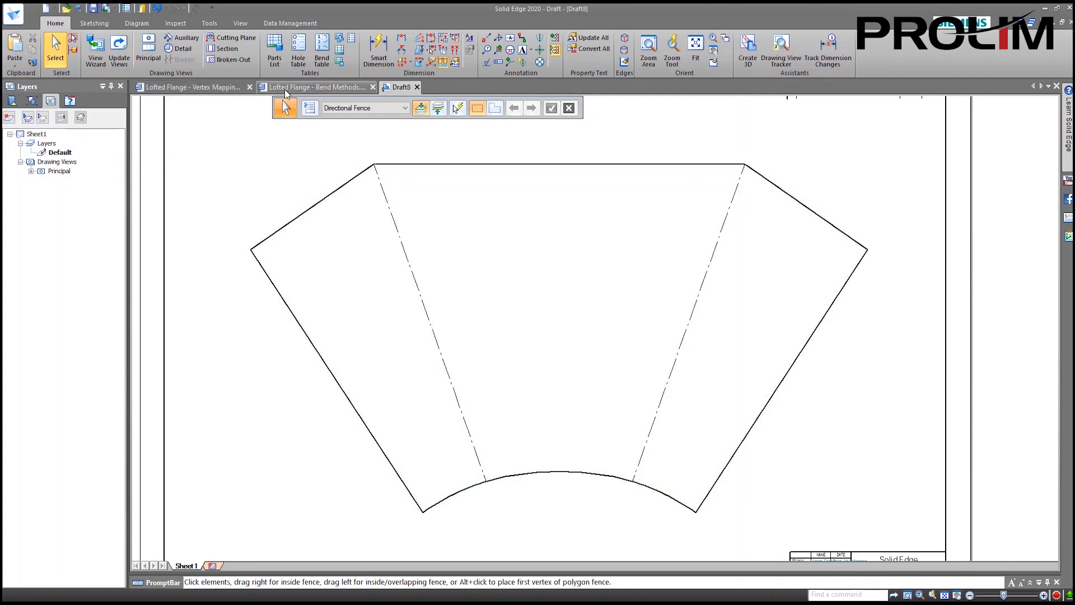
- Switch back to the Lofted Flange - Bend Methods model and open the lofted flange's bending method options for editing
key("ctrl+Tab")
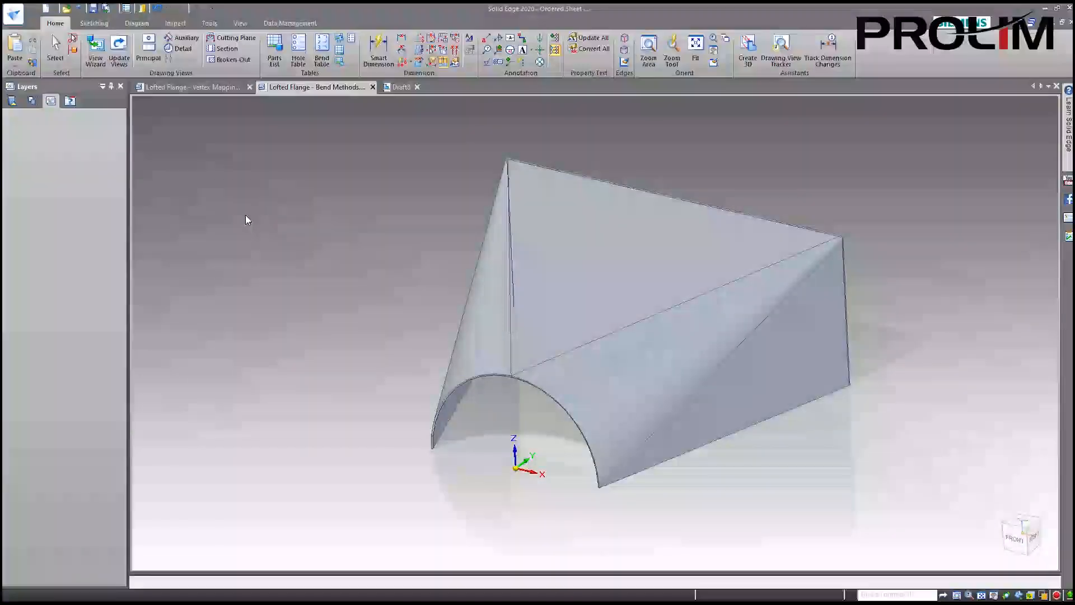
left_click(317, 173)
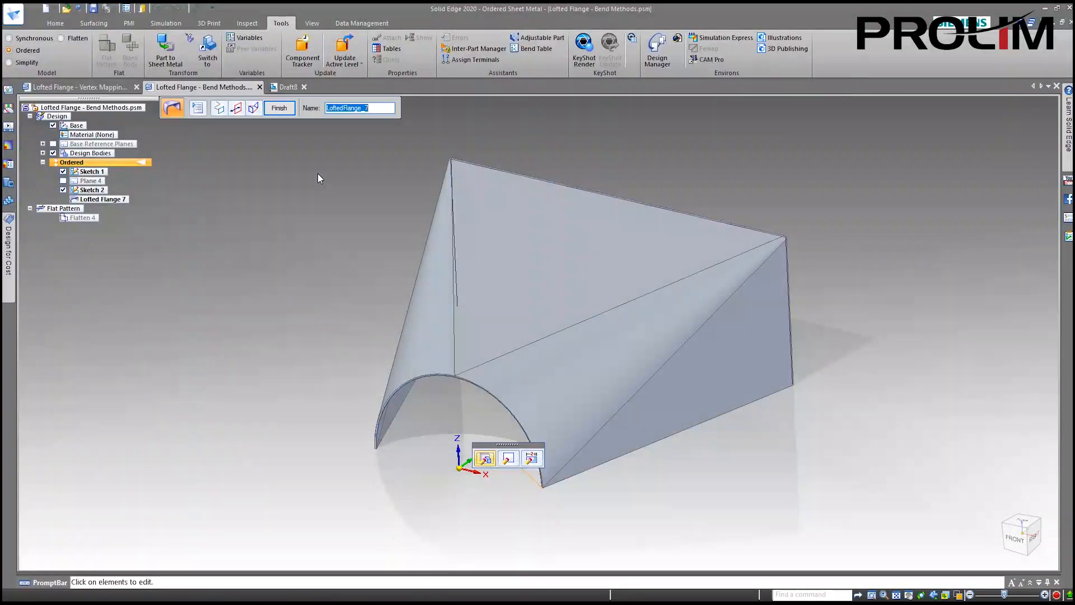
left_click(199, 113)
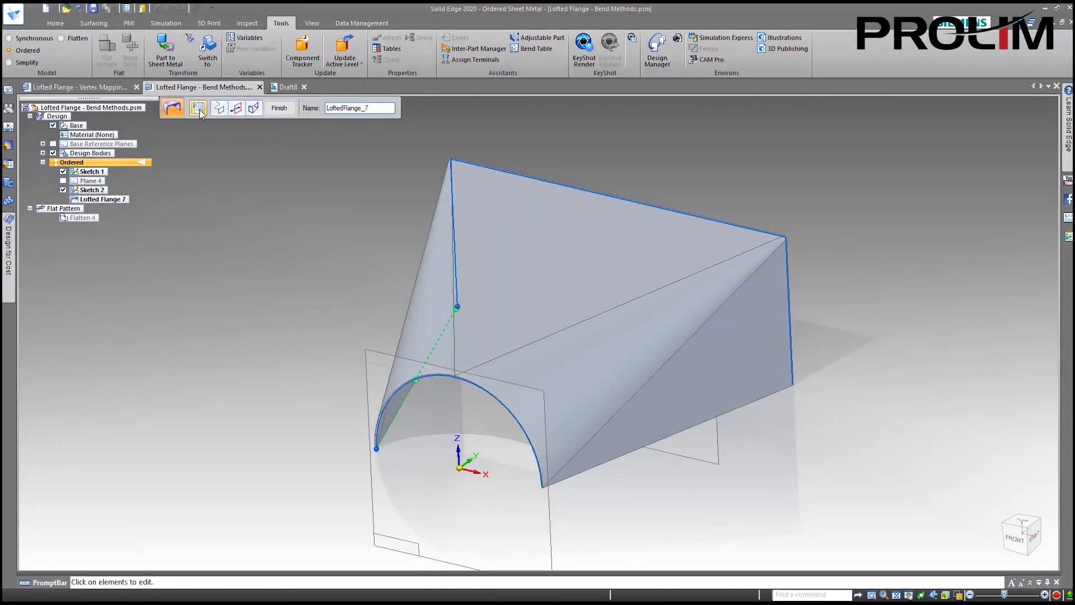
left_click_drag(505, 181, 251, 160)
left_click(213, 176)
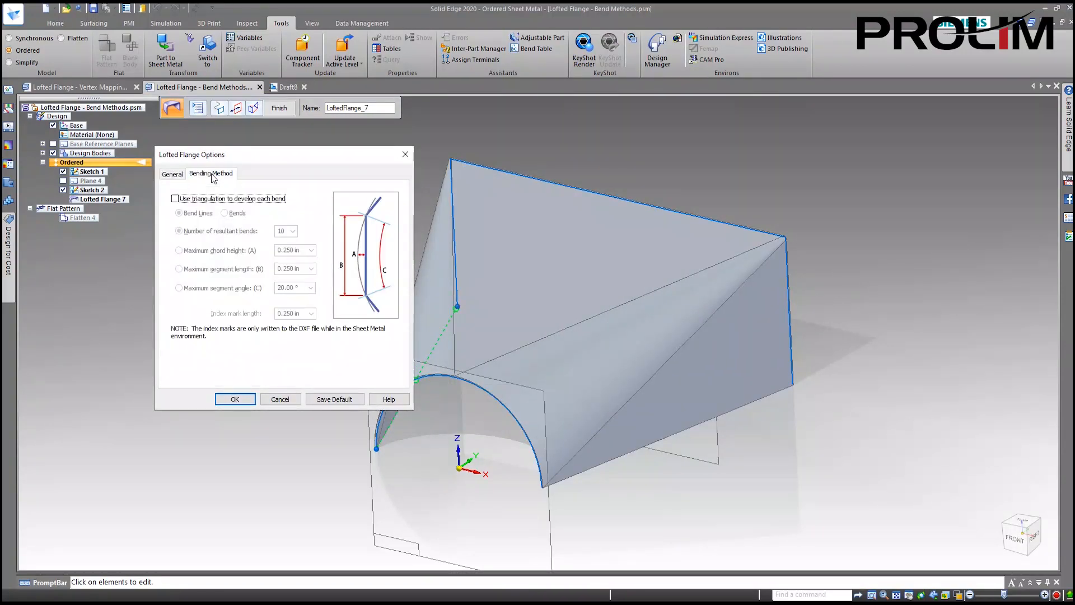
left_click_drag(251, 160, 184, 177)
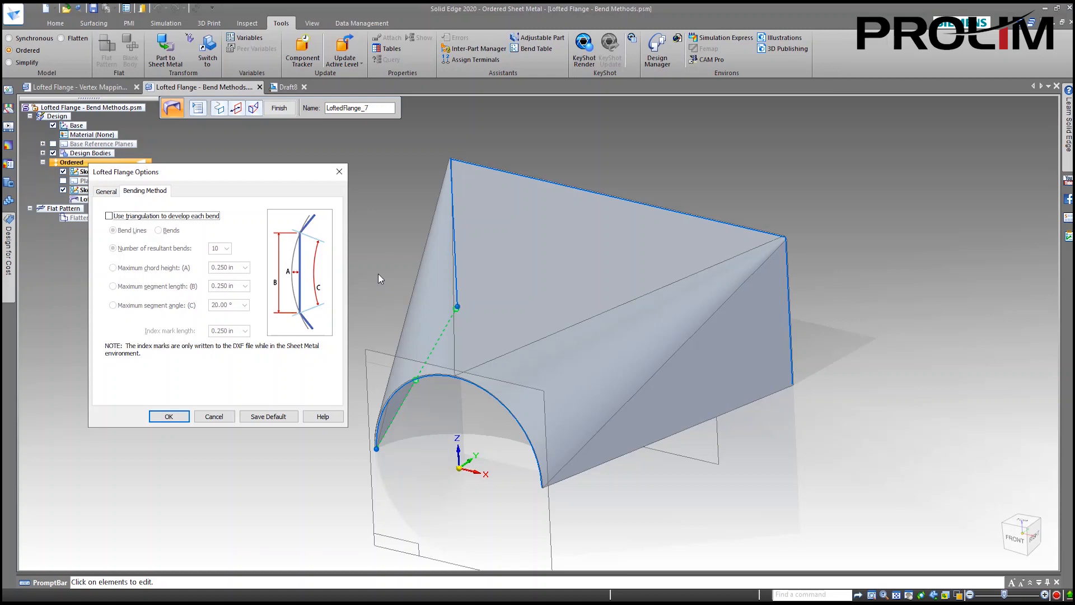
- Develop the lofted flange by triangulation using Bends with 10 segments in arcs, and finish the feature edit
left_click(109, 216)
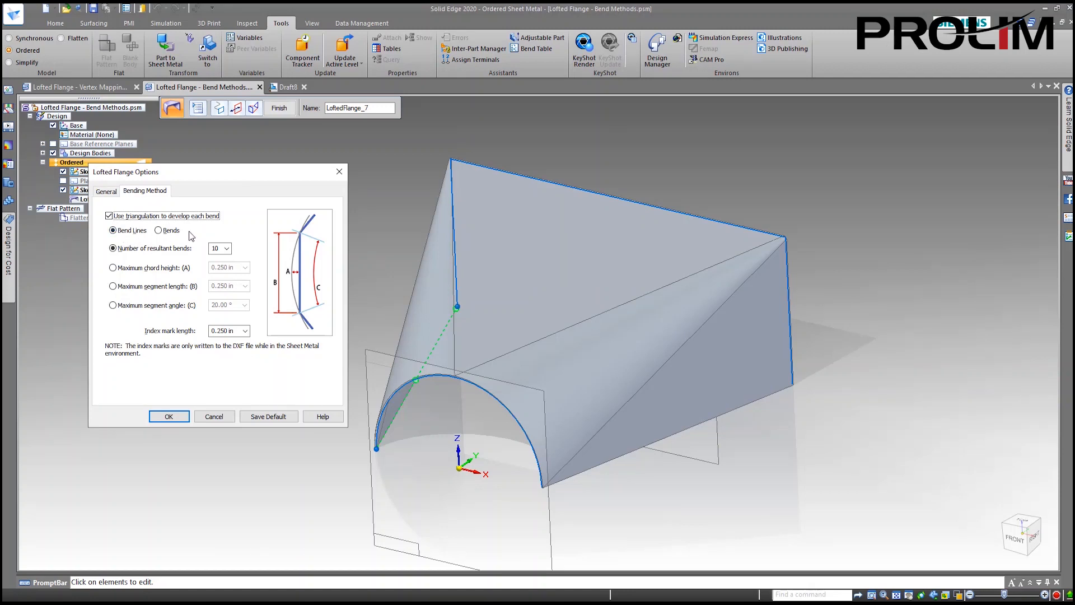
left_click(158, 231)
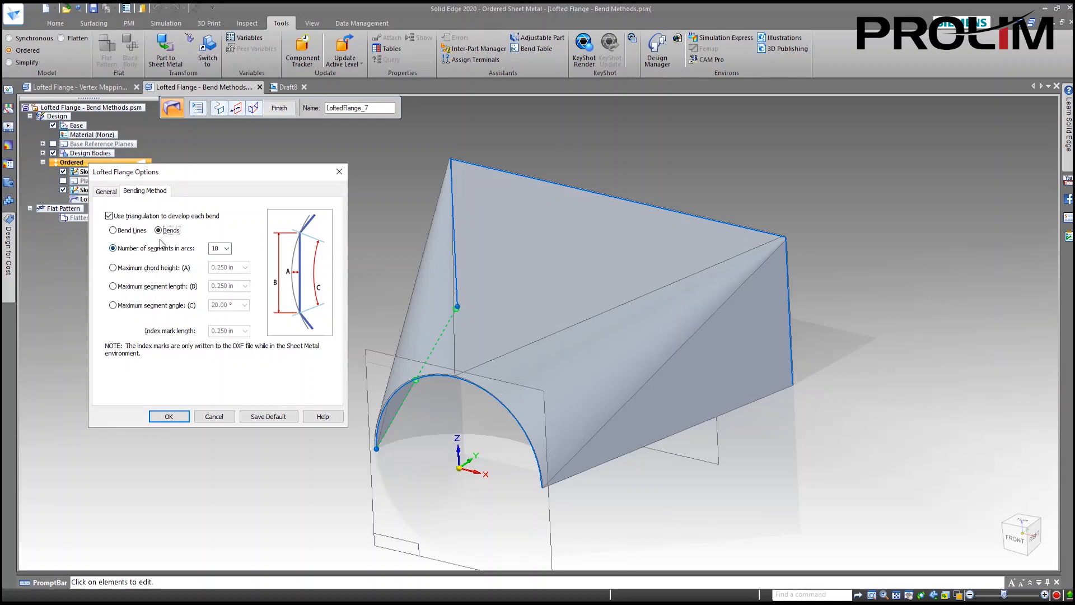
left_click(113, 231)
left_click(158, 231)
left_click(226, 248)
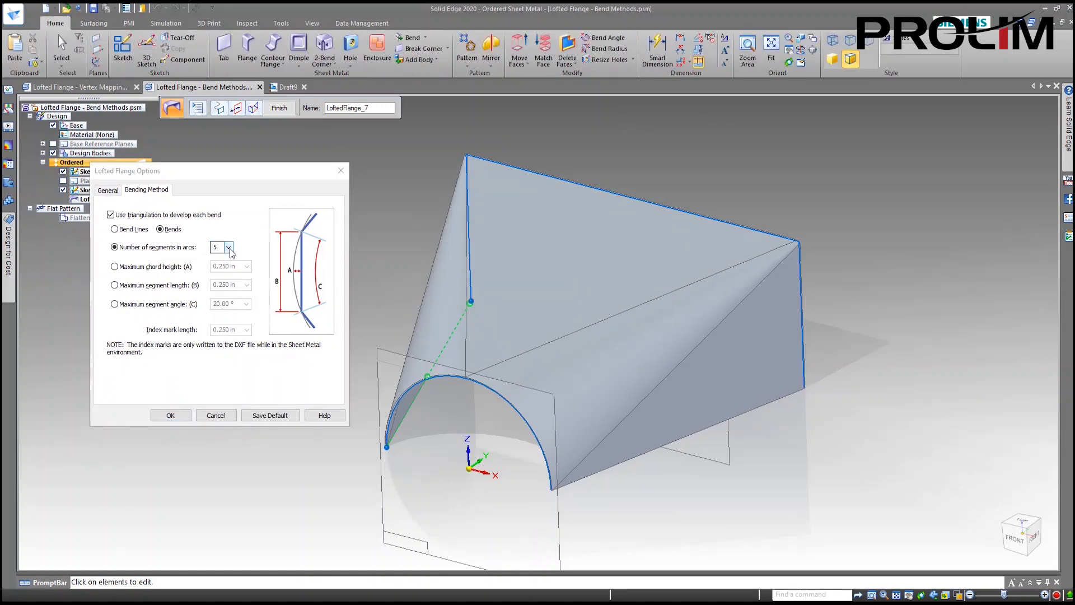
left_click(229, 248)
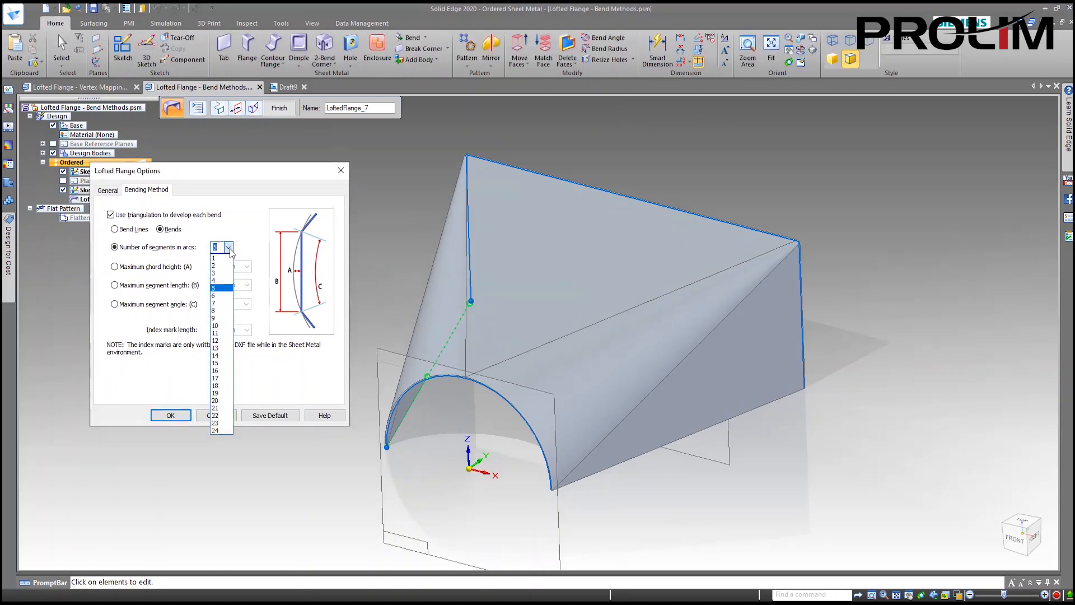
left_click(220, 325)
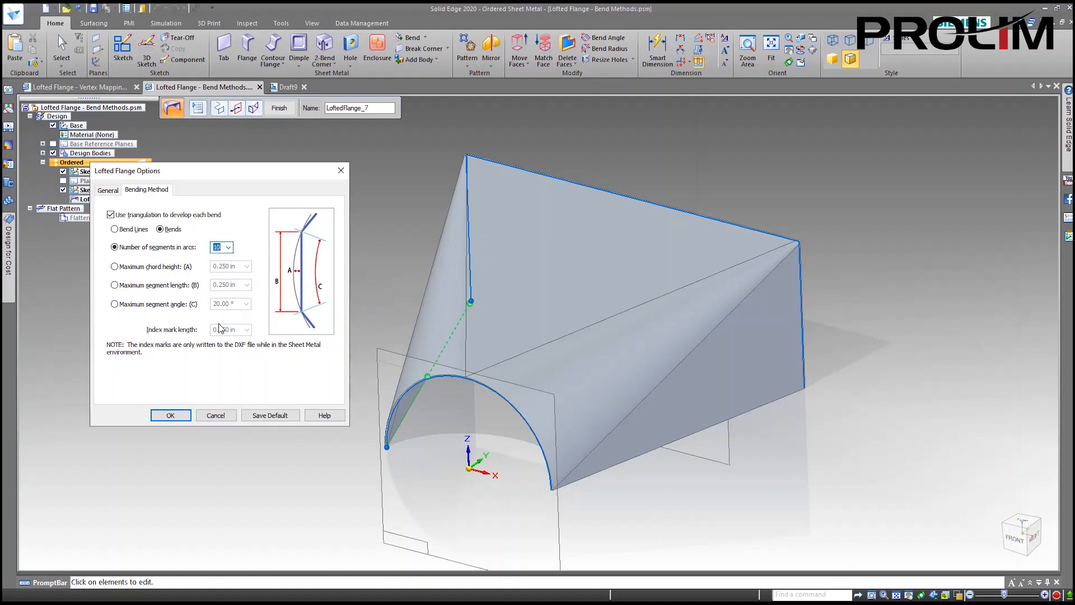
left_click(171, 415)
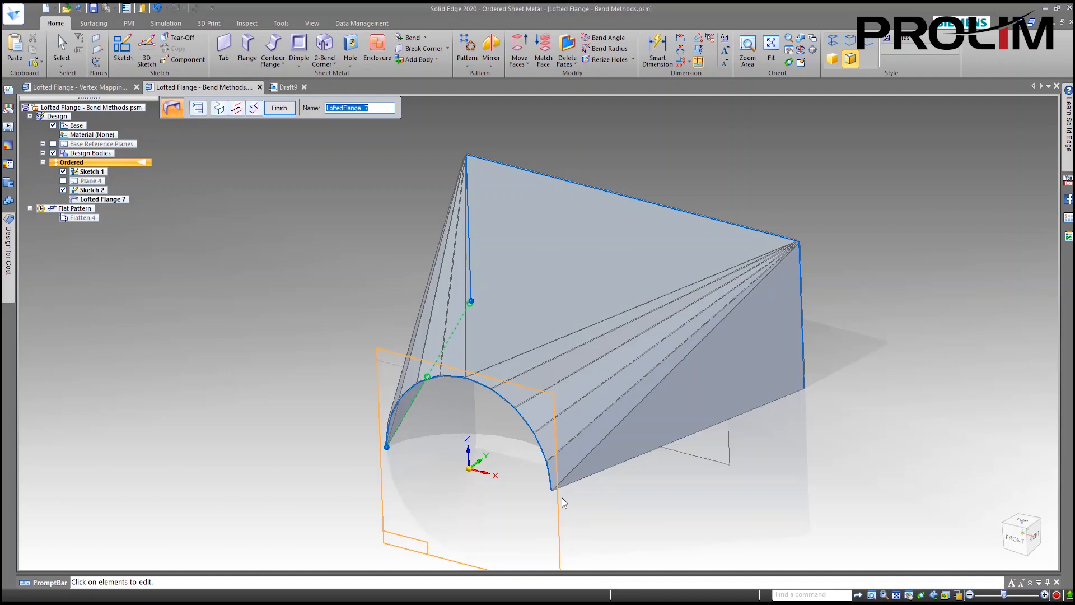
left_click(279, 108)
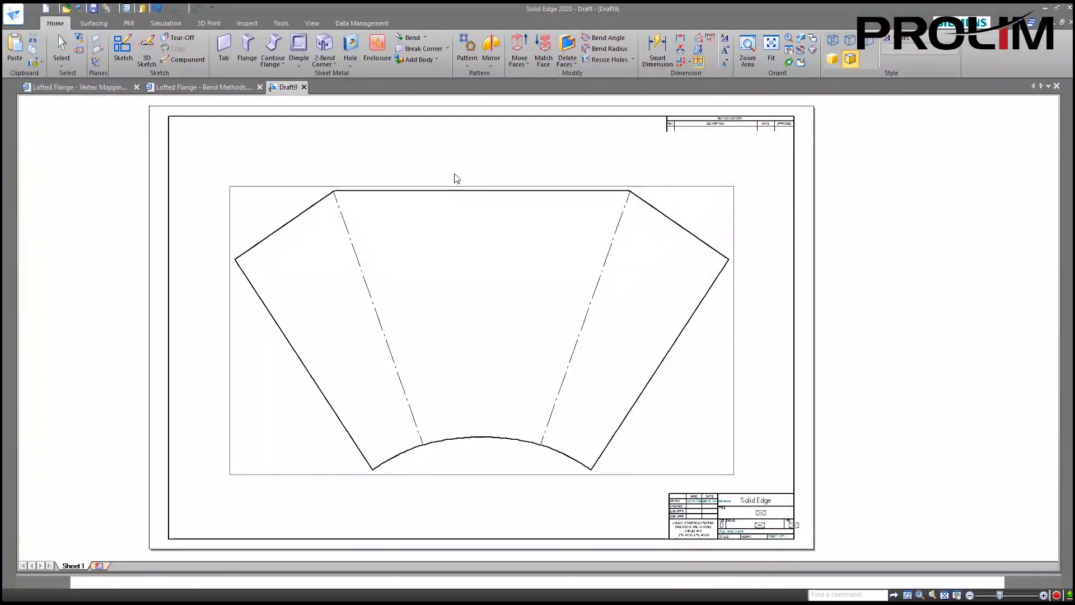
- Update the drawing's out-of-date view and reposition the flat pattern view on the sheet
left_click(119, 54)
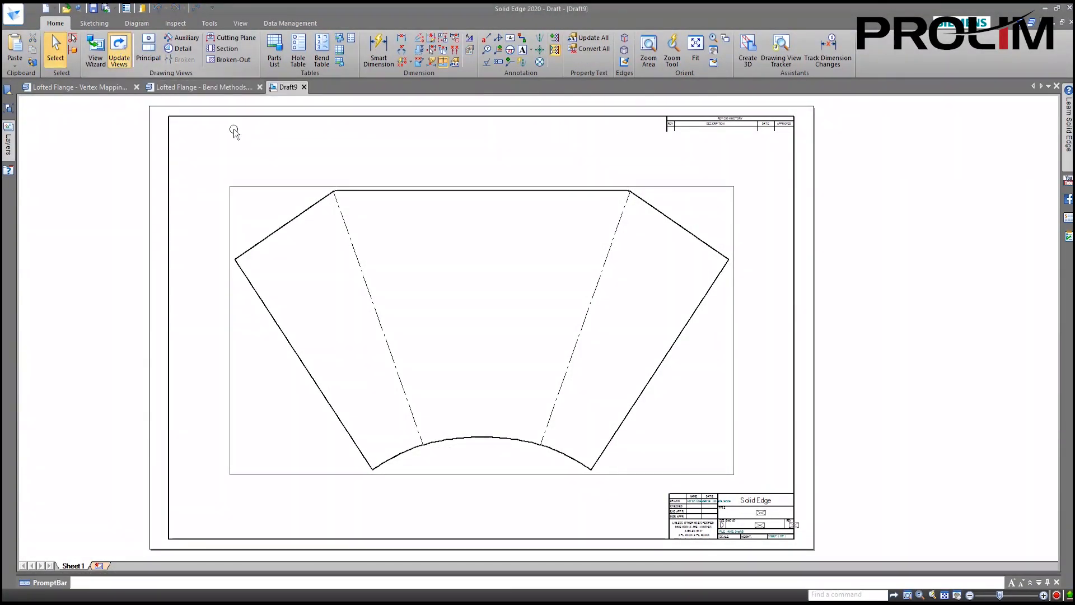
mouse_move(342, 187)
left_mouse_down()
mouse_move(661, 442)
mouse_move(552, 388)
left_mouse_up()
left_click(324, 216)
mouse_move(334, 221)
left_mouse_down()
mouse_move(590, 388)
mouse_move(572, 465)
left_mouse_up()
- Examine the segmented arc edge, the fanned bend lines and the corner reliefs in the updated flat pattern view
scroll(594, 417, "down", 1)
scroll(576, 442, "up", 2)
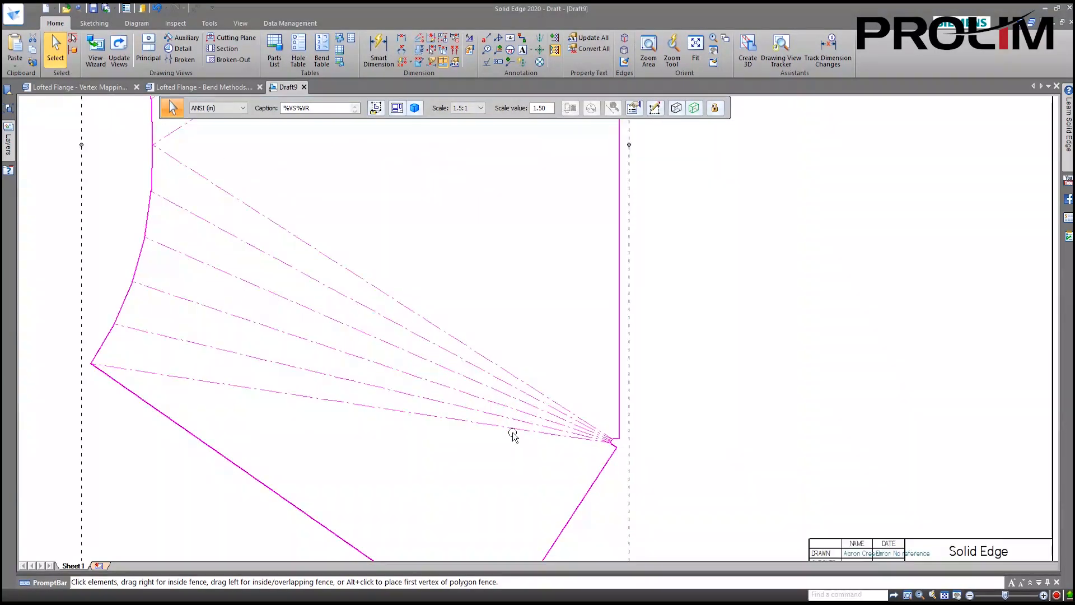
scroll(586, 407, "down", 2)
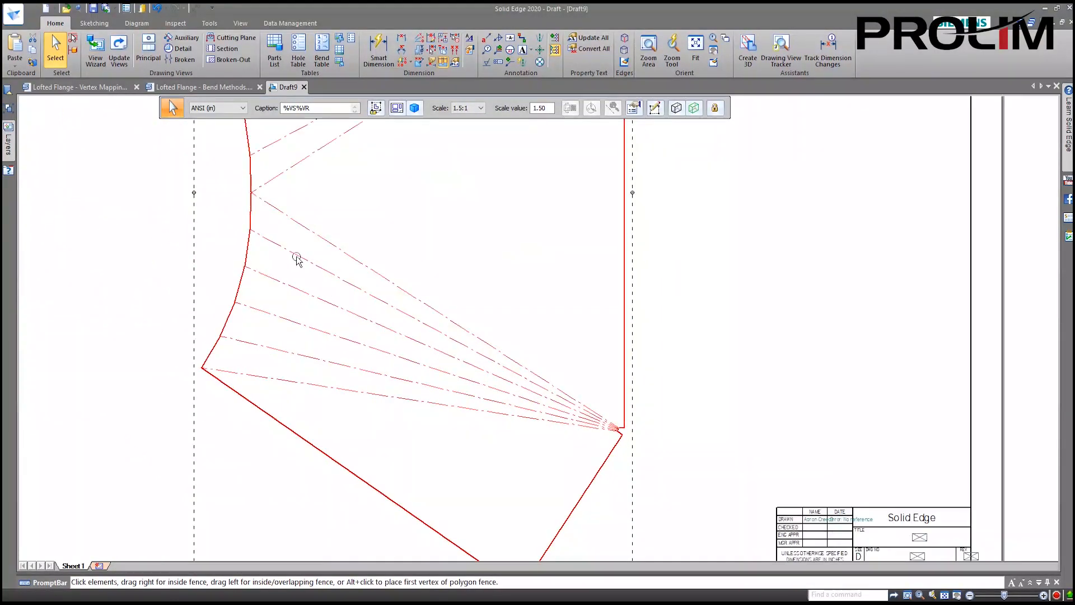
scroll(295, 246, "down", 2)
middle_click_drag(351, 217, 350, 306)
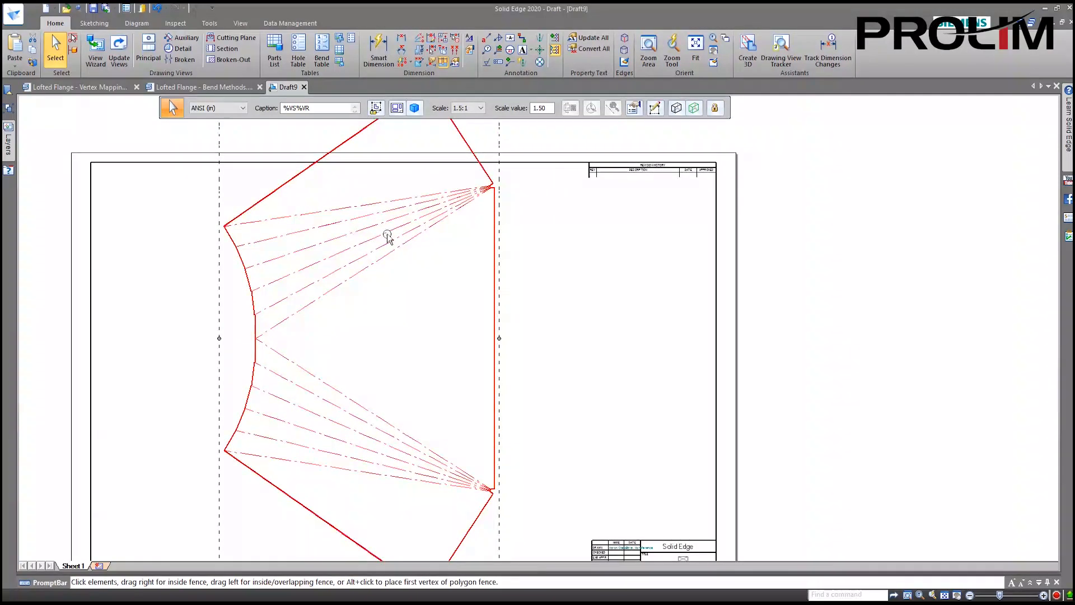
scroll(389, 235, "up", 2)
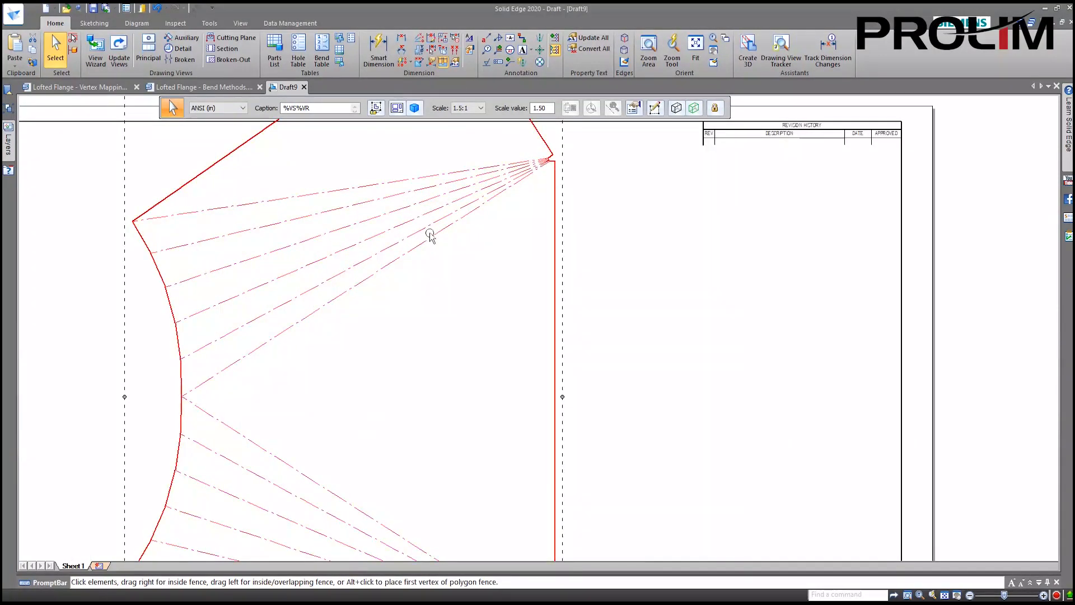
middle_click_drag(429, 233, 473, 328)
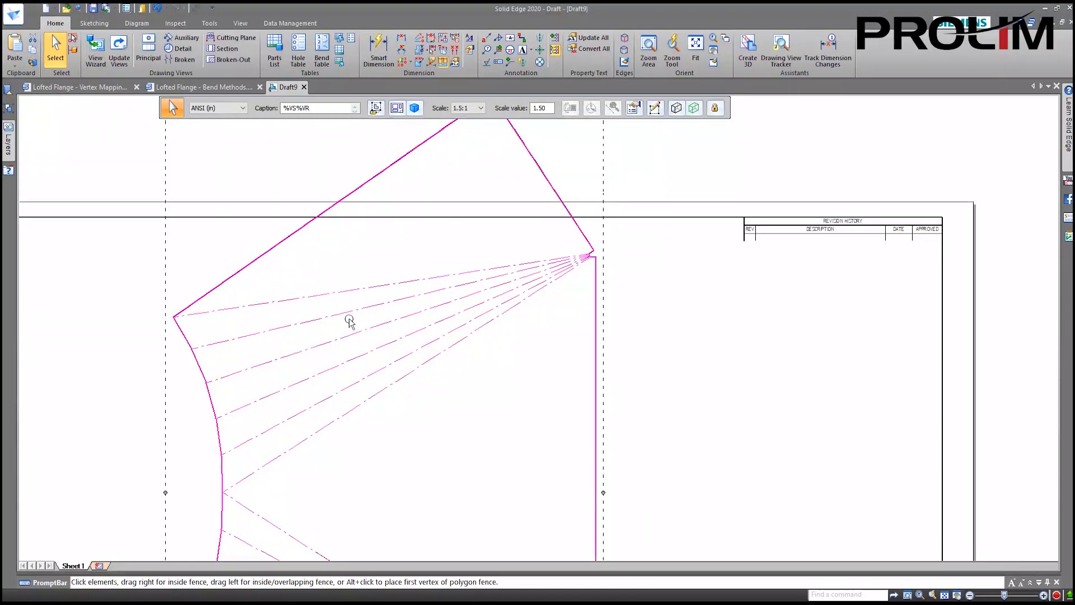
scroll(349, 318, "down", 3)
middle_click_drag(358, 342, 344, 307)
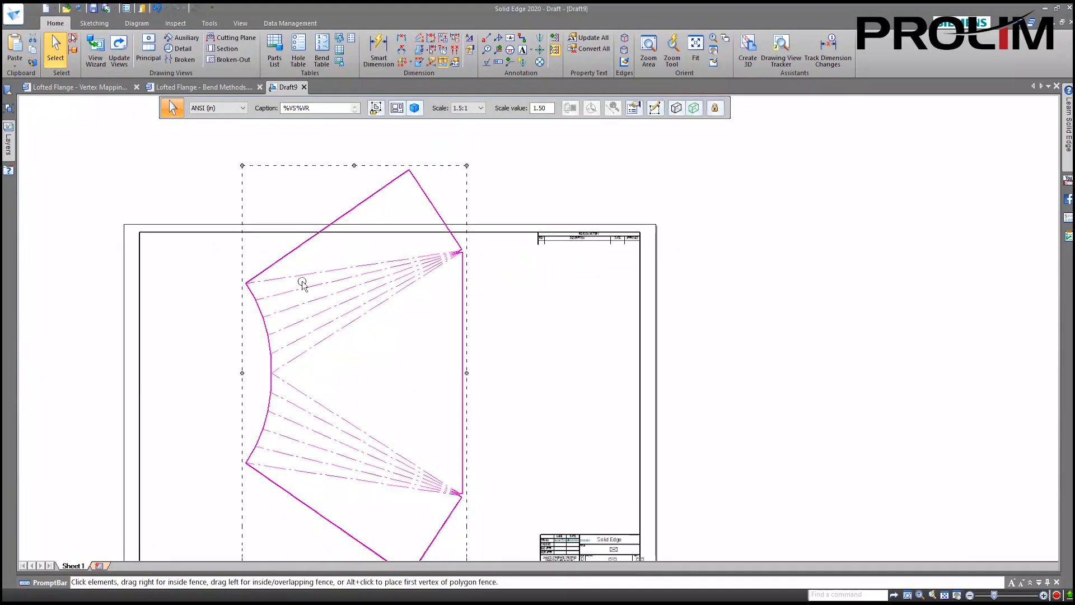
- Edit the lofted flange in the model to use triangulated Bend Lines with 10 resultant bends, and finish the edit
left_click(508, 336)
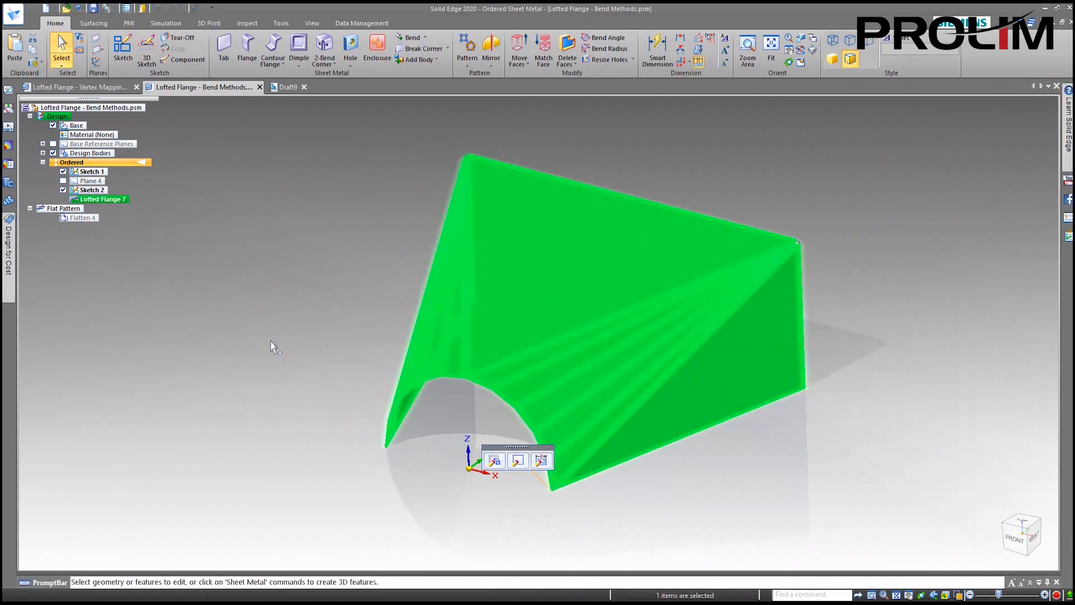
left_click(494, 460)
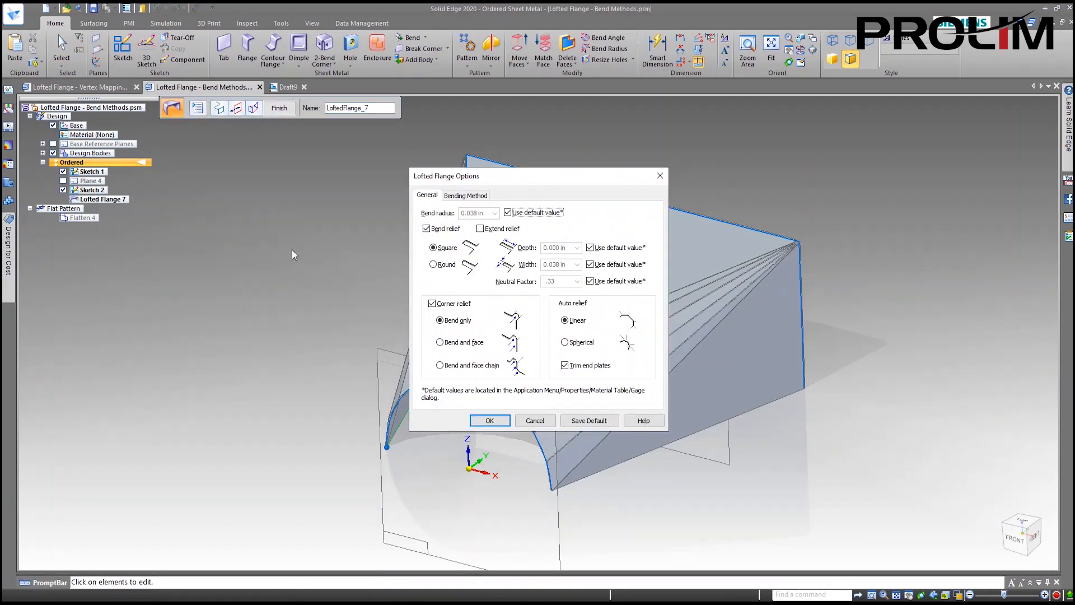
left_click(475, 196)
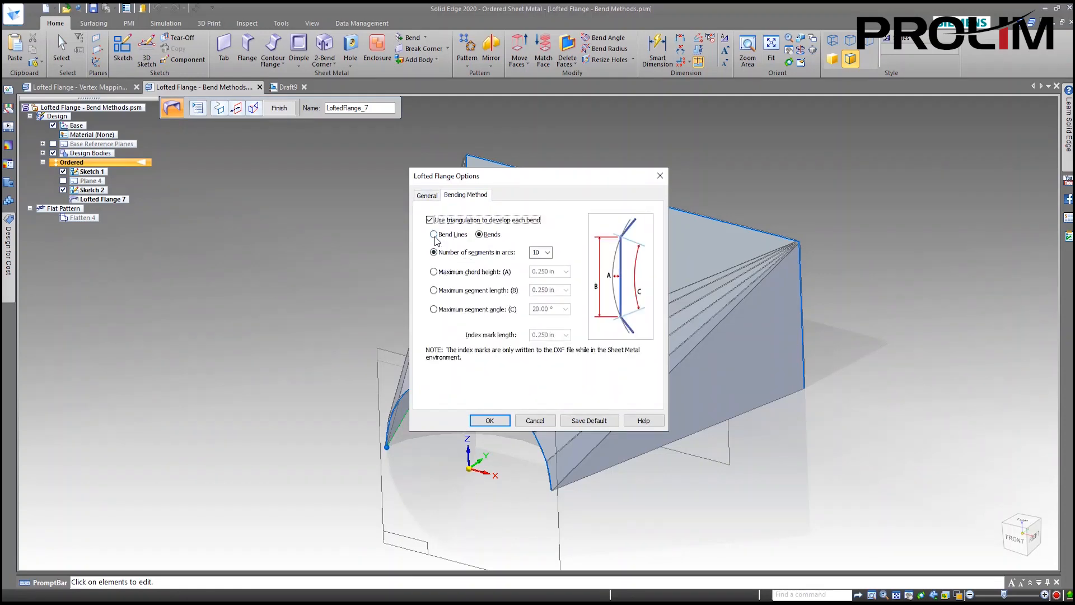
left_click(434, 235)
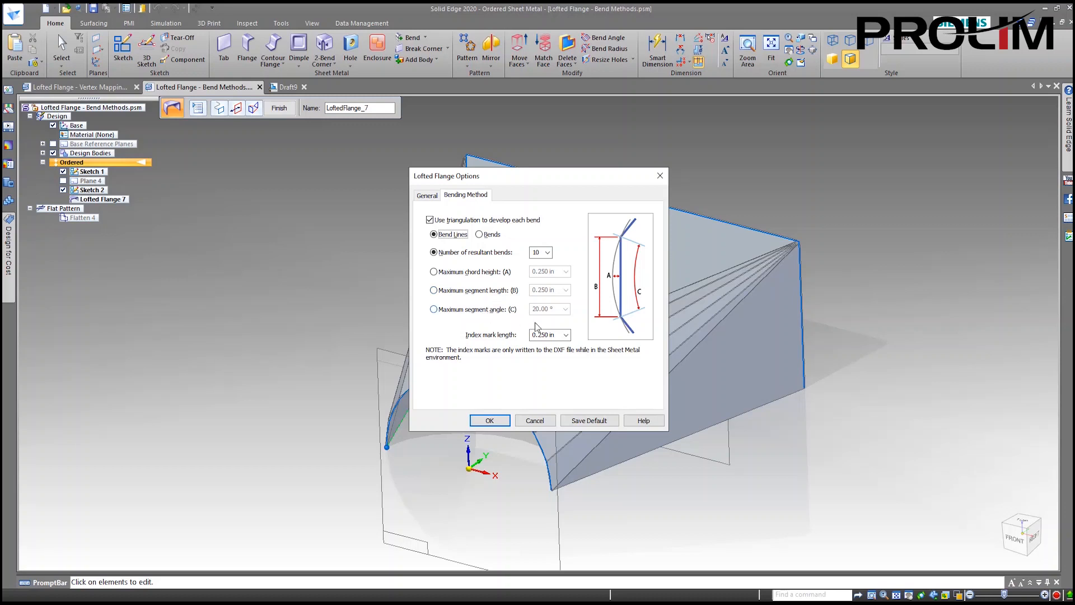
left_click(434, 272)
left_click(433, 290)
left_click(434, 310)
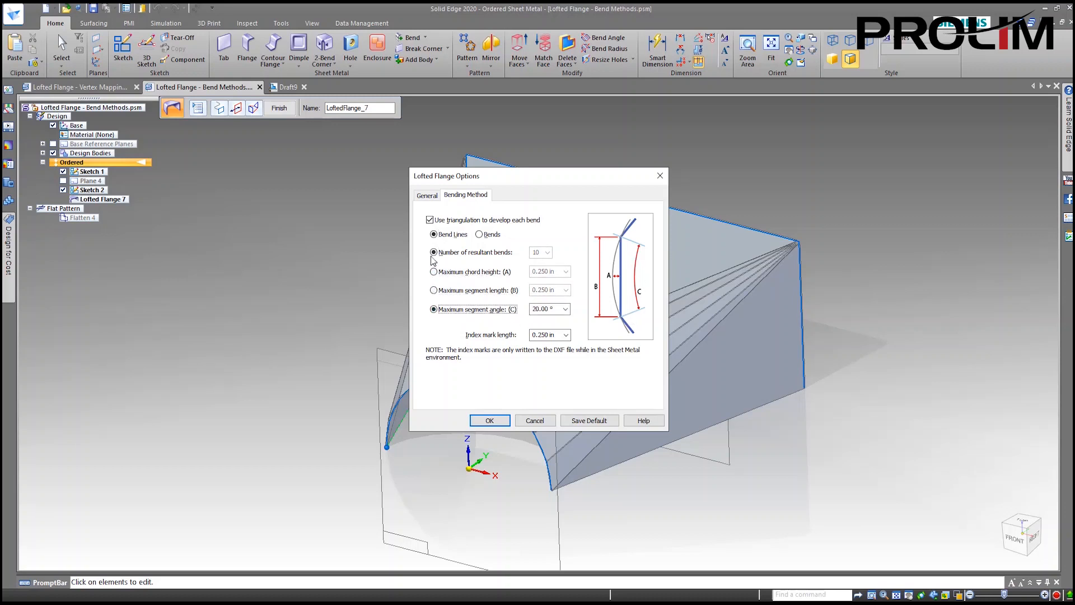
left_click(490, 421)
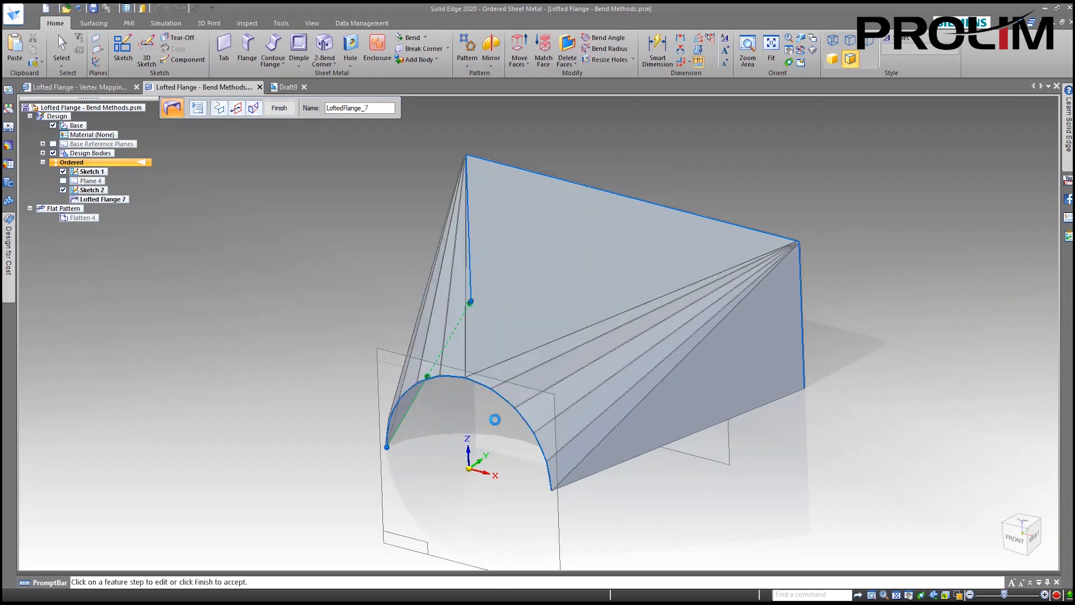
left_click(279, 108)
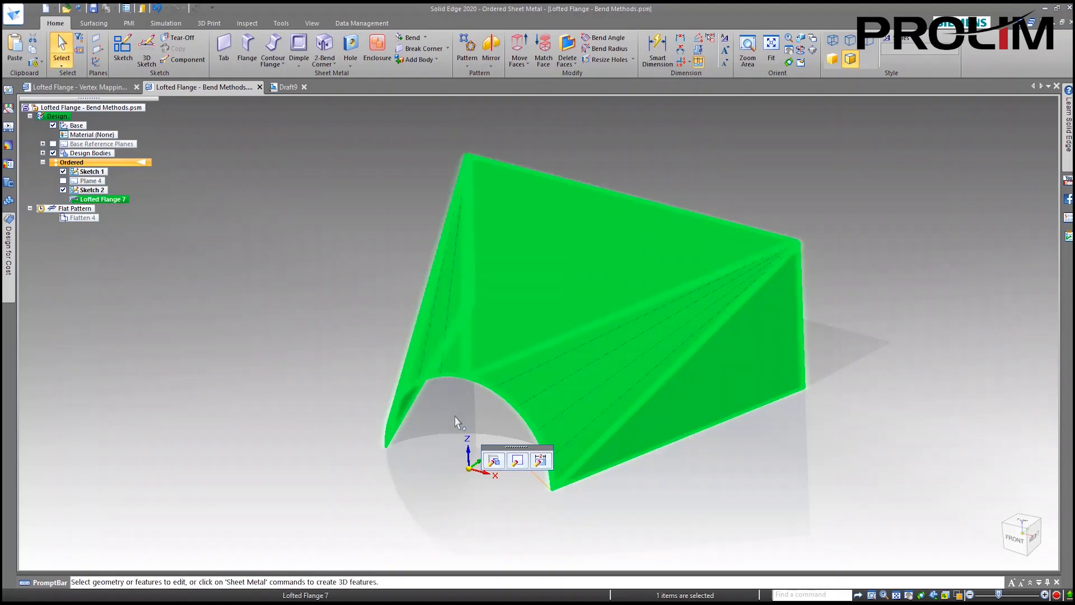
- Examine the bend lines and the arc edge on the folded lofted flange from several angles
left_click(336, 372)
scroll(555, 467, "up", 5)
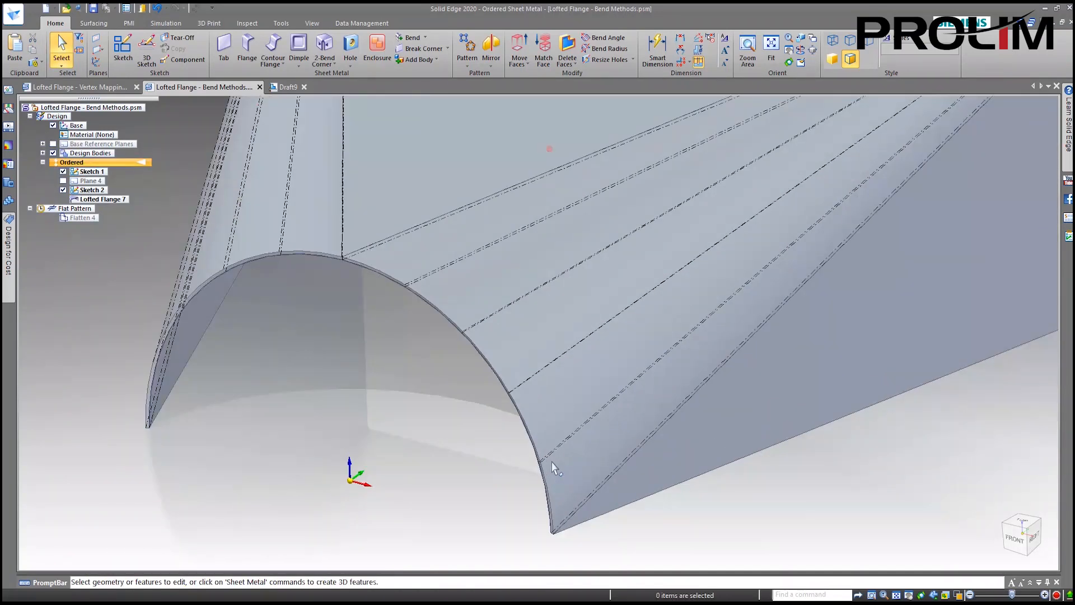
scroll(453, 411, "down", 3)
middle_click_drag(445, 393, 461, 398)
scroll(460, 401, "down", 3)
scroll(525, 436, "up", 2)
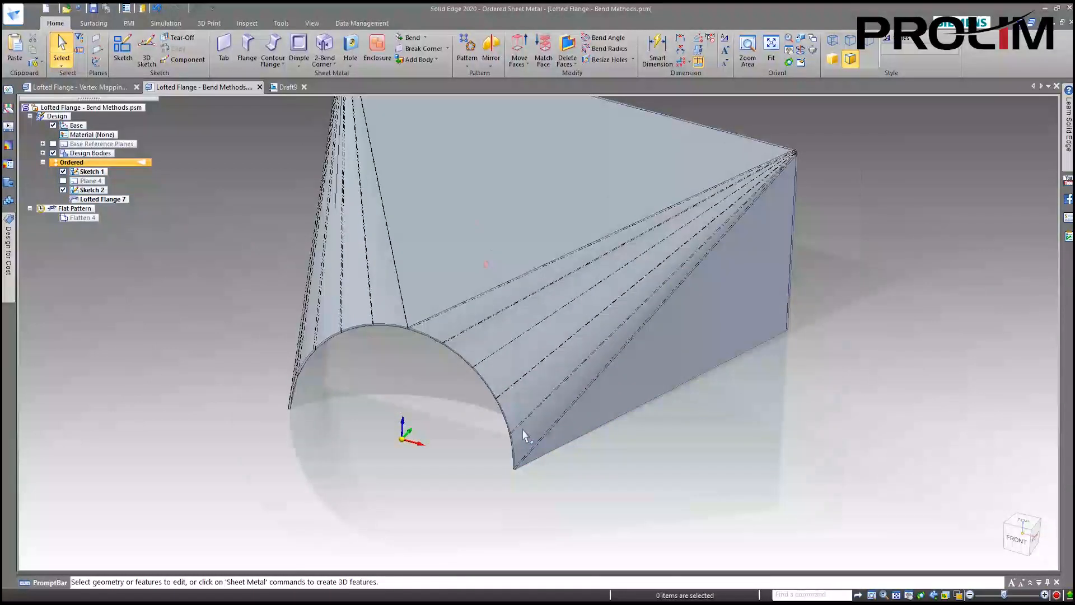
scroll(525, 436, "up", 1)
mouse_move(384, 377)
middle_mouse_down()
mouse_move(372, 377)
mouse_move(377, 367)
middle_mouse_up()
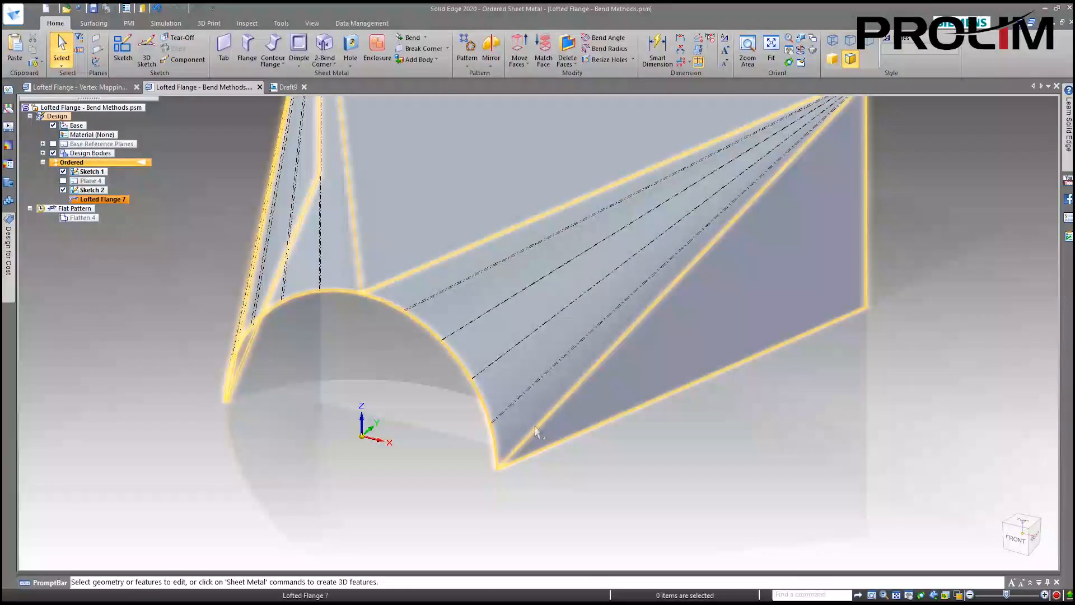
- Return to the drawing, update its views and move the flat pattern view back within the sheet border
left_click(283, 88)
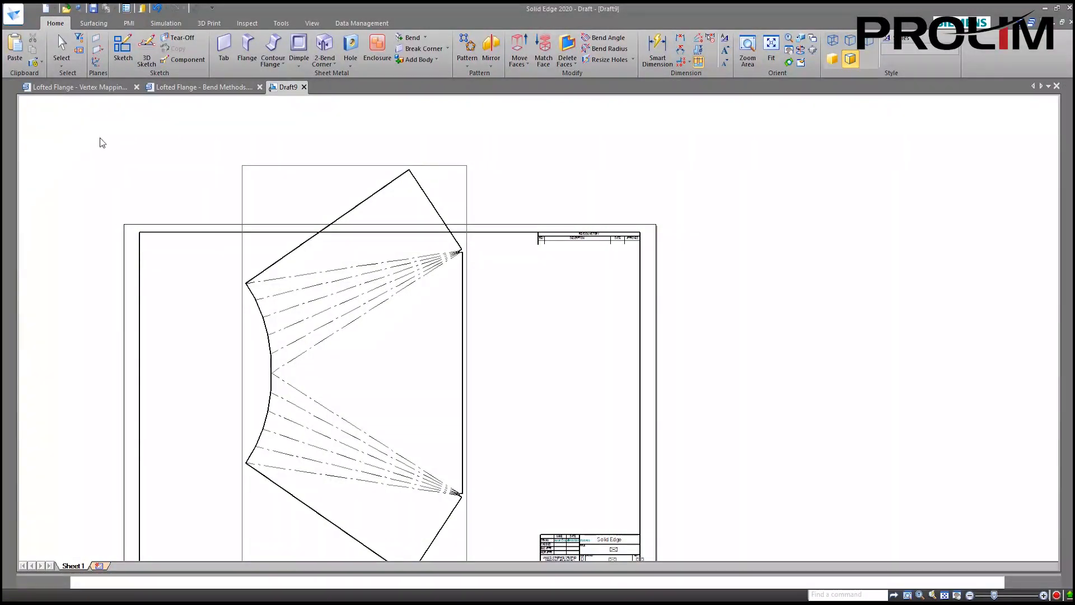
left_click(125, 42)
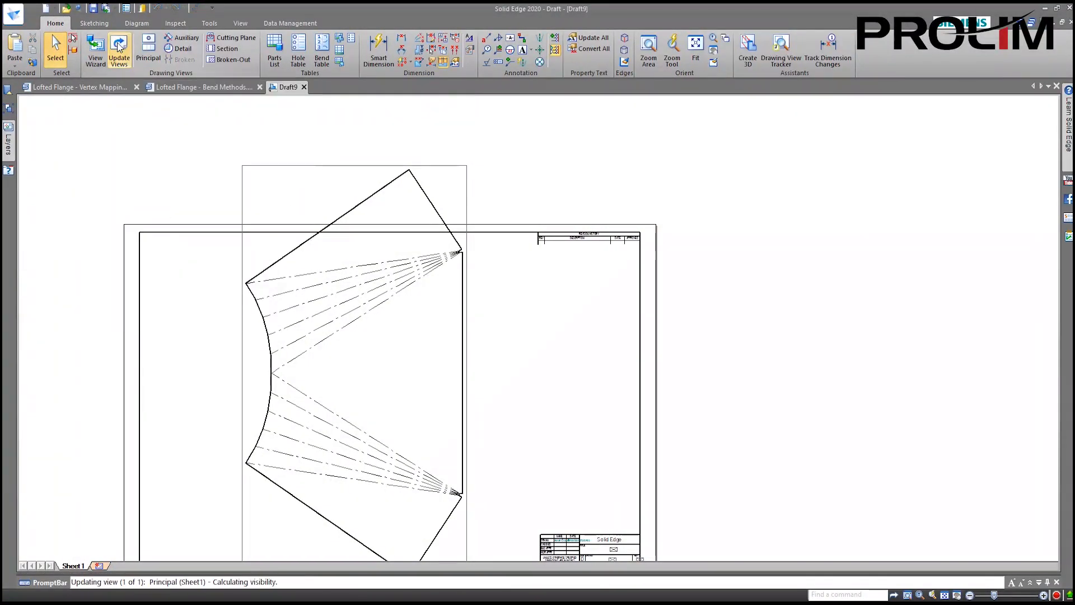
left_click_drag(423, 480, 244, 273)
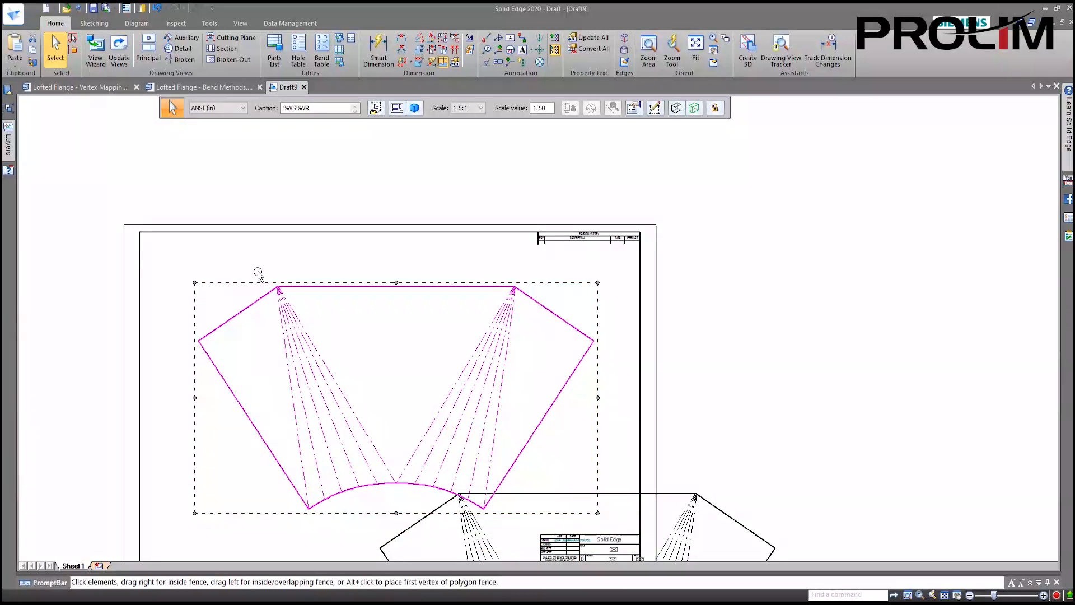
- Examine the updated flat pattern view, including its bend lines, arc edge and the rounded corner where the bend lines converge
left_click(282, 274)
left_click(316, 459)
scroll(291, 386, "up", 3)
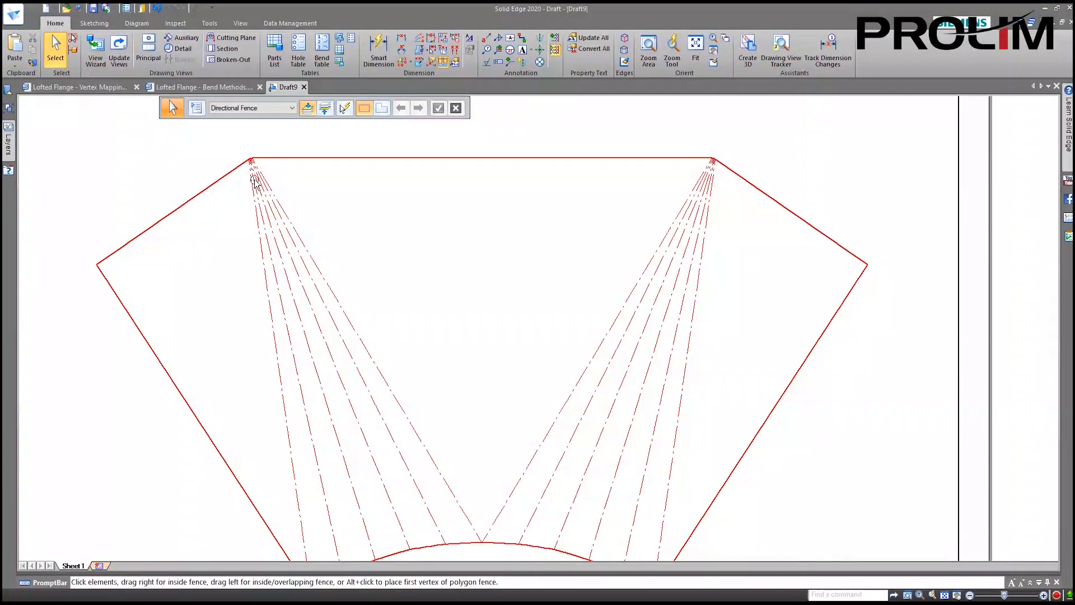
scroll(253, 187, "down", 2)
left_click(615, 164)
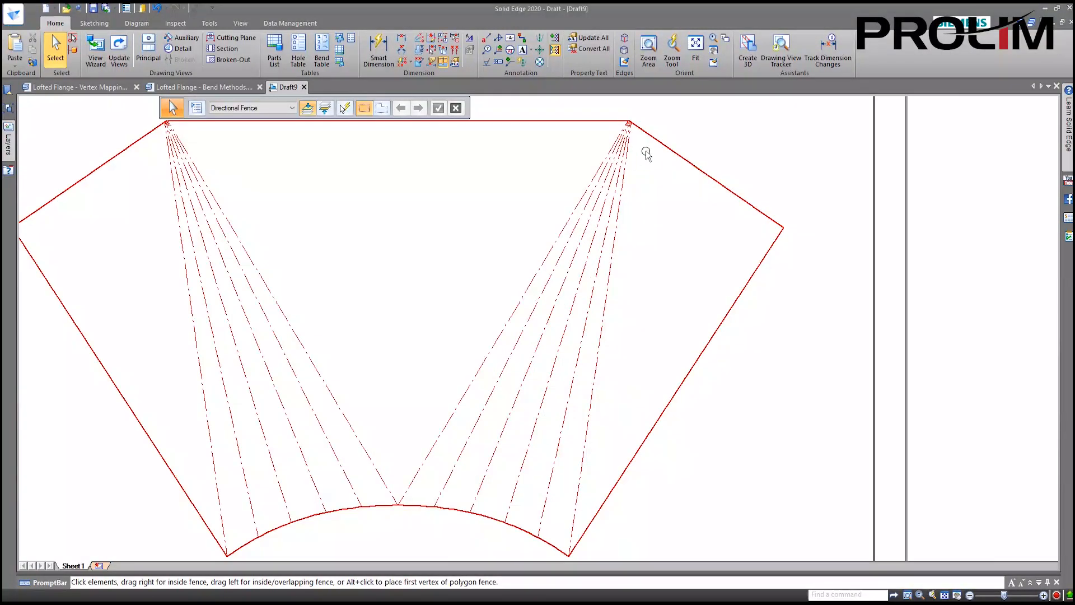
scroll(638, 144, "up", 3)
middle_click_drag(642, 140, 628, 299)
scroll(616, 245, "up", 2)
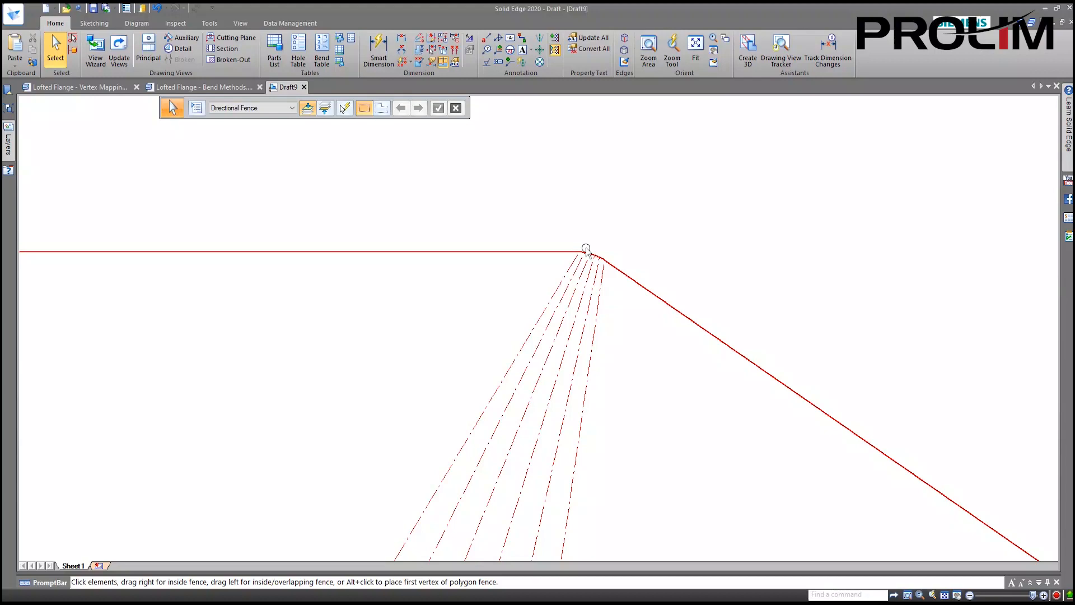
scroll(589, 253, "down", 4)
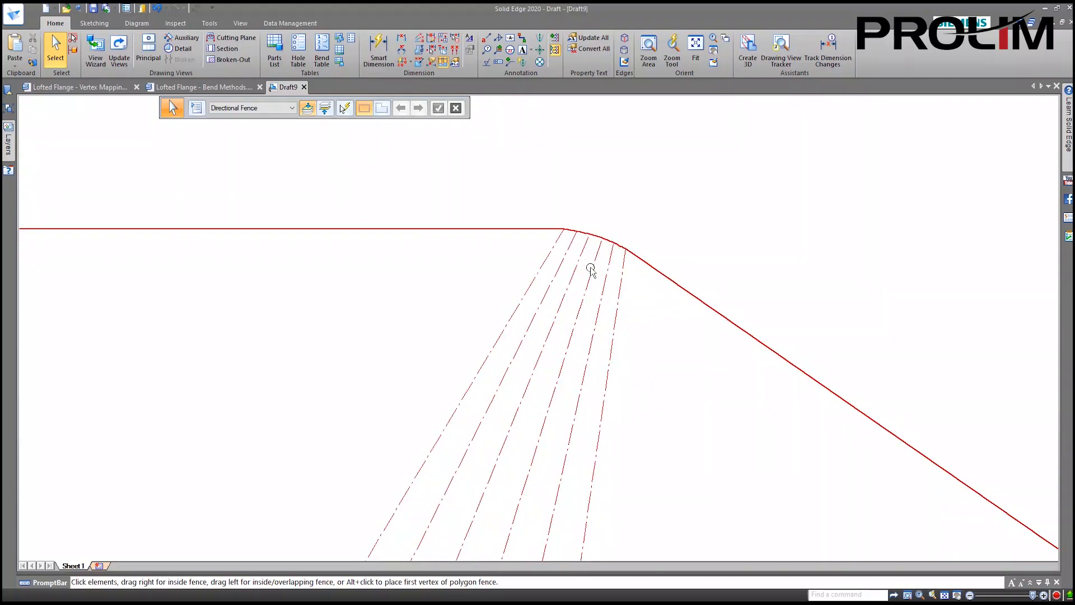
scroll(593, 267, "down", 3)
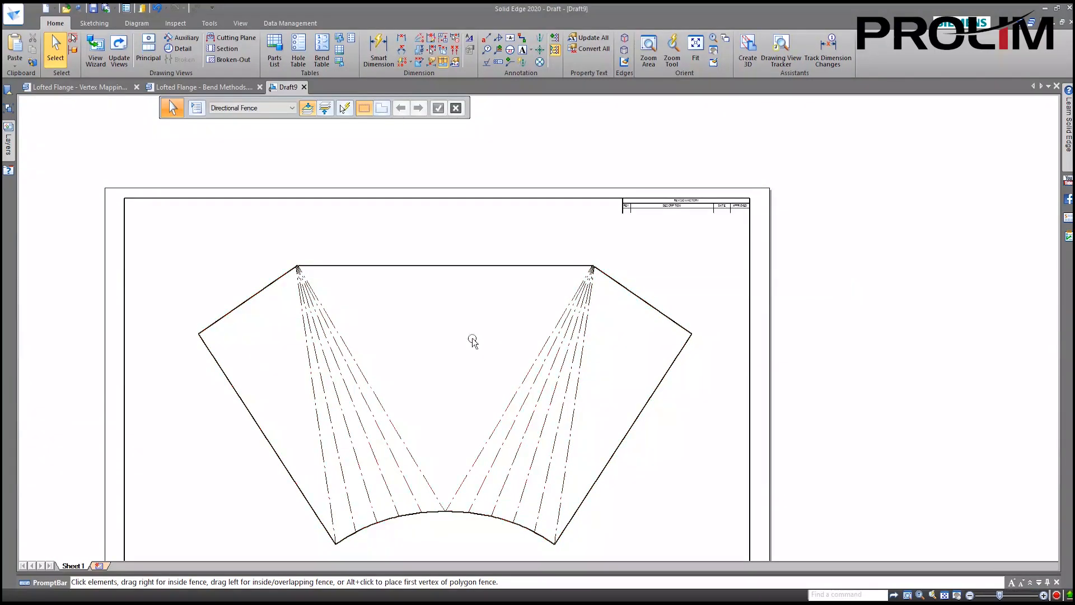
scroll(465, 336, "up", 3)
middle_click_drag(482, 297, 489, 257)
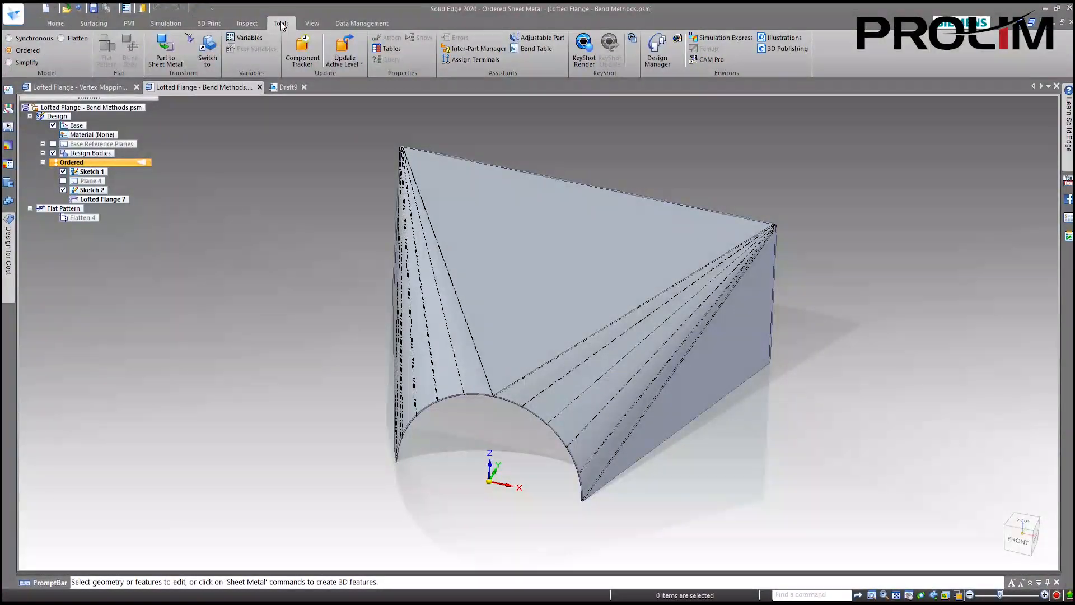
- Open the bend table for the lofted flange model and exclude the lofted flange bend lines from it
left_click(536, 49)
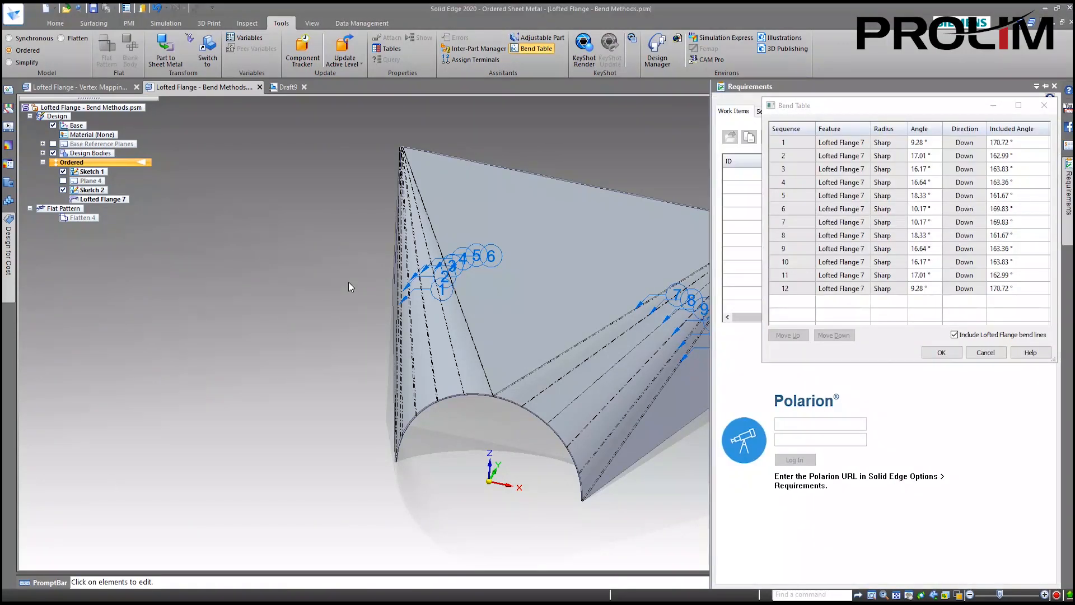
left_click(1052, 86)
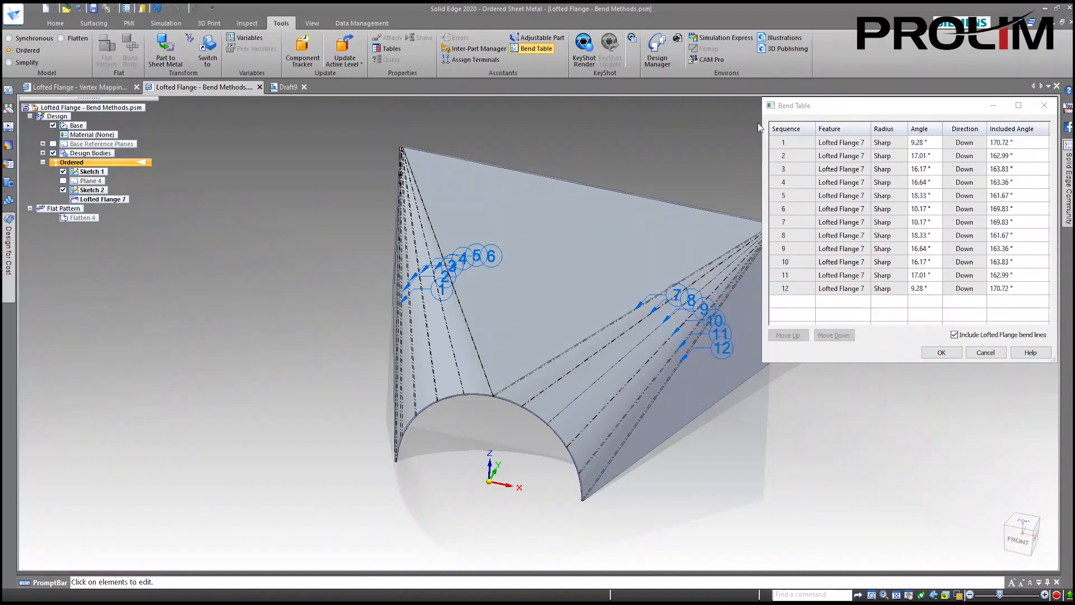
left_click(918, 262)
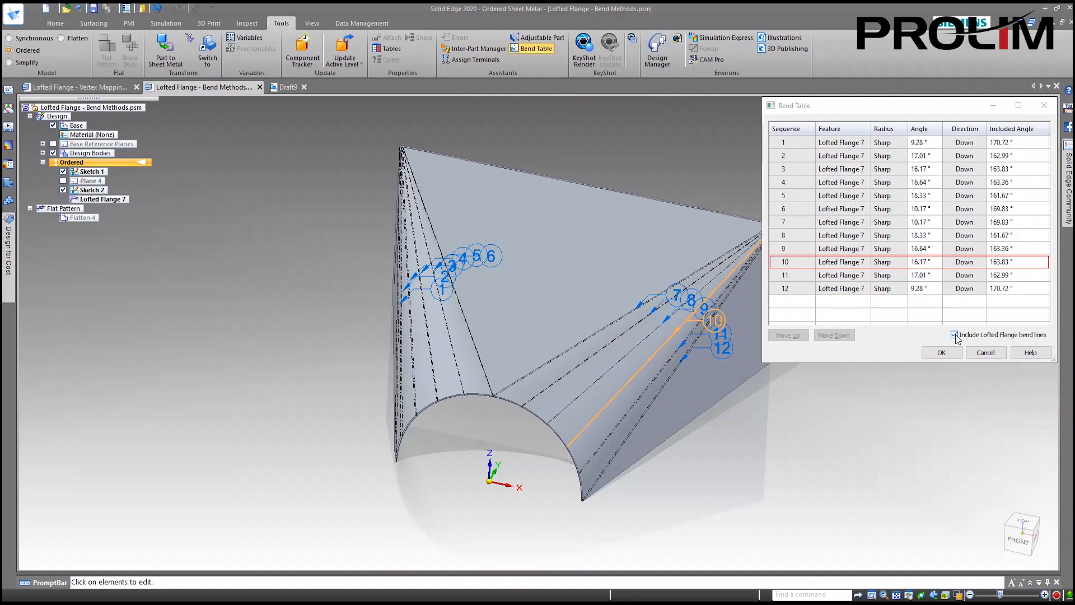
left_click(954, 335)
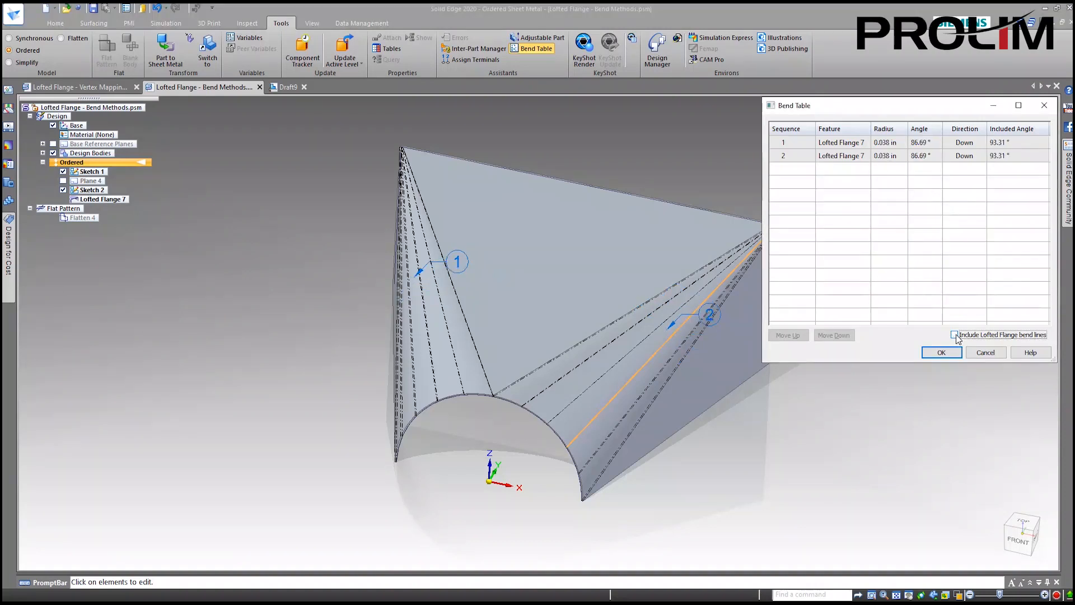
mouse_move(318, 246)
middle_mouse_down()
mouse_move(297, 228)
mouse_move(307, 253)
middle_mouse_up()
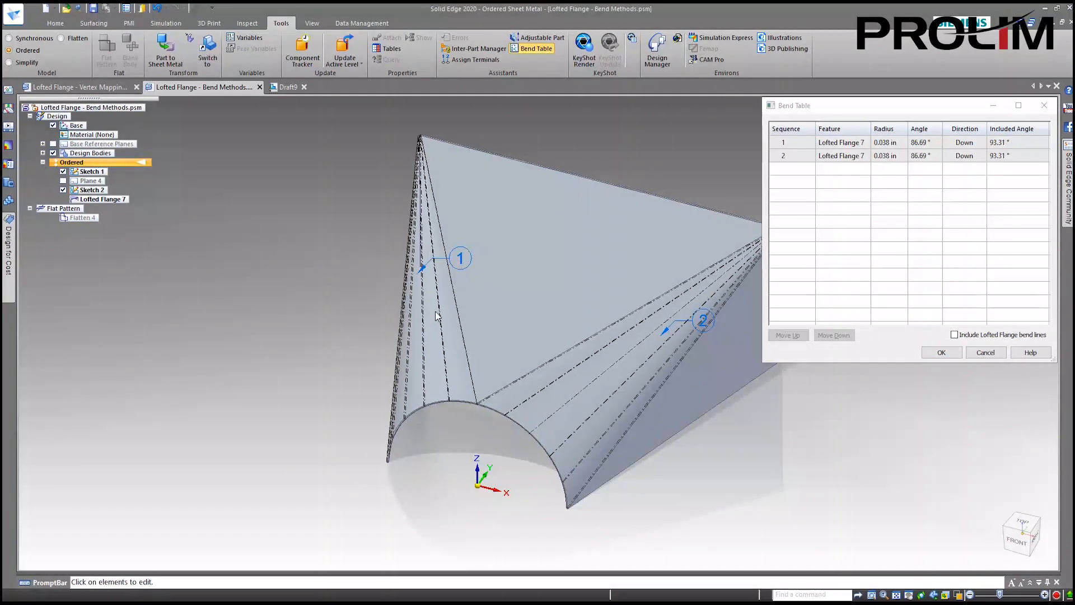
- Highlight bends 1 and 2 of the bend table on the model and examine their radius and angle values
left_click(806, 142)
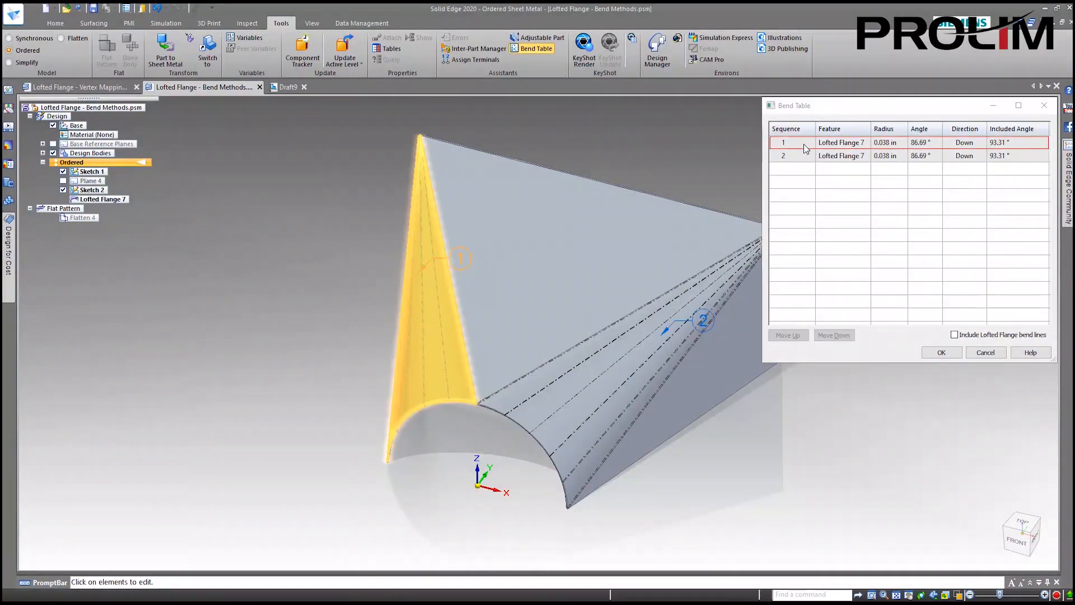
left_click(804, 162)
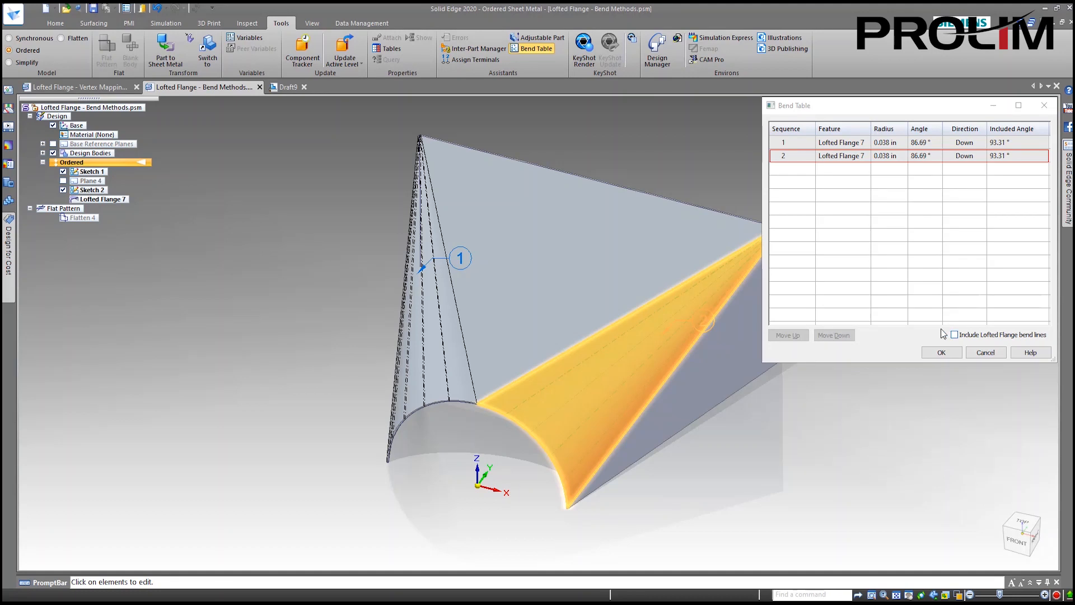
left_click(787, 144)
left_click(792, 158)
left_click(922, 144)
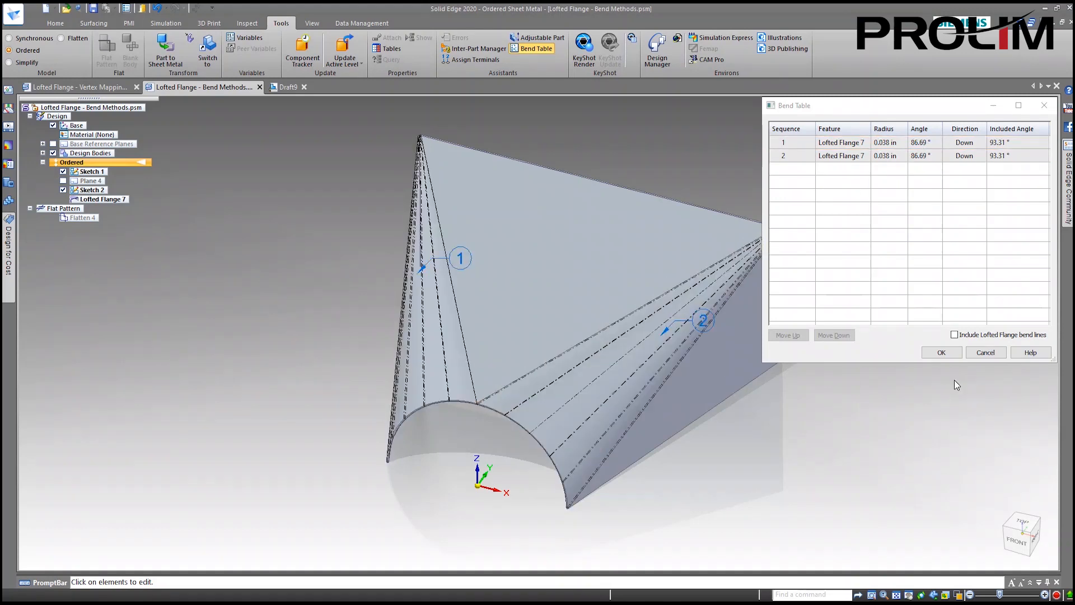
- Include the lofted flange bend lines again, check bend 3 on the model, and cancel the bend table
left_click(954, 334)
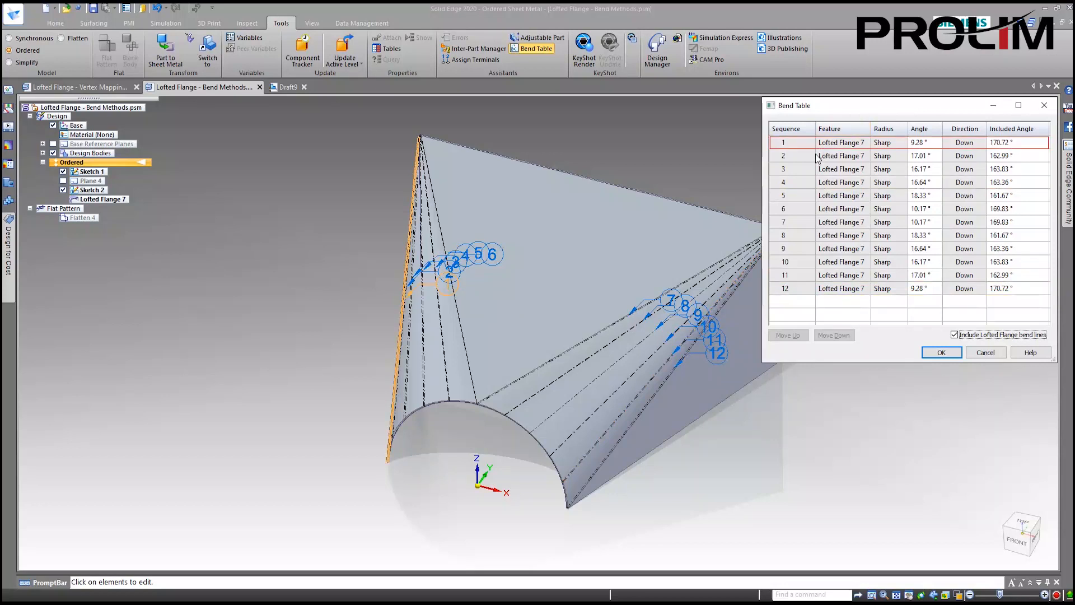
left_click(796, 167)
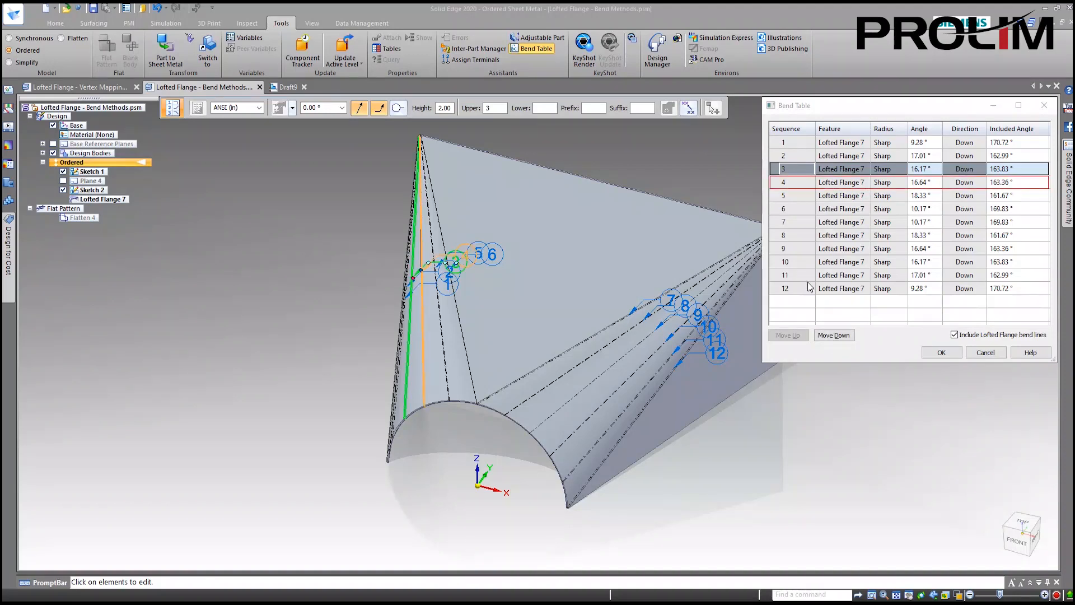
left_click(986, 353)
left_click(986, 353)
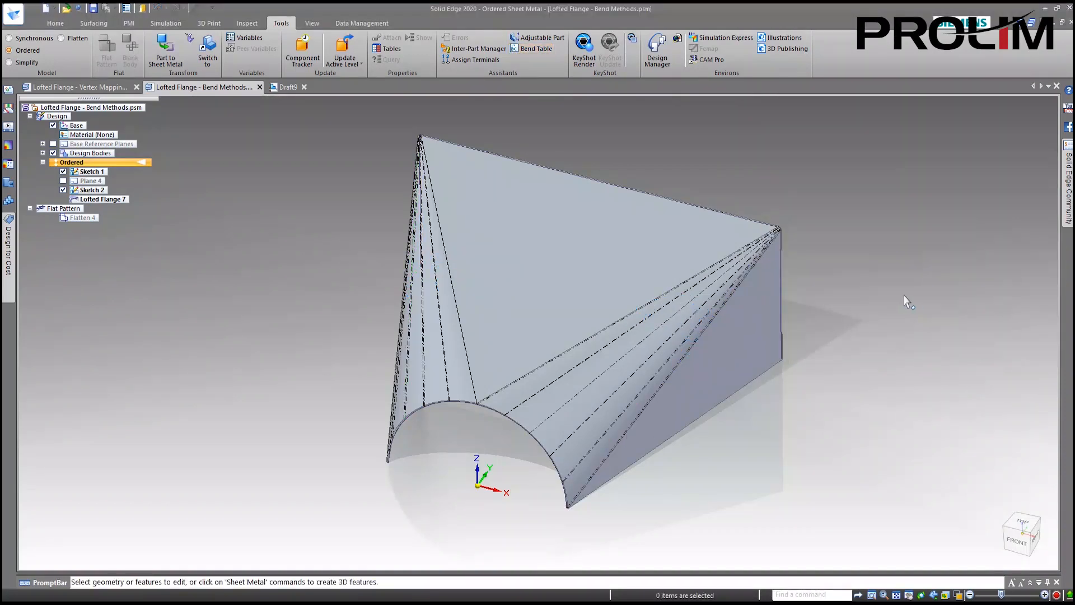
- Return to the Draft9 drawing, update its views and shift the flat pattern view to free space for a bend table
left_click(289, 88)
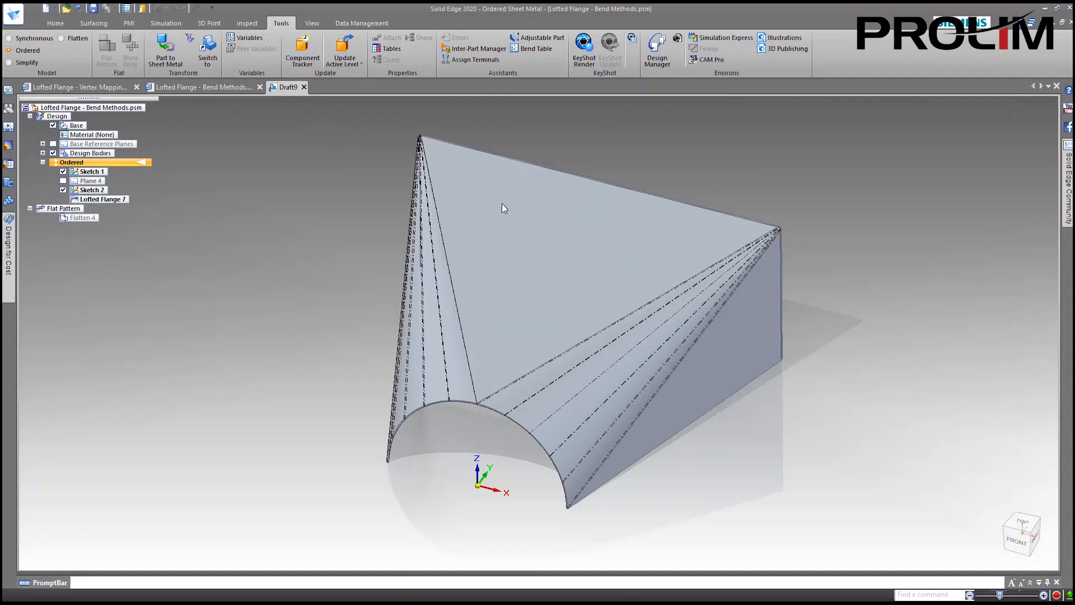
left_click(120, 48)
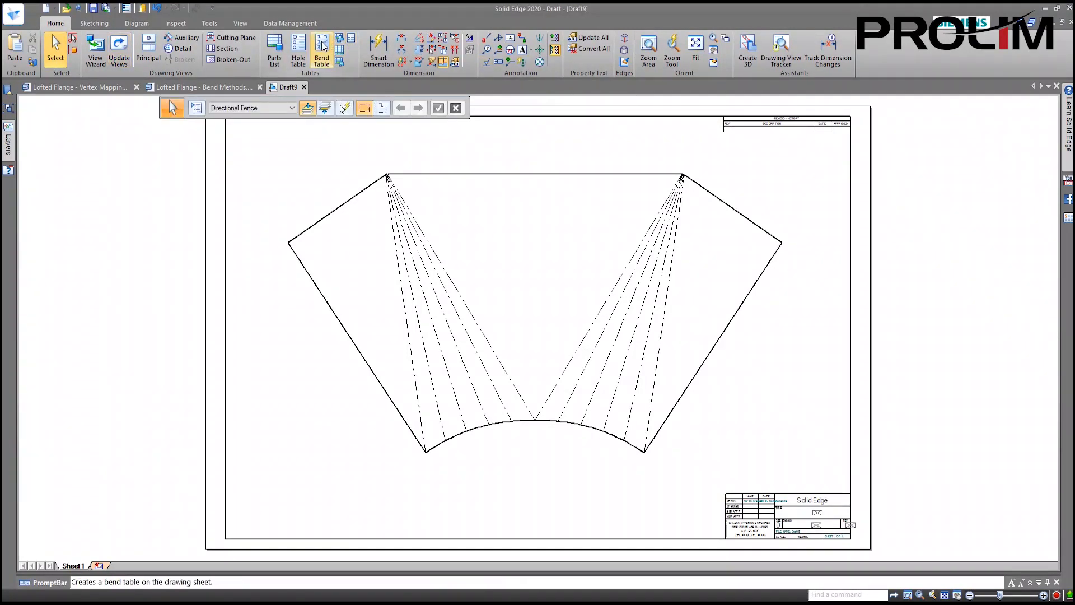
left_click(505, 170)
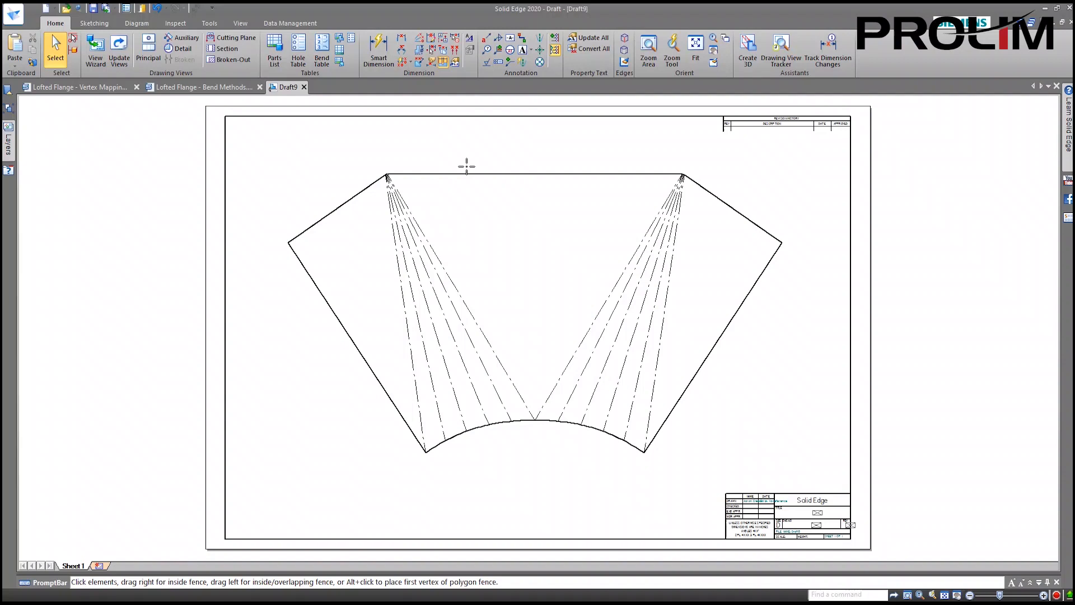
left_click_drag(431, 169, 453, 170)
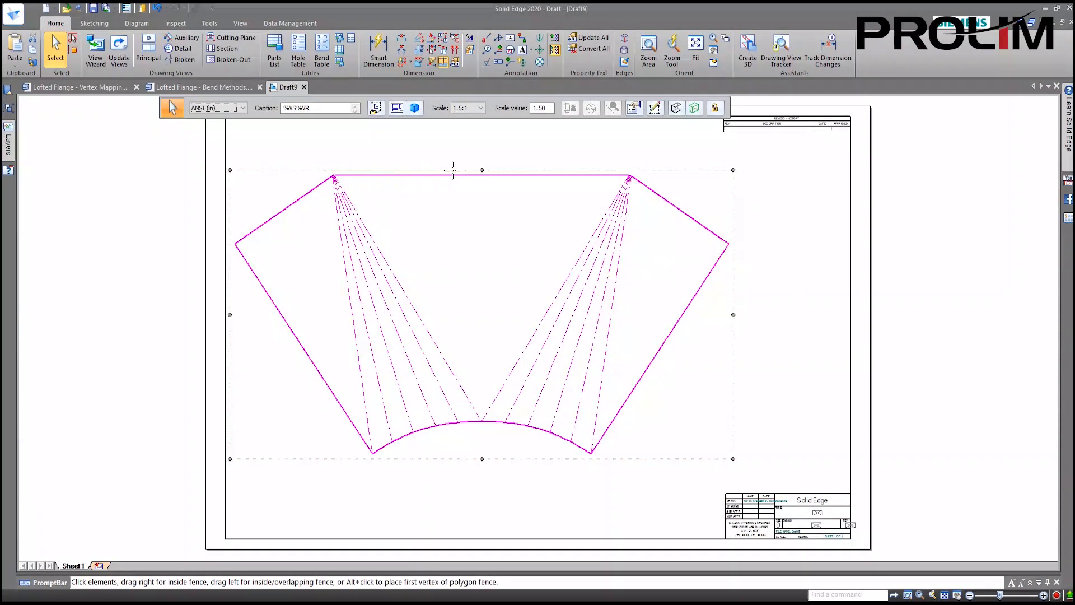
- Place a bend table for the flat pattern view directly above the title block
left_click(322, 51)
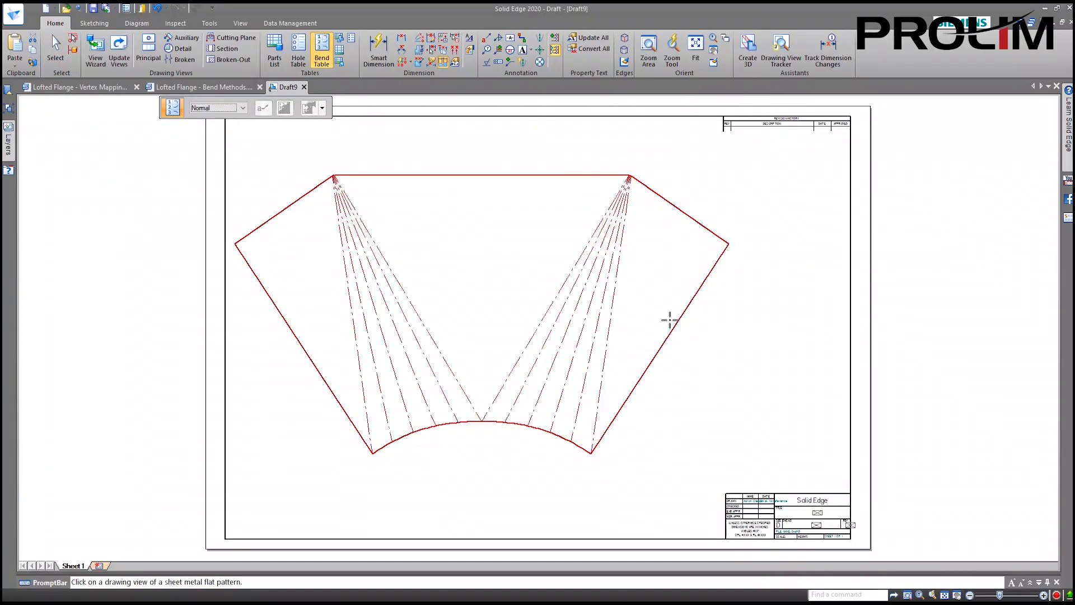
left_click(674, 319)
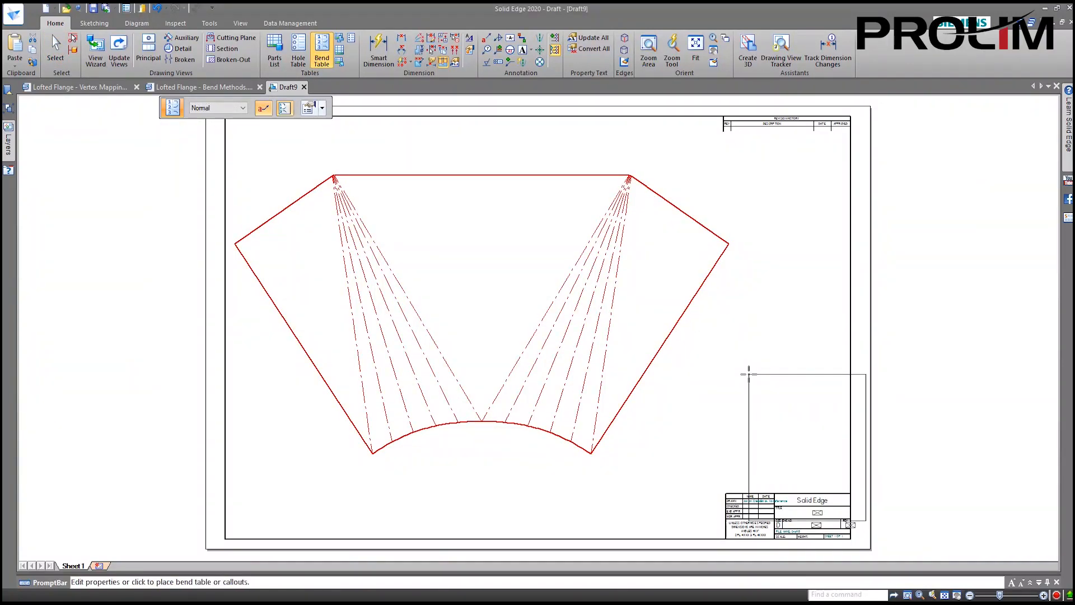
left_click(729, 344)
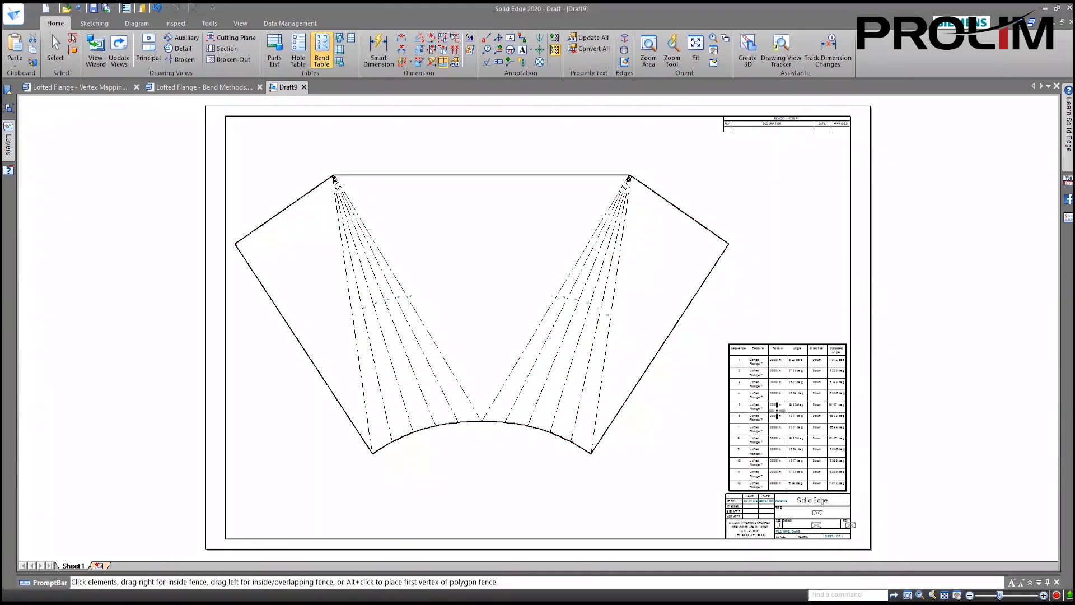
- Examine the rows of the placed bend table and the matching bend callouts on the flat pattern view
scroll(746, 365, "up", 2)
middle_click_drag(746, 365, 607, 216)
scroll(686, 302, "up", 2)
scroll(701, 318, "down", 2)
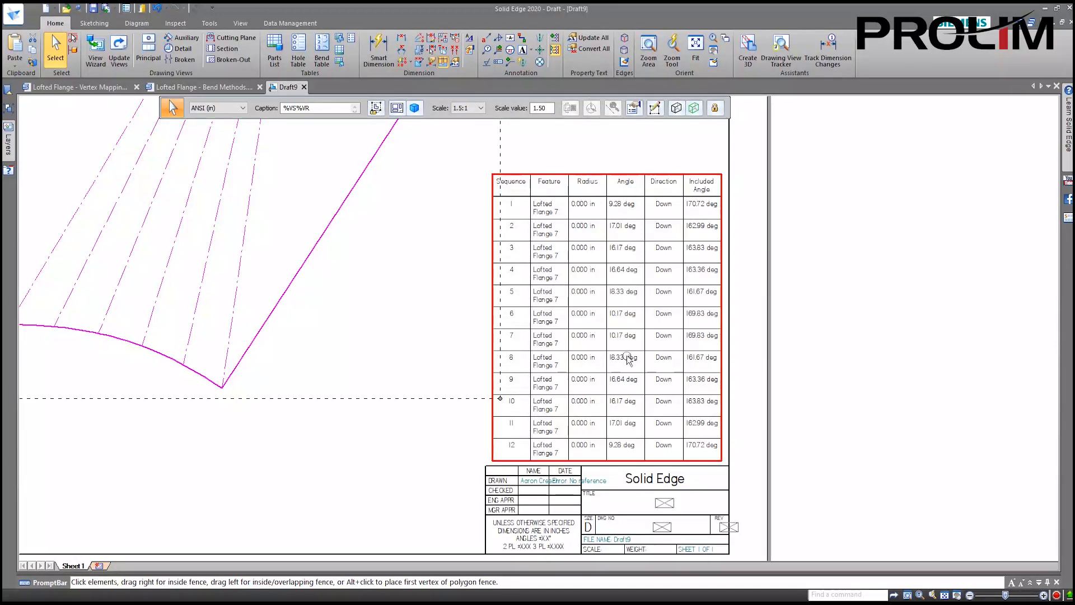
scroll(631, 189, "down", 5)
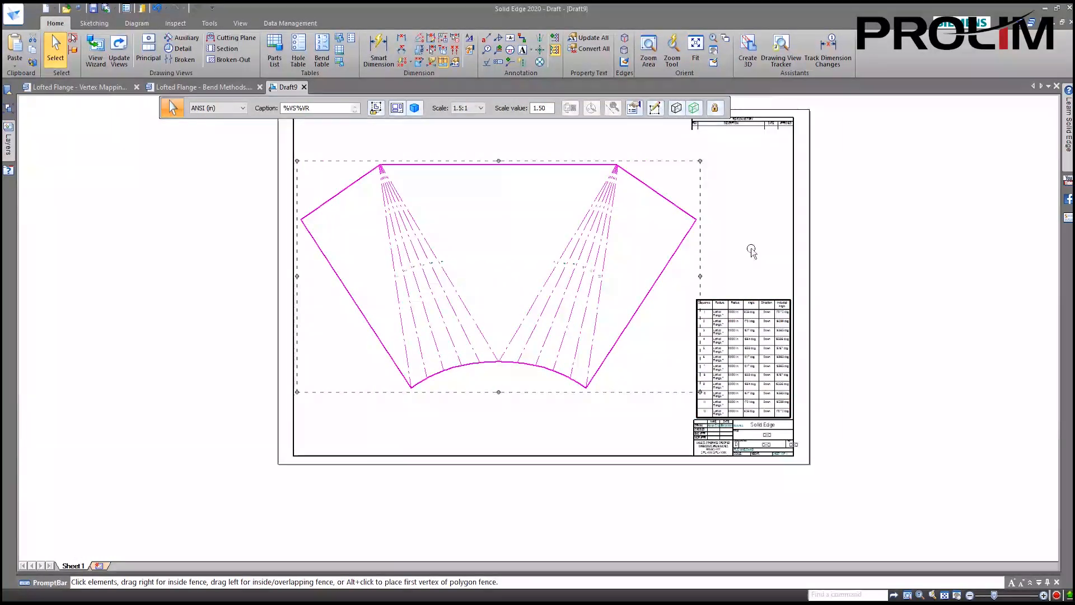
middle_click_drag(752, 247, 733, 272)
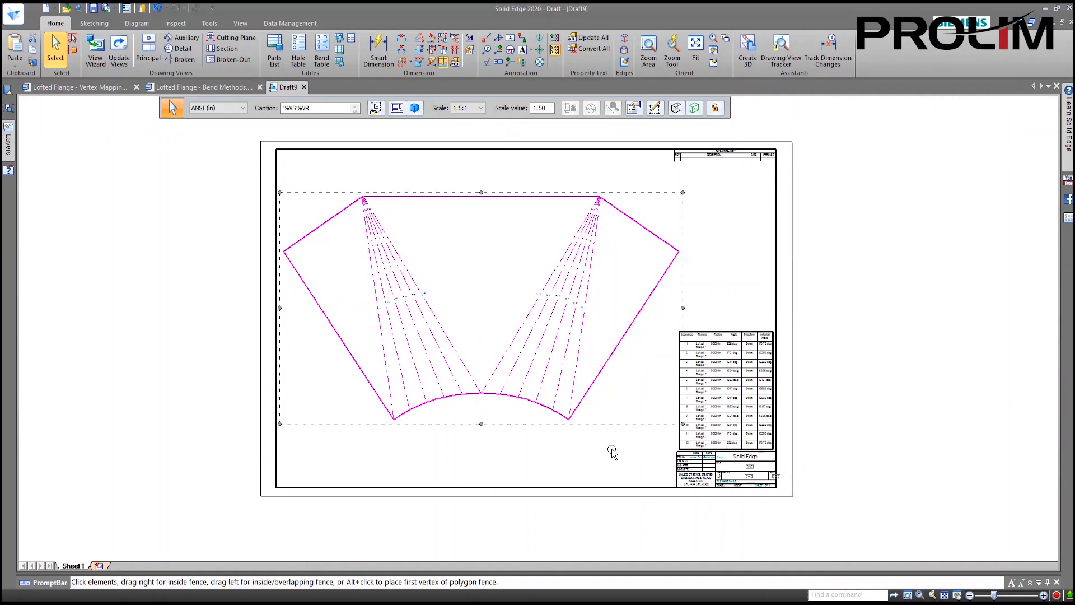
scroll(774, 398, "up", 3)
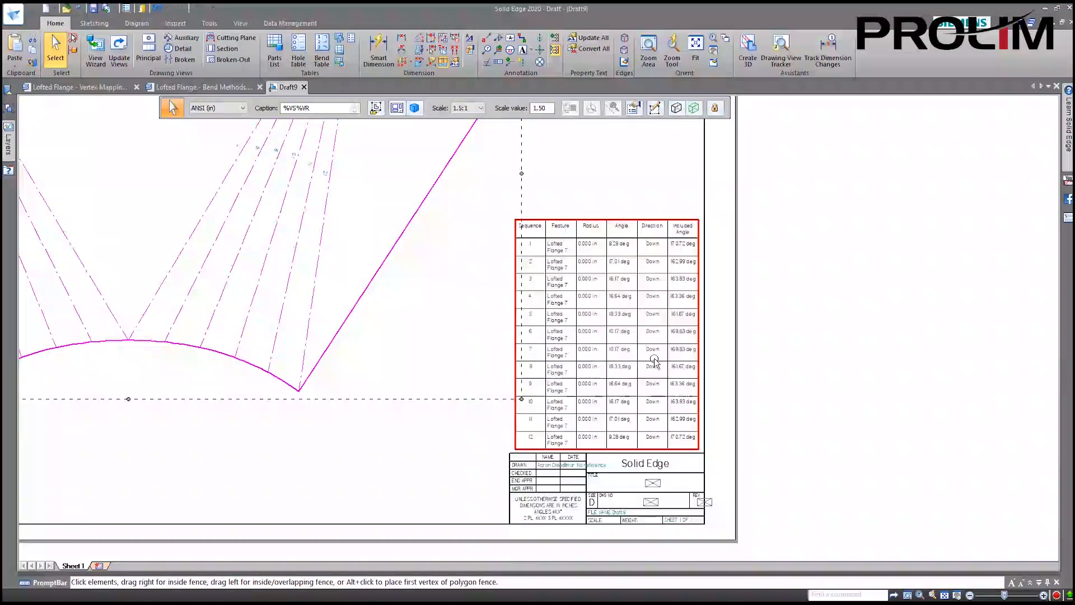
scroll(654, 362, "down", 5)
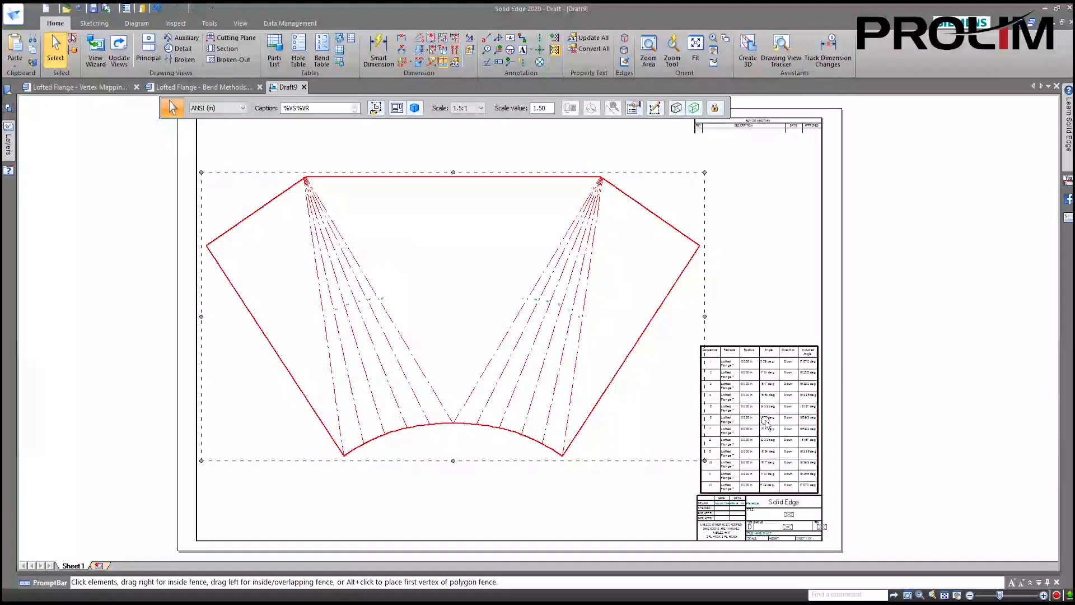
scroll(760, 418, "down", 2)
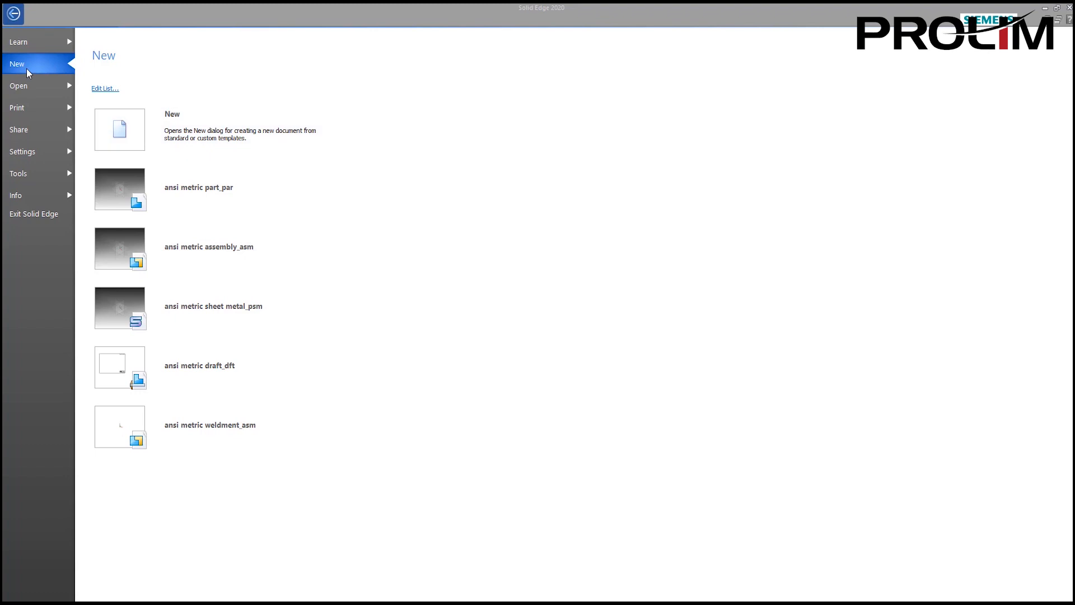
- Create a new ANSI metric sheet metal document and begin a contour flange profile on the front reference plane
left_click(119, 309)
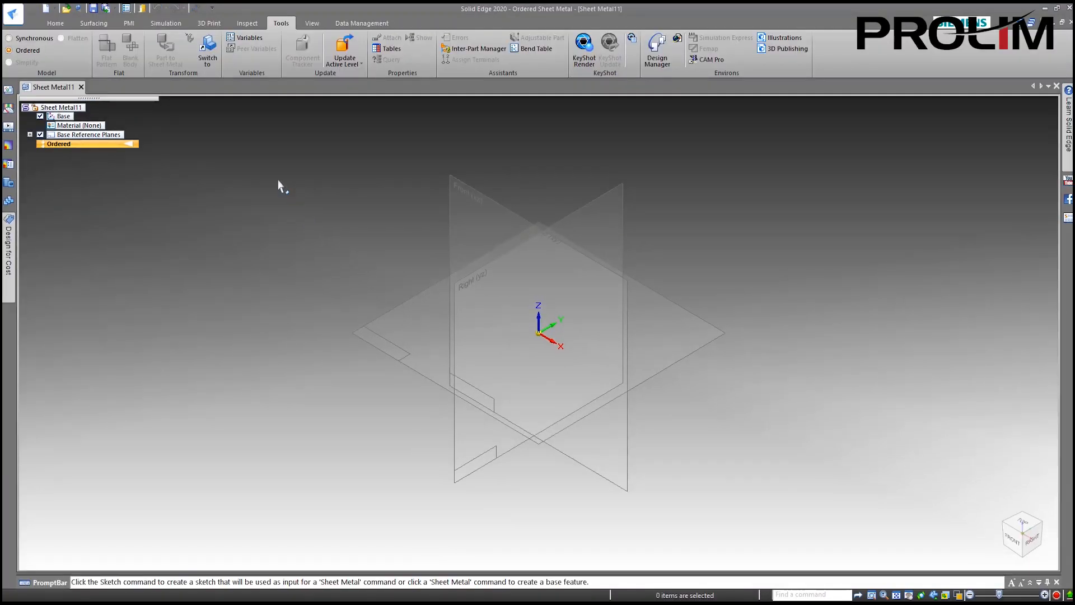
left_click(56, 23)
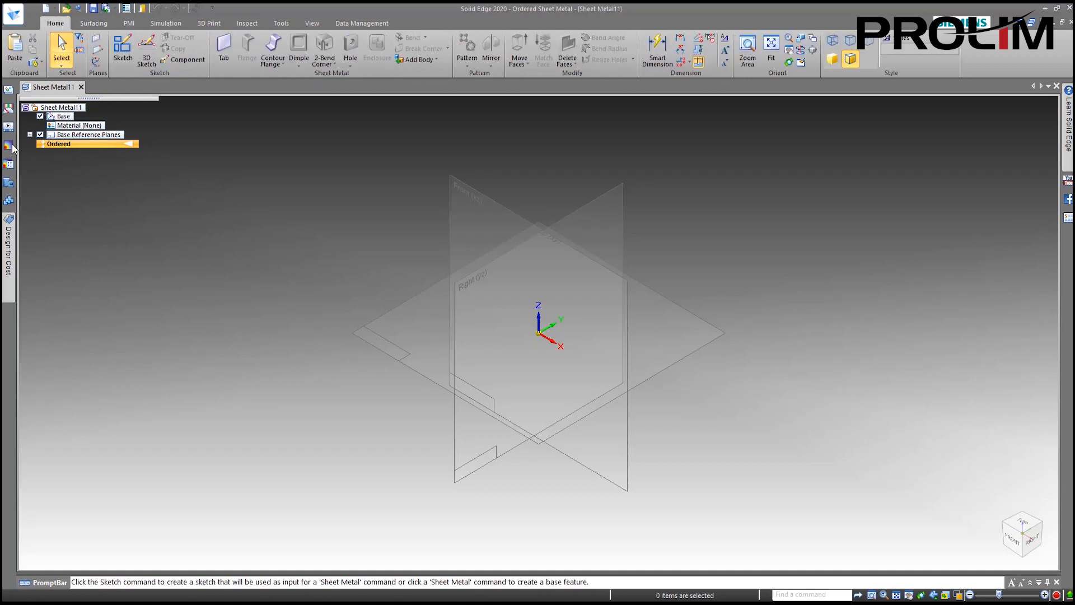
left_click(279, 65)
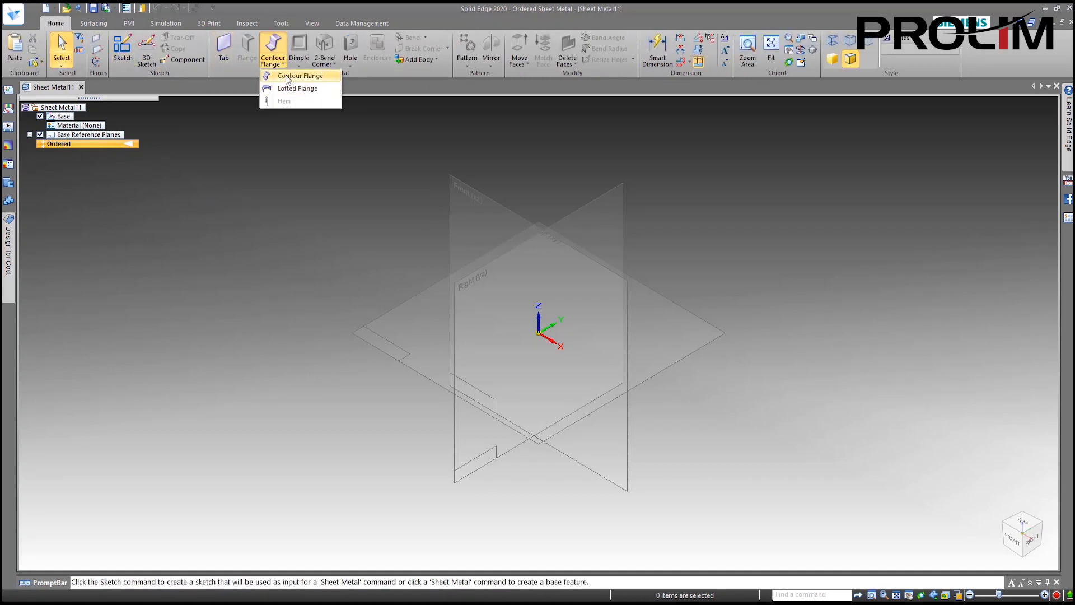
left_click(288, 76)
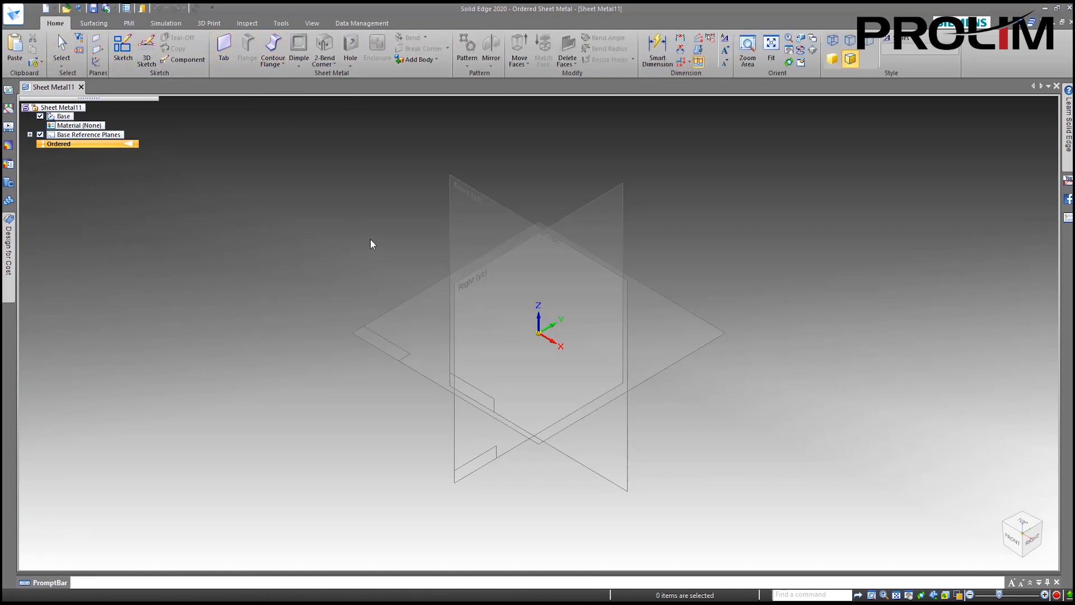
left_click(501, 211)
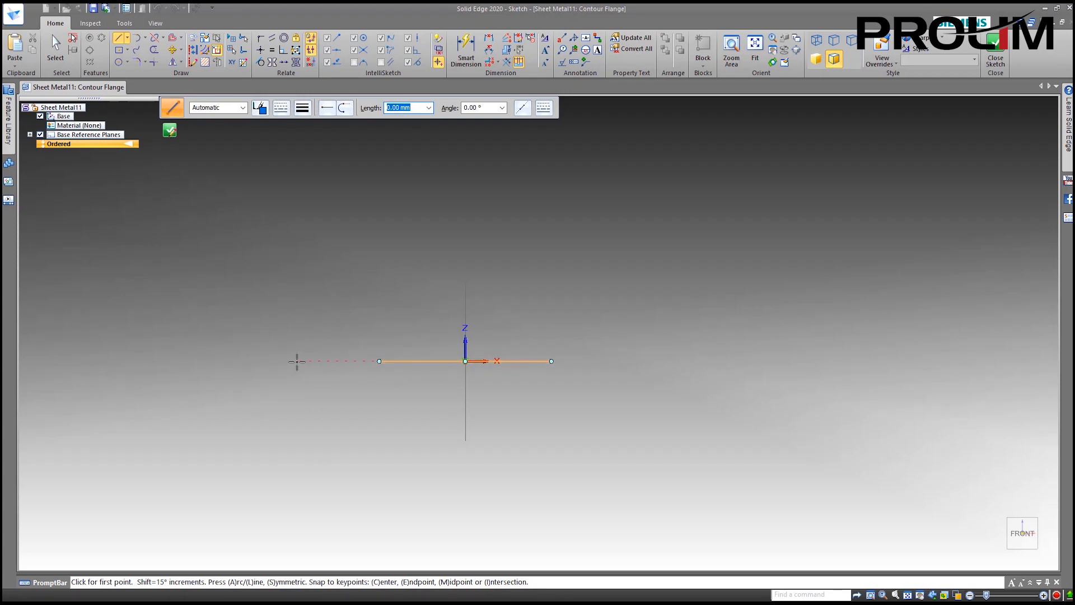
- Sketch an open hat-shaped profile with walls about 58 mm high and an outward foot about 37 mm long, and close the sketch
left_click(329, 361)
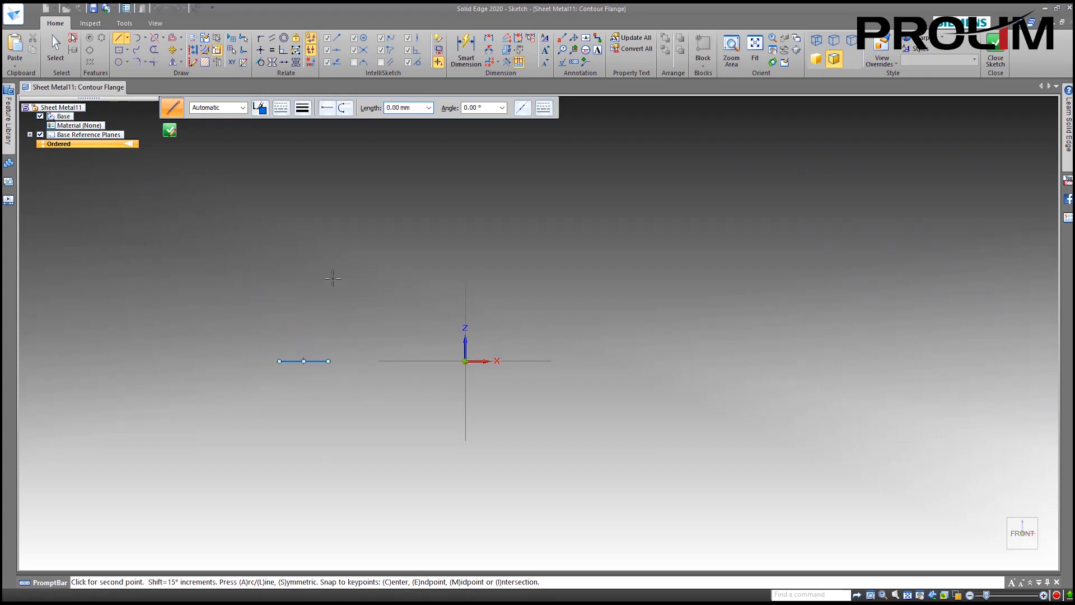
left_click(329, 275)
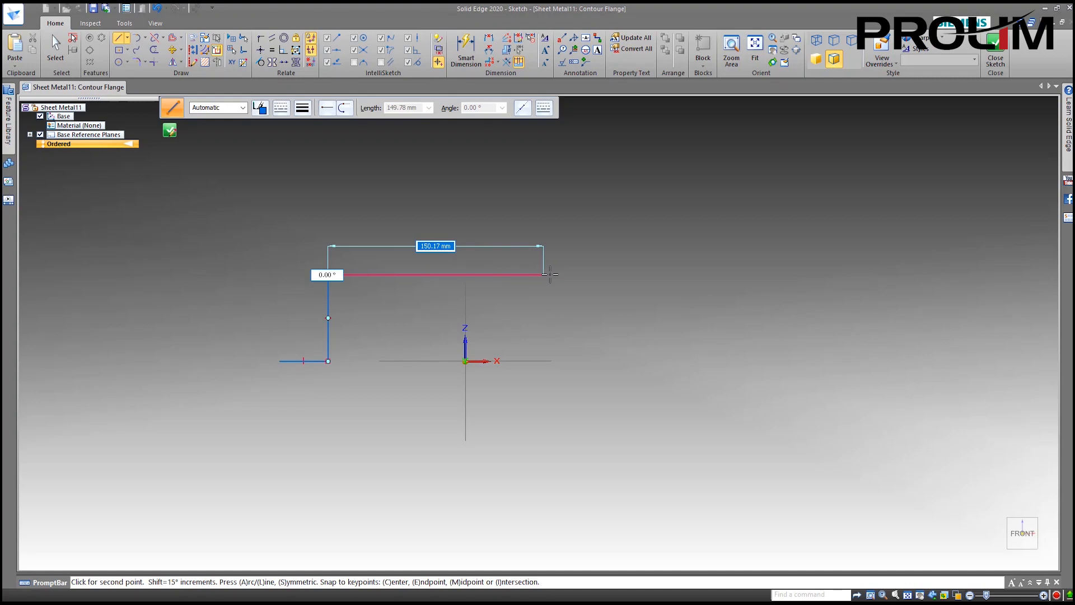
left_click(581, 274)
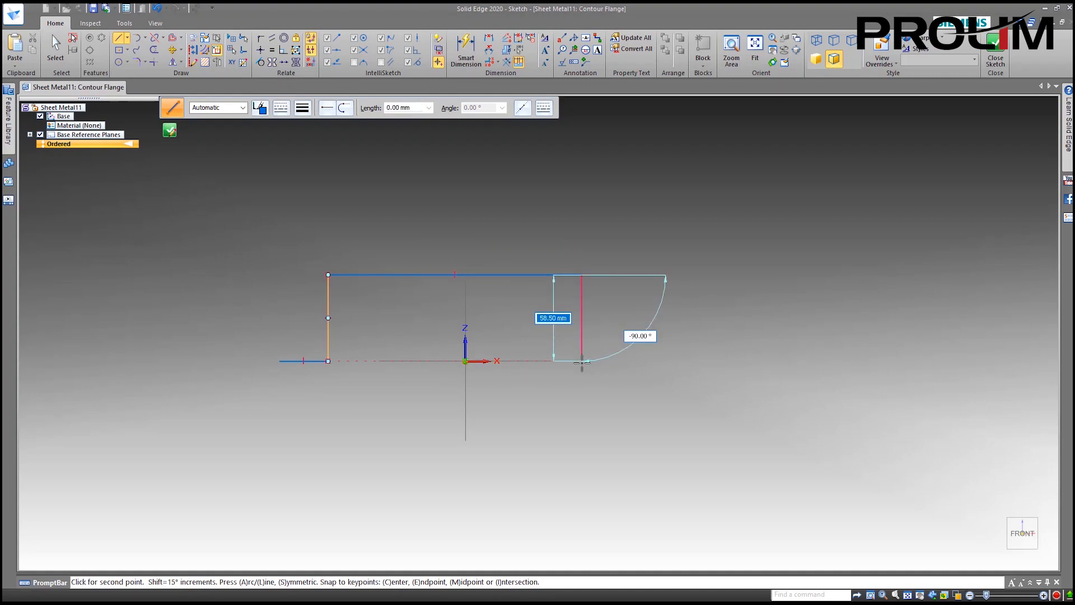
left_click(583, 361)
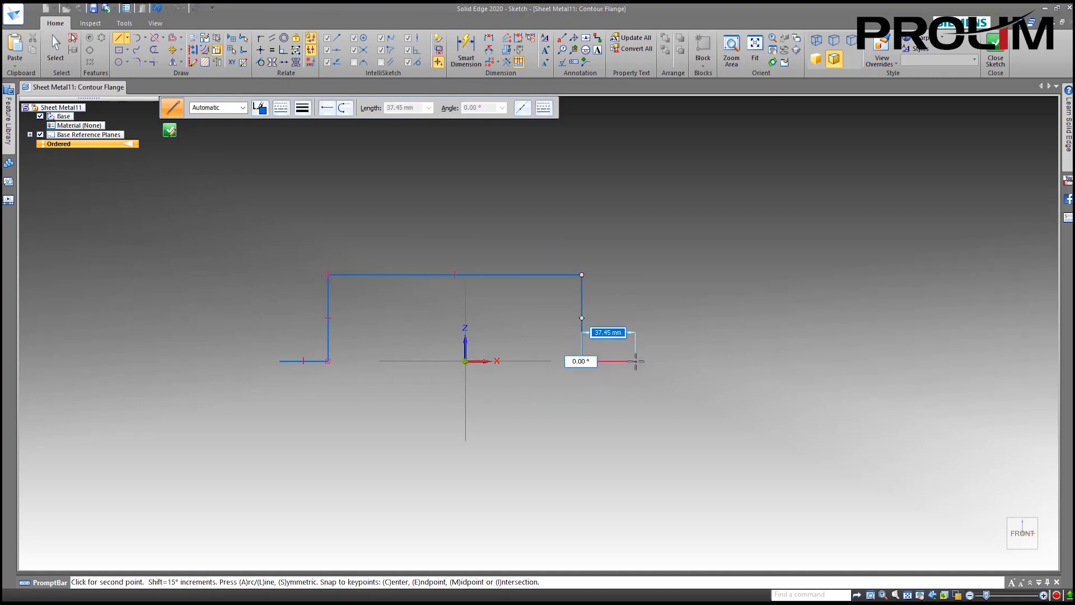
left_click(636, 361)
right_click(615, 259)
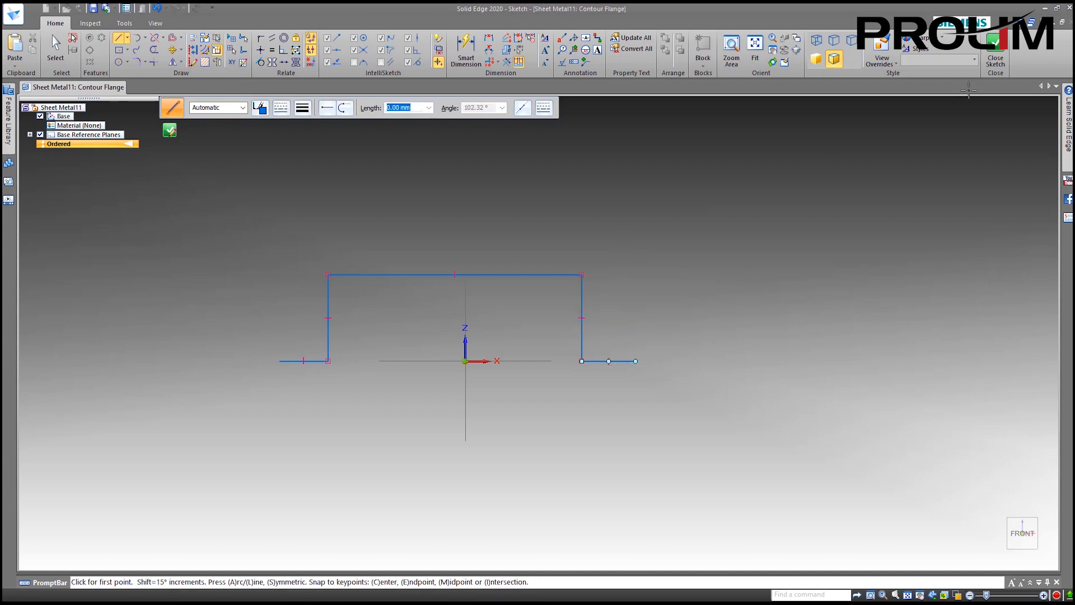
left_click(1002, 50)
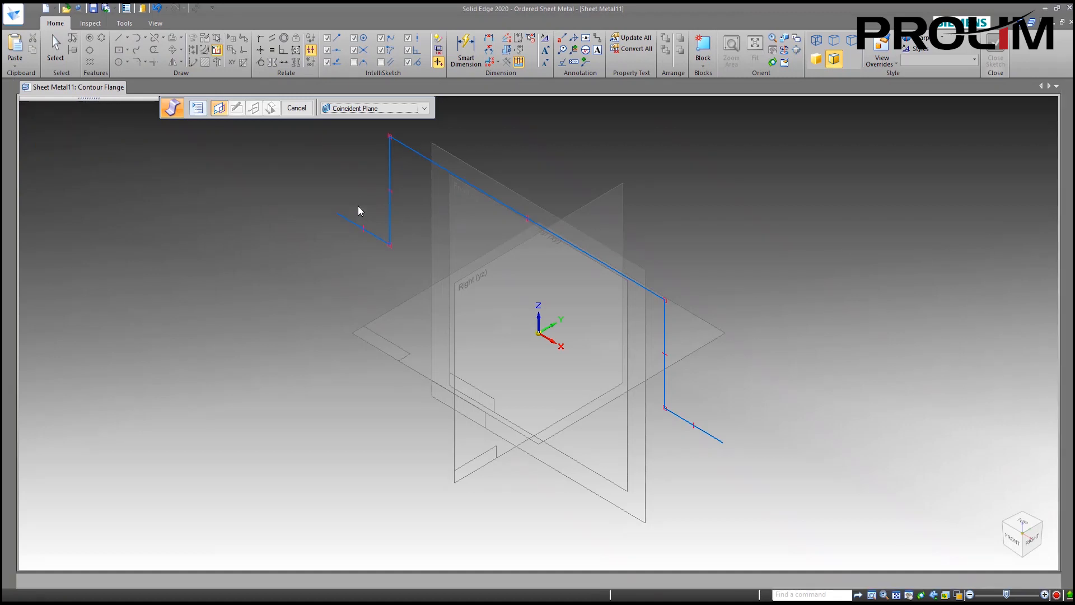
- Extend the contour flange 100 mm towards the back, finish it and hide the base reference planes
left_click(586, 143)
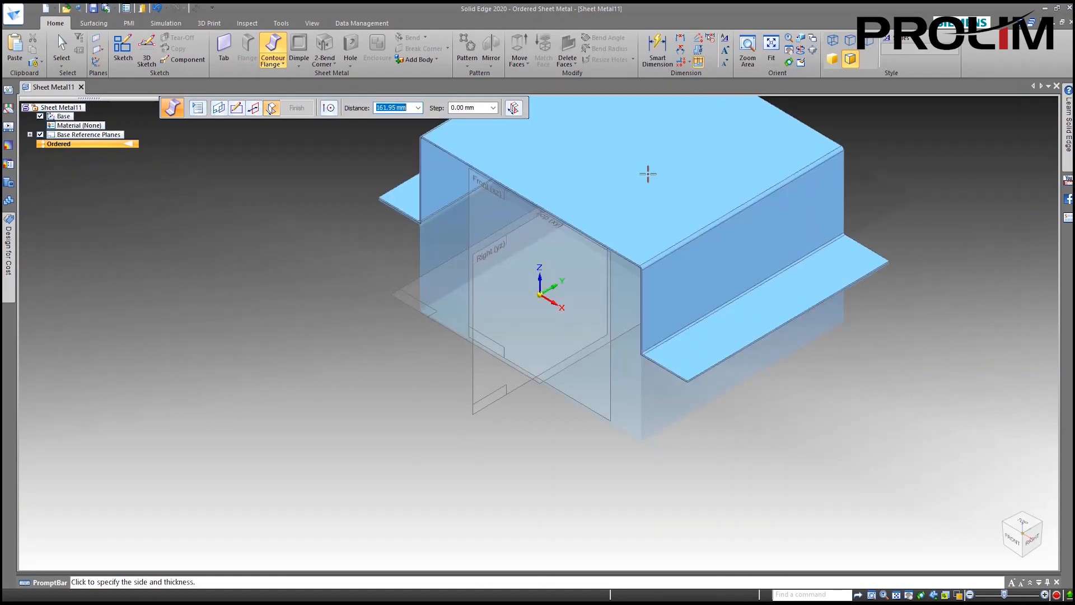
type("100")
key("Return")
left_click(624, 212)
left_click(296, 109)
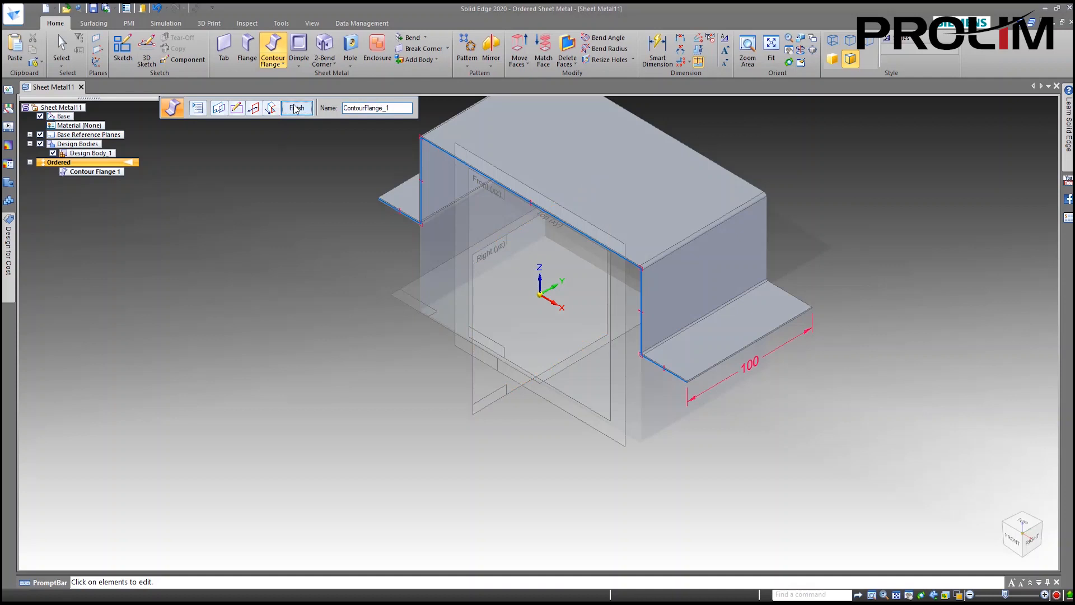
left_click(38, 135)
middle_click(275, 248)
middle_click(275, 247)
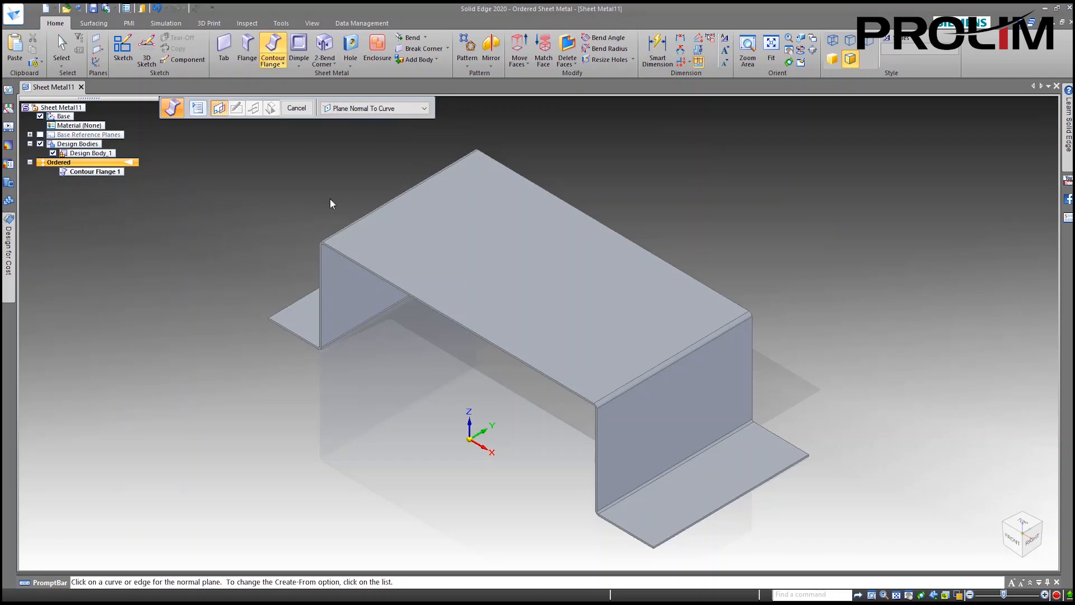
- Add a centred flange on the top face's front edge, pointing down to the level of the foot's lower bend corner
left_click(249, 68)
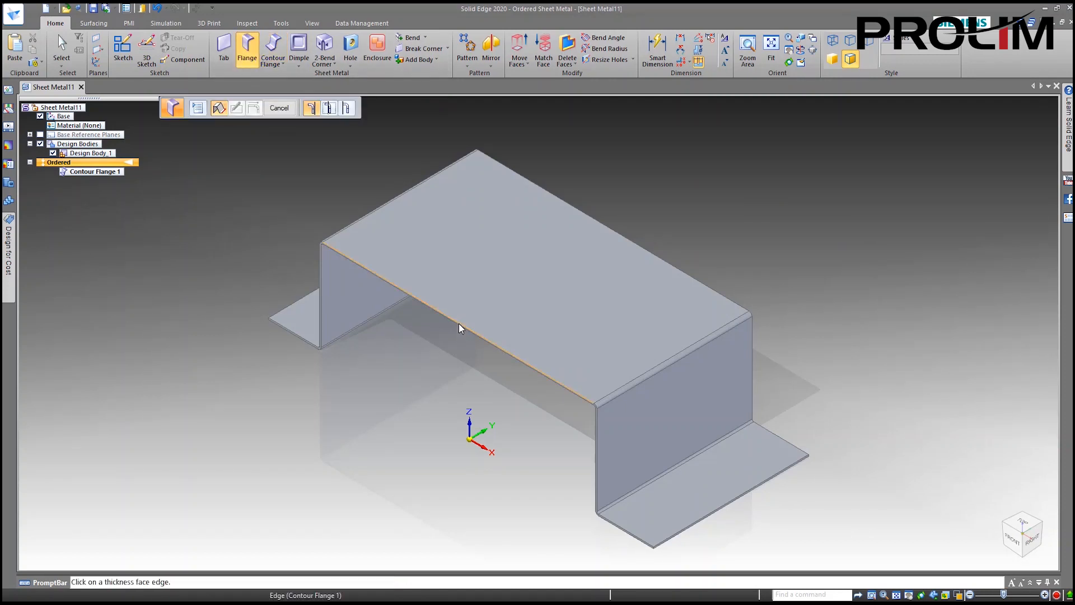
left_click(459, 327)
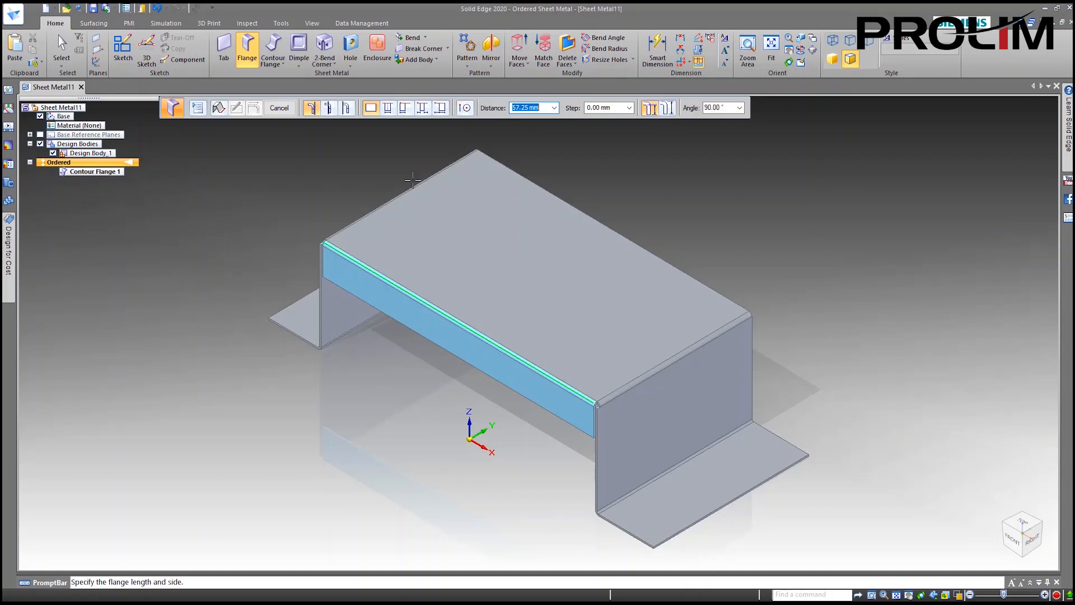
left_click(387, 109)
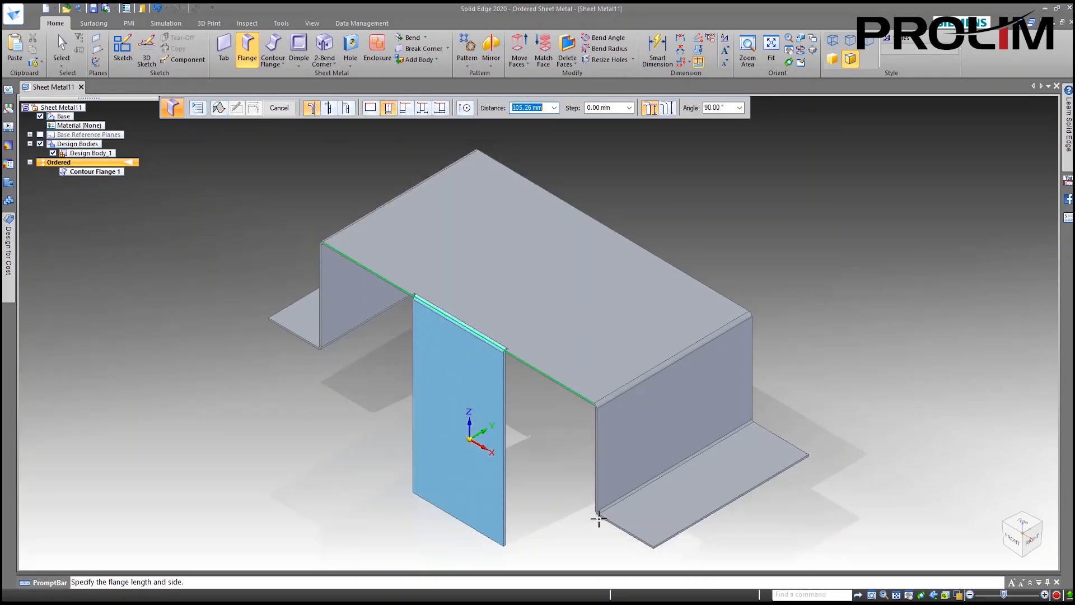
left_click(598, 516)
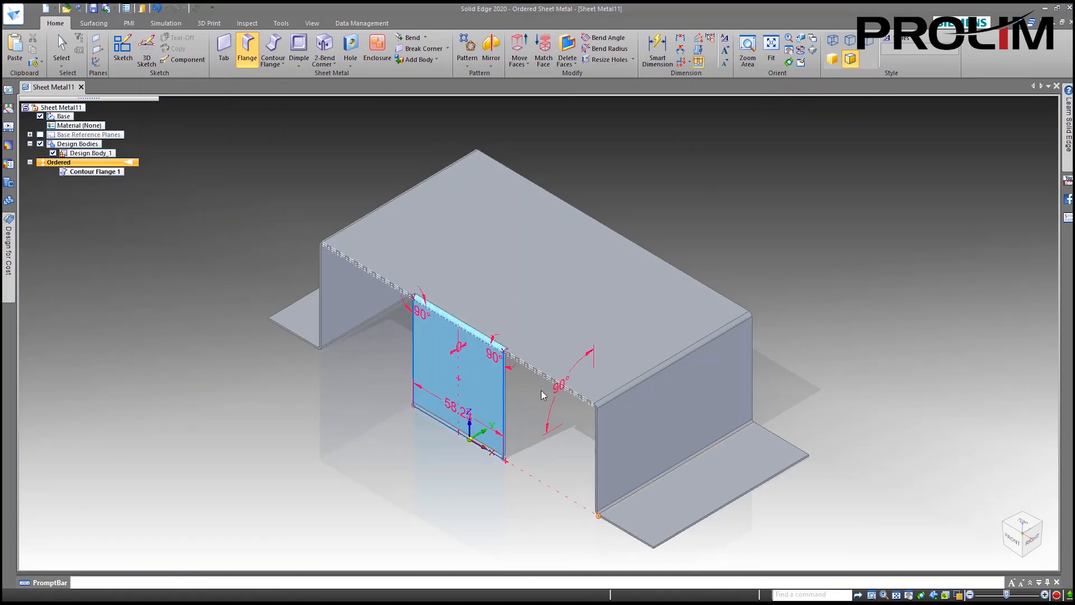
- Set the centred flange's width to 50 mm and its bend angle to 120°, and finish the flange
left_click(454, 412)
type("50")
key("Return")
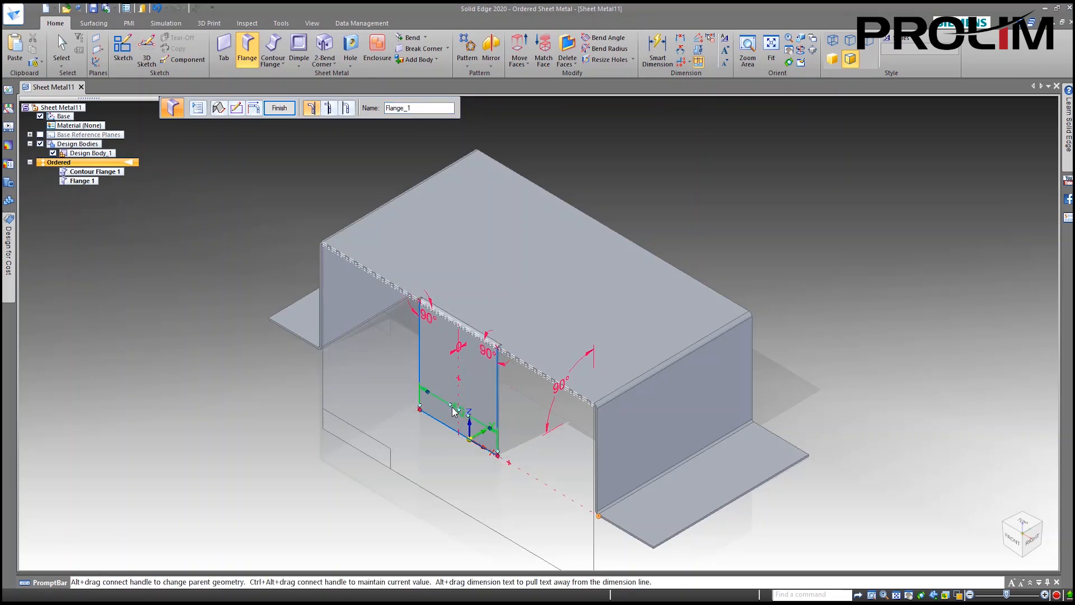
left_click(558, 389)
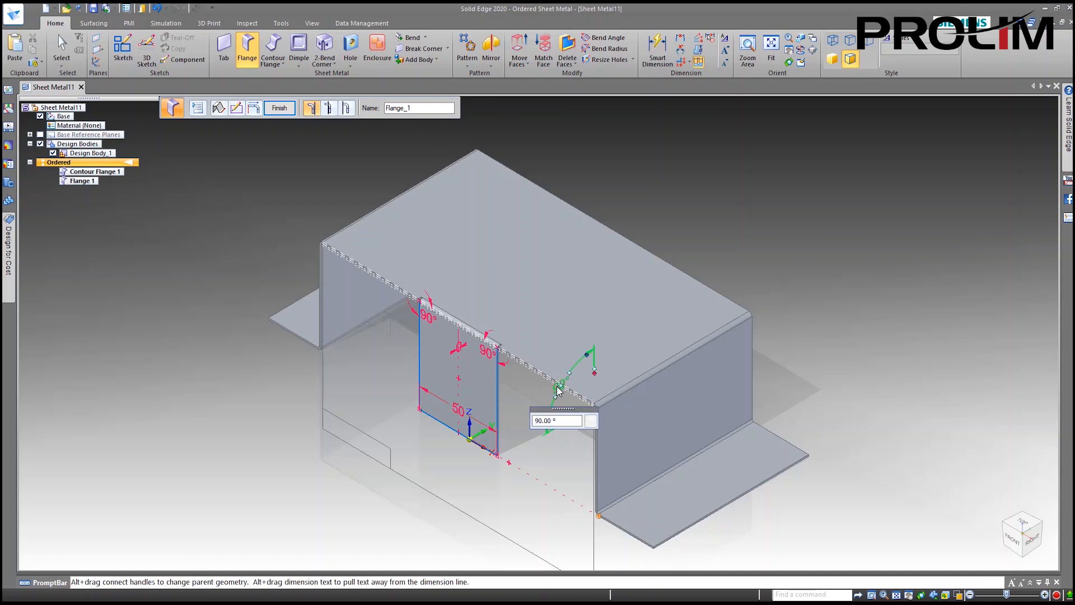
key("Return")
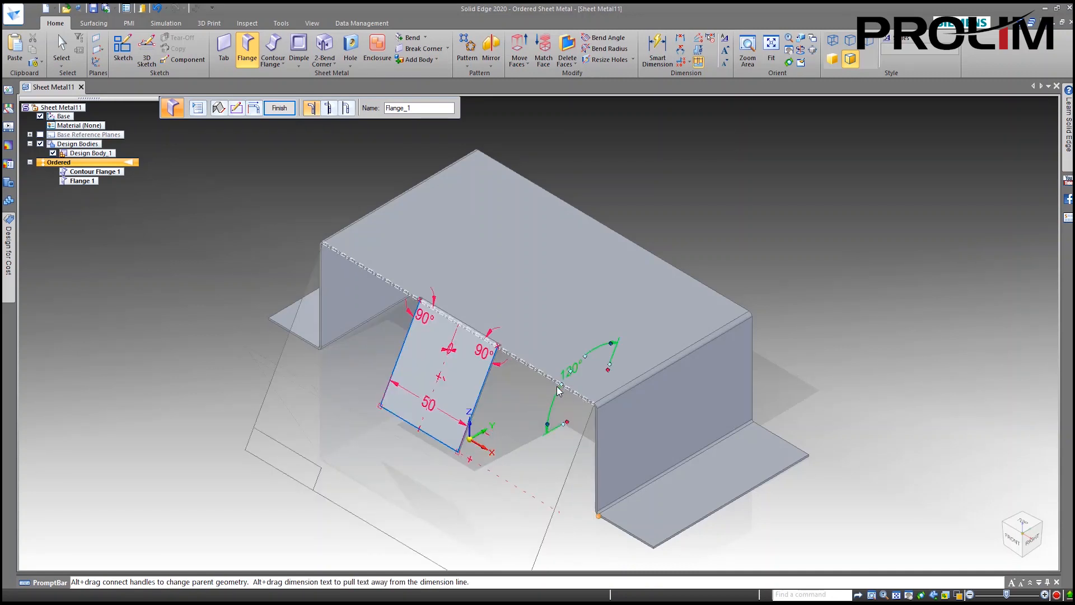
left_click(279, 108)
left_click(279, 114)
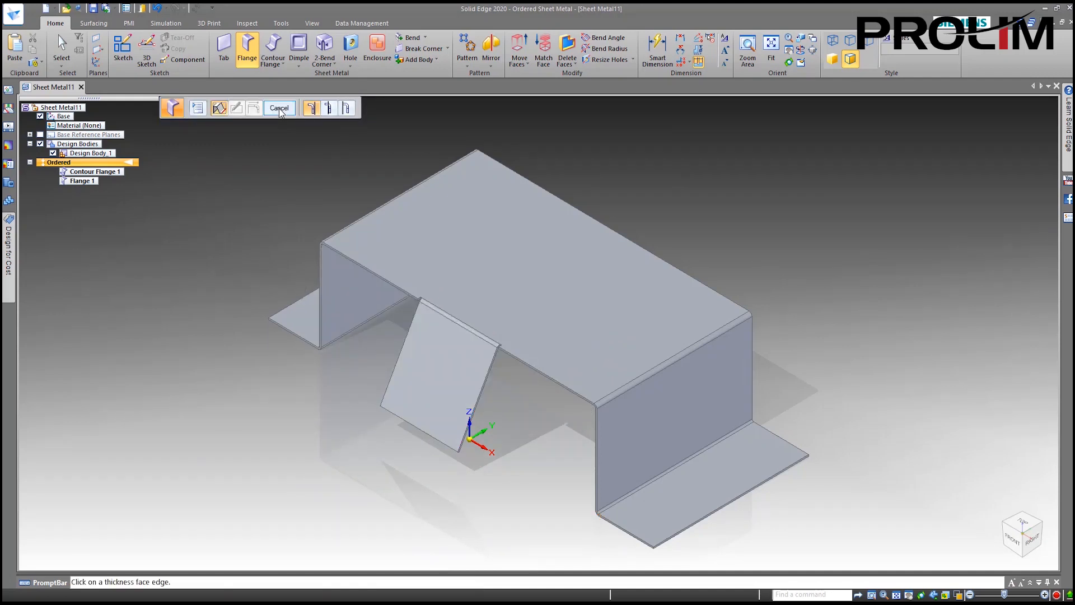
left_click(280, 110)
- Assign Steel as the material of the sheet metal part
middle_click_drag(562, 507, 545, 444)
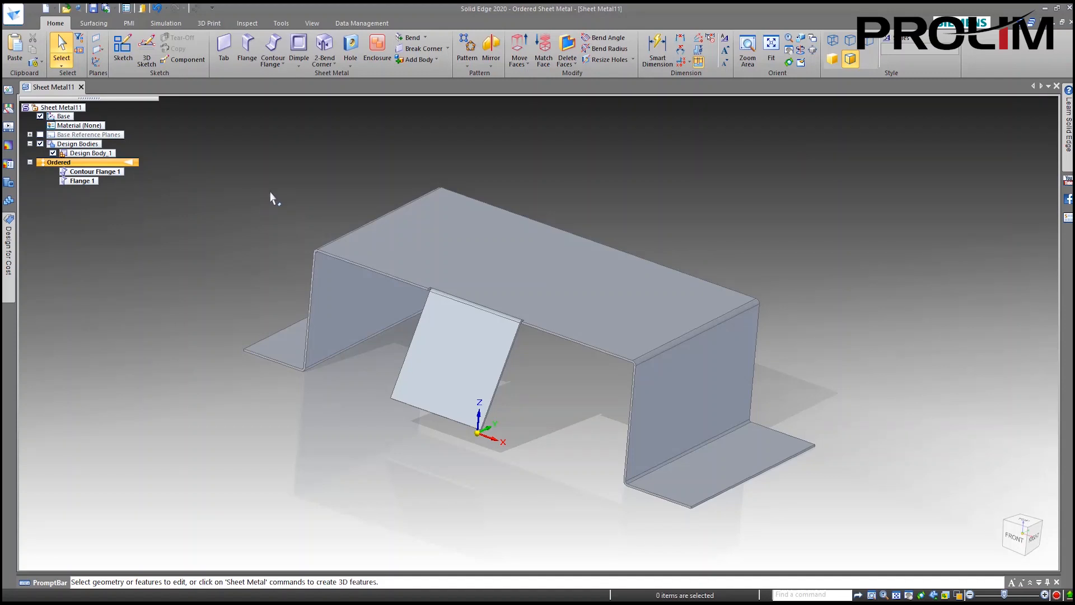
middle_click_drag(271, 193, 265, 191)
right_click(53, 115)
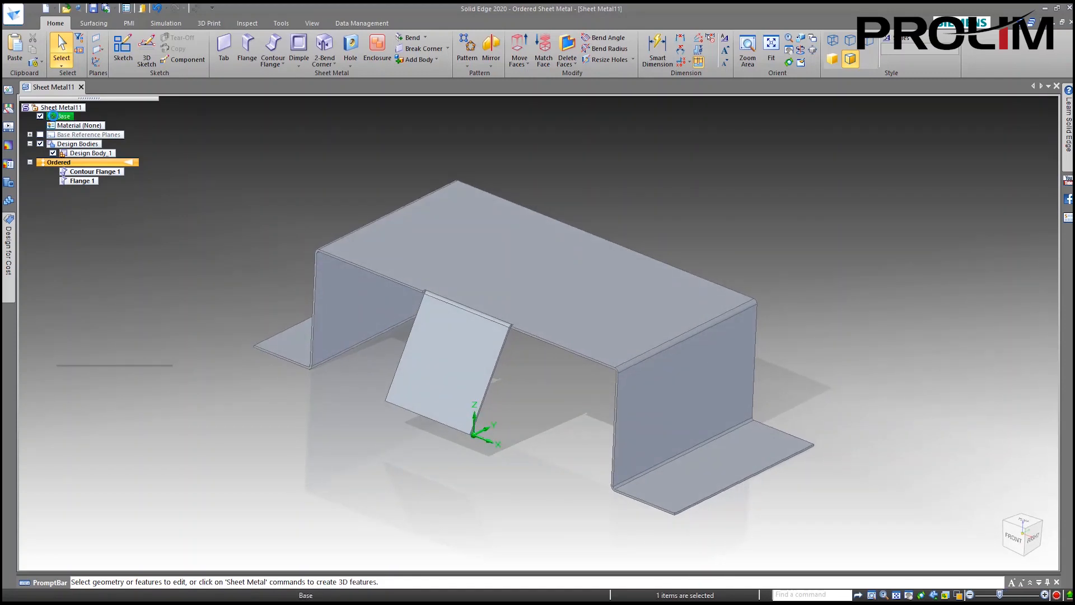
key("Escape")
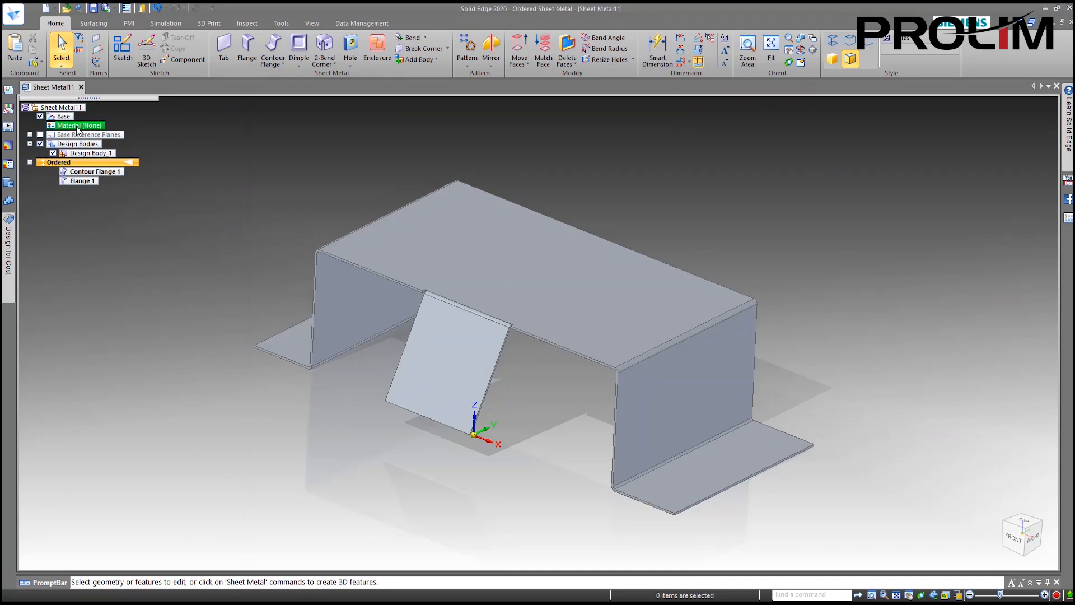
left_click(77, 128)
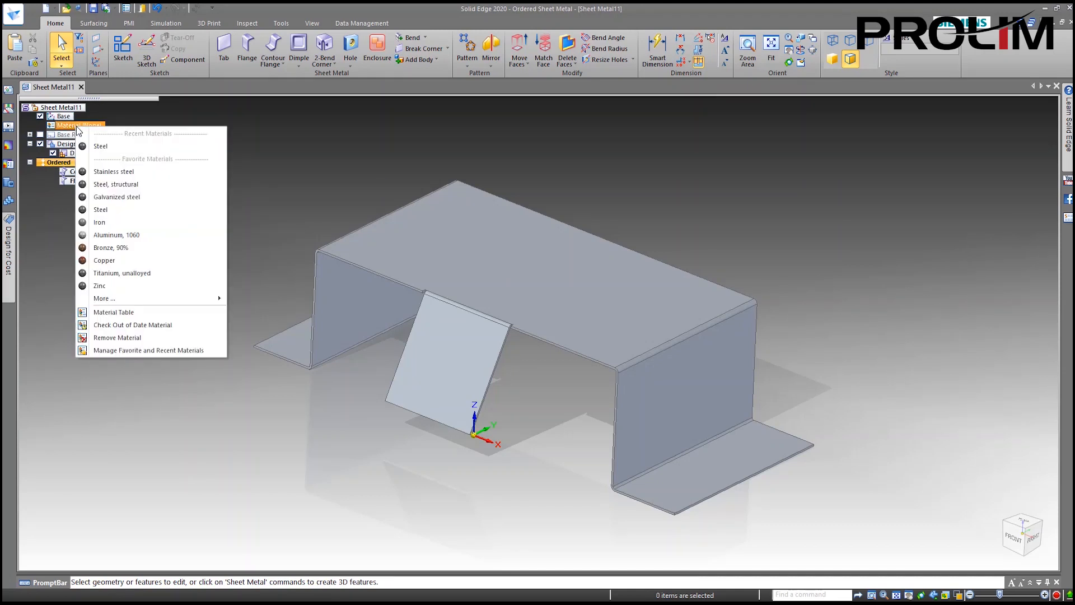
left_click(103, 145)
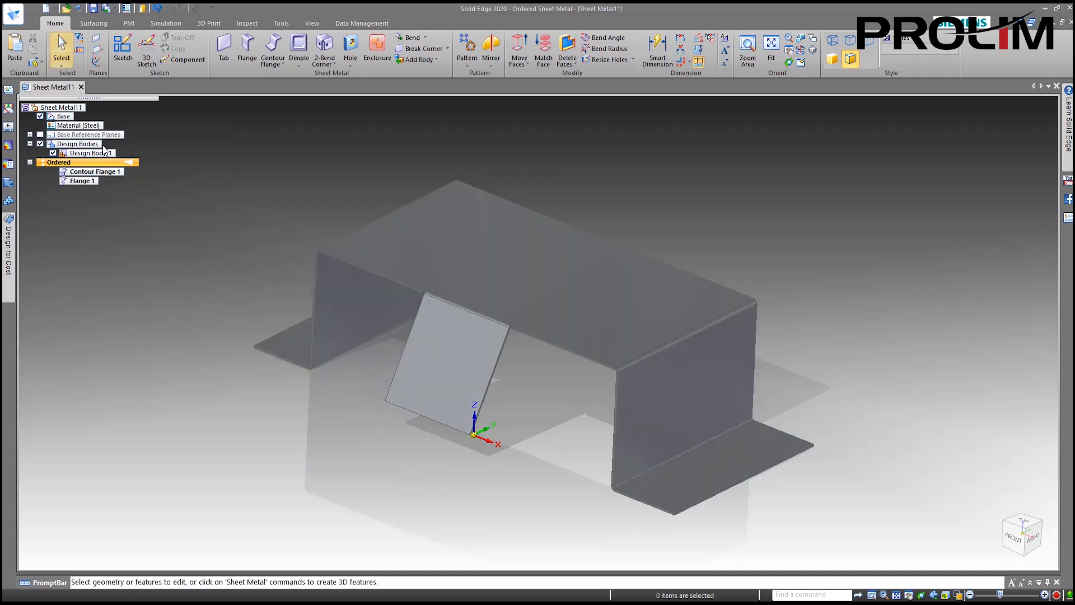
- Set the material thickness to .375" in the material's gage properties and apply it to the model
left_click(88, 128)
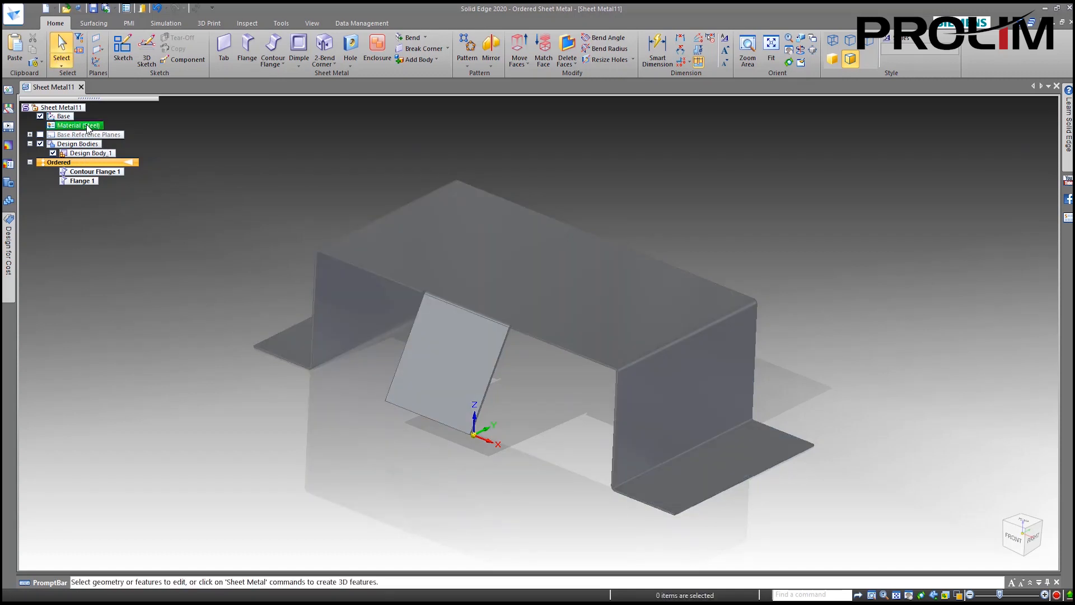
double_click(86, 125)
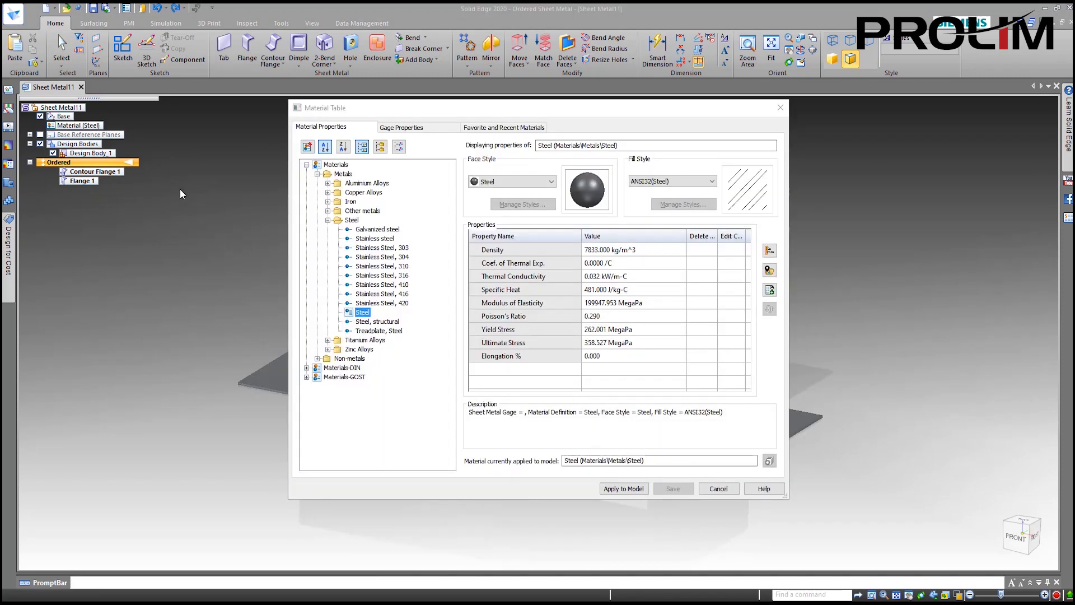
left_click(412, 128)
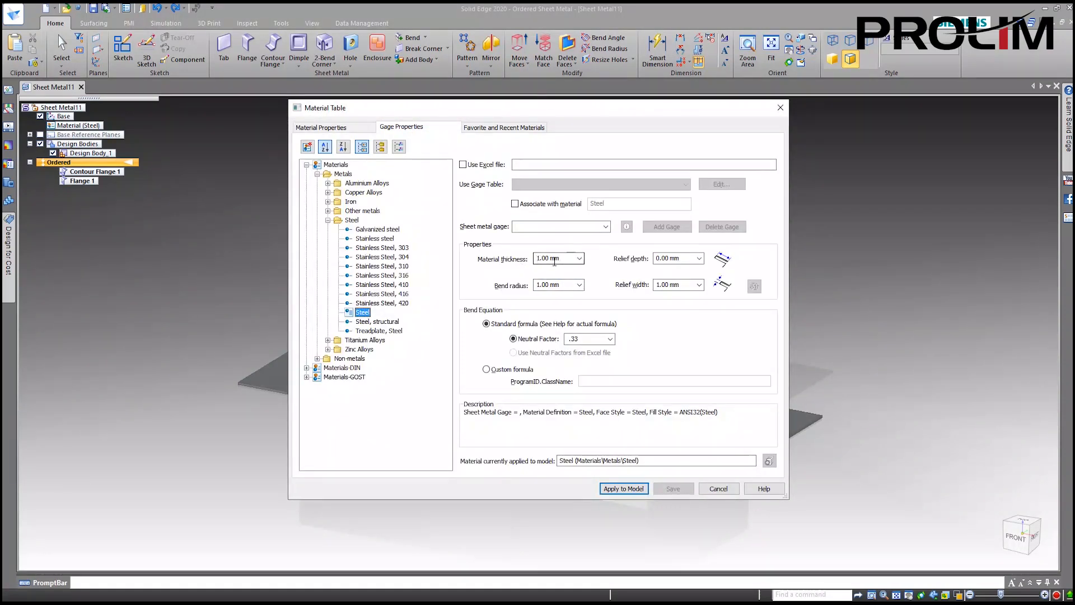
left_click_drag(561, 258, 536, 260)
type(".375\"")
key("Tab")
left_click(623, 488)
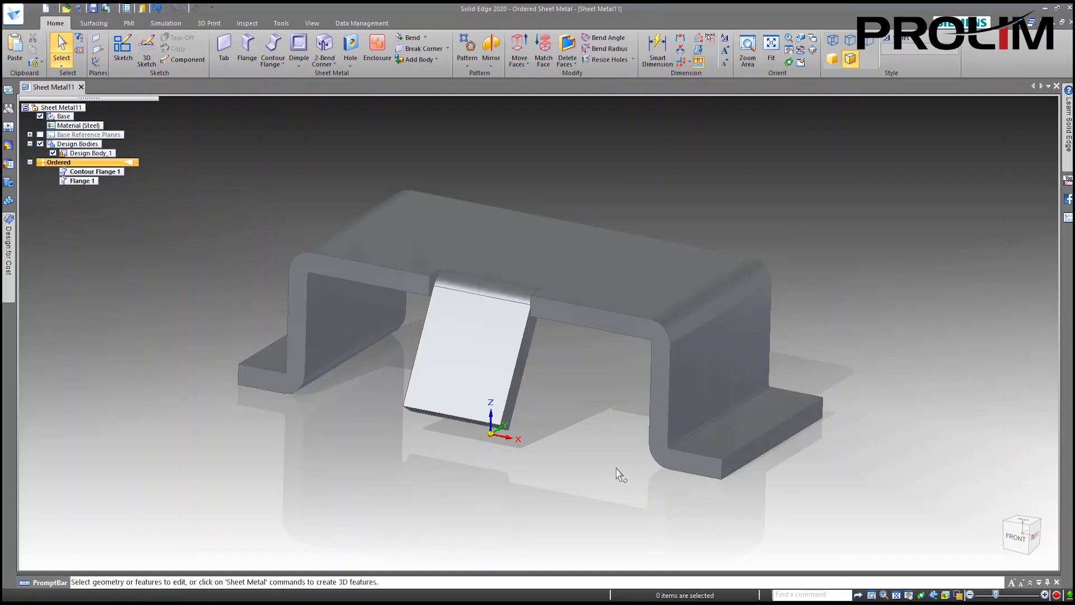
- Start a Bend Bulge Relief on the steel part and open its relief options
middle_click_drag(552, 406, 662, 468)
mouse_move(403, 331)
middle_mouse_down()
mouse_move(432, 293)
mouse_move(455, 334)
mouse_move(409, 300)
mouse_move(401, 336)
middle_mouse_up()
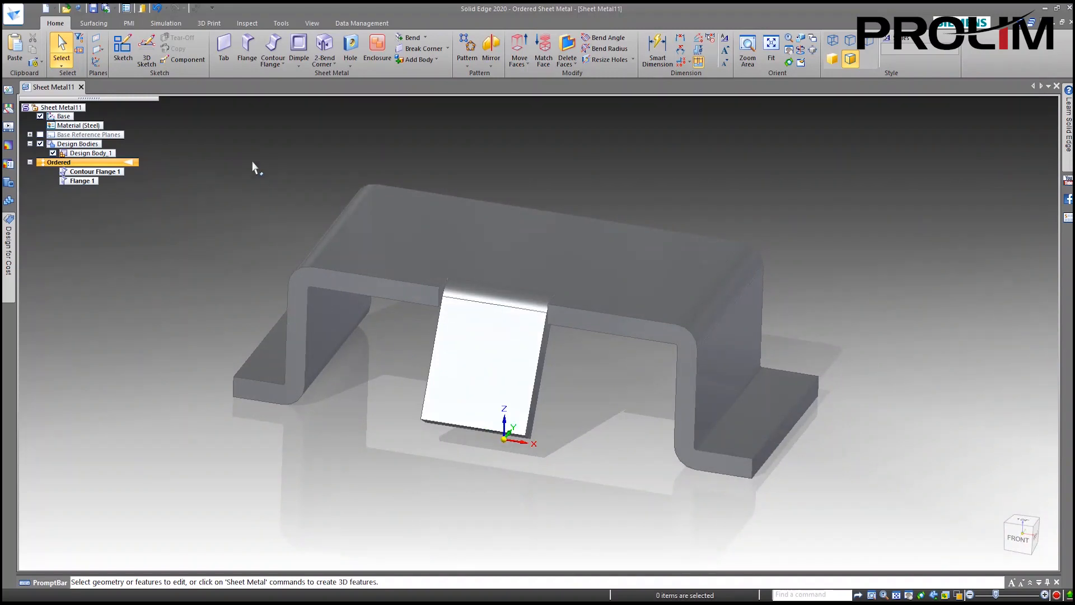
left_click(425, 38)
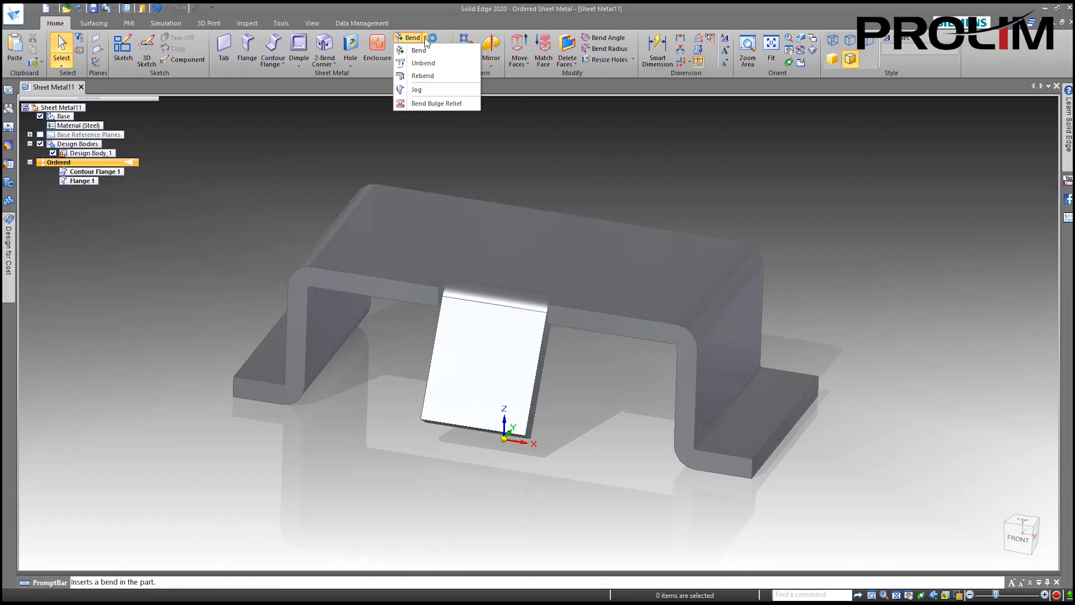
left_click(439, 104)
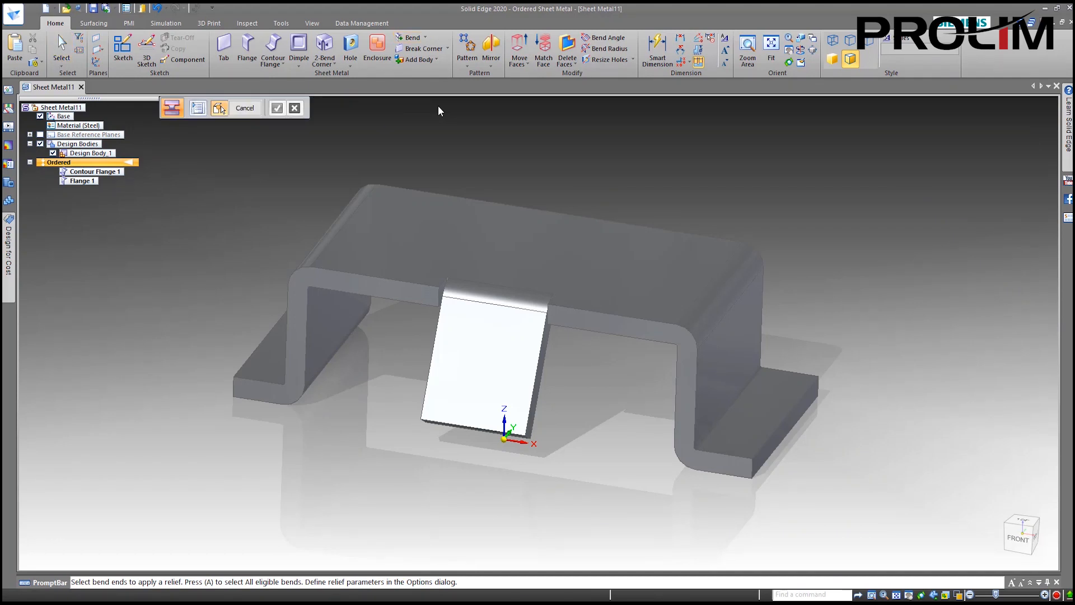
left_click(198, 109)
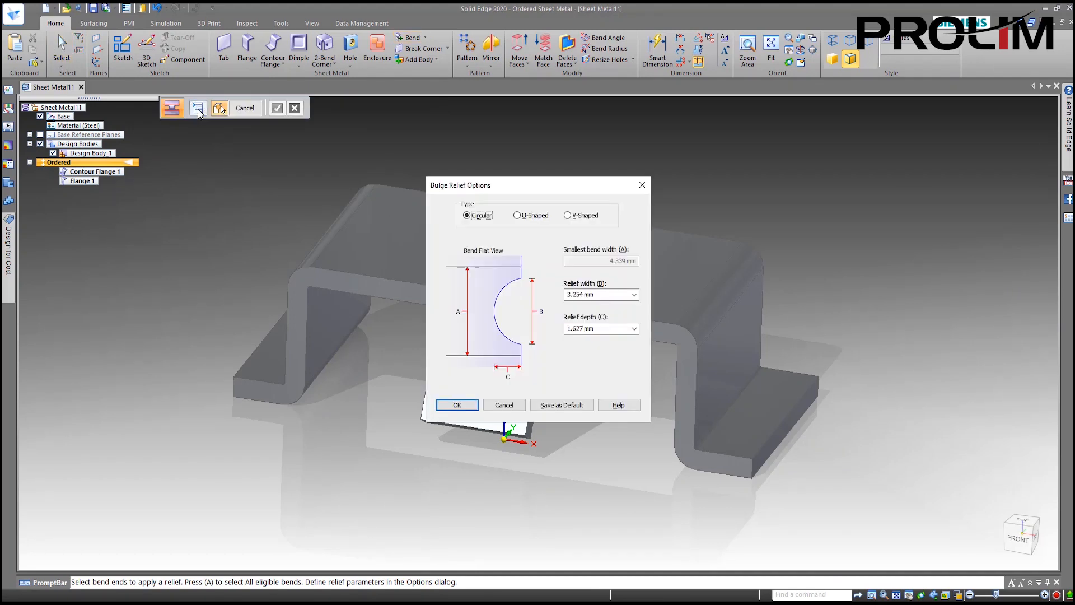
left_click_drag(519, 186, 511, 201)
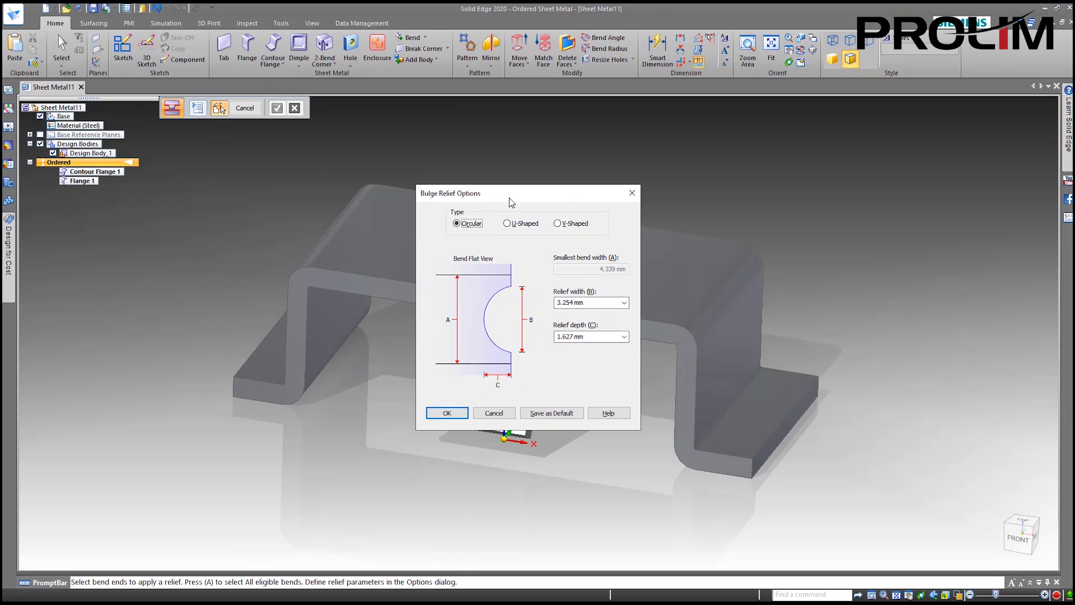
- Compare the U-Shaped and V-Shaped relief types, return to Circular and accept the relief options
left_click(506, 228)
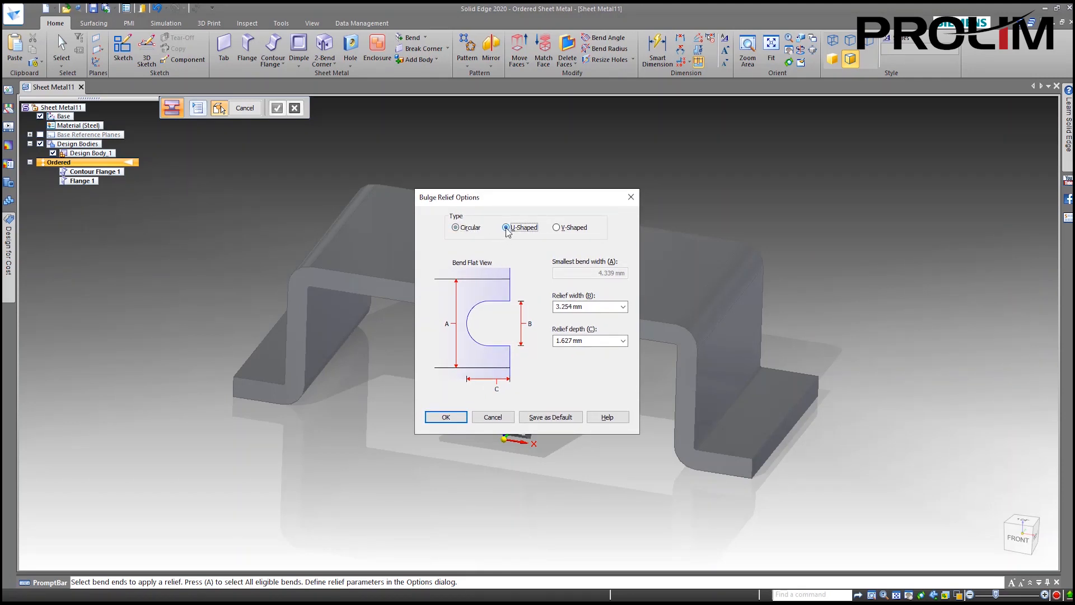
left_click(557, 227)
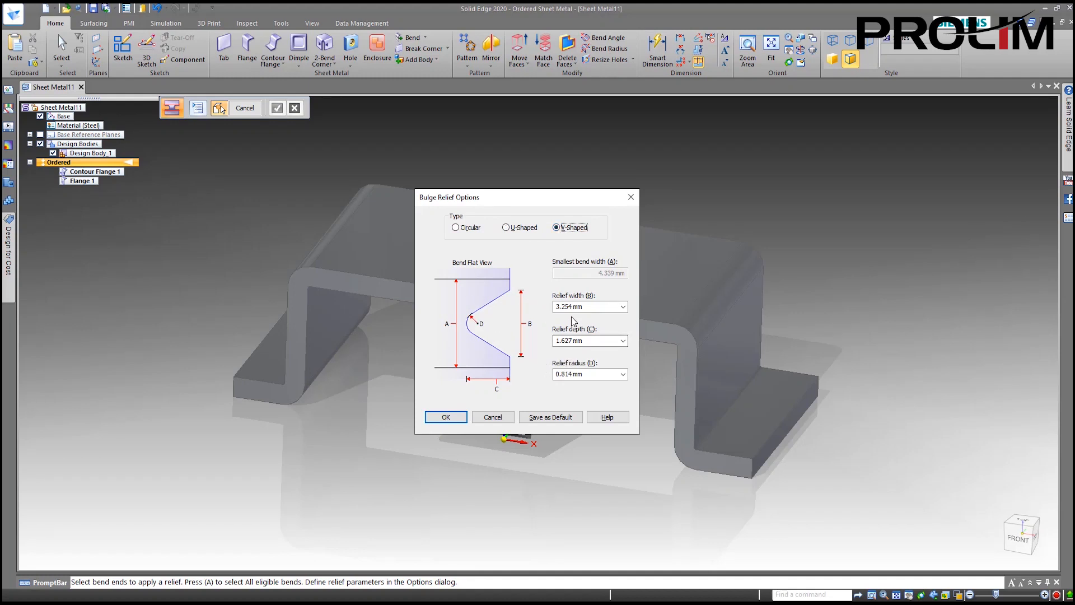
left_click(455, 227)
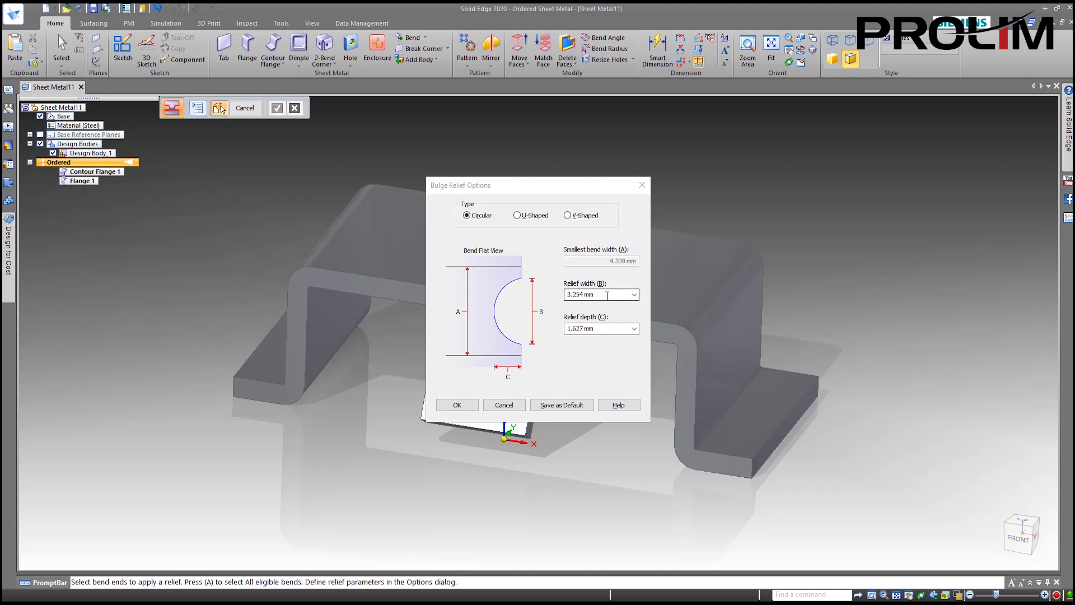
left_click(607, 294)
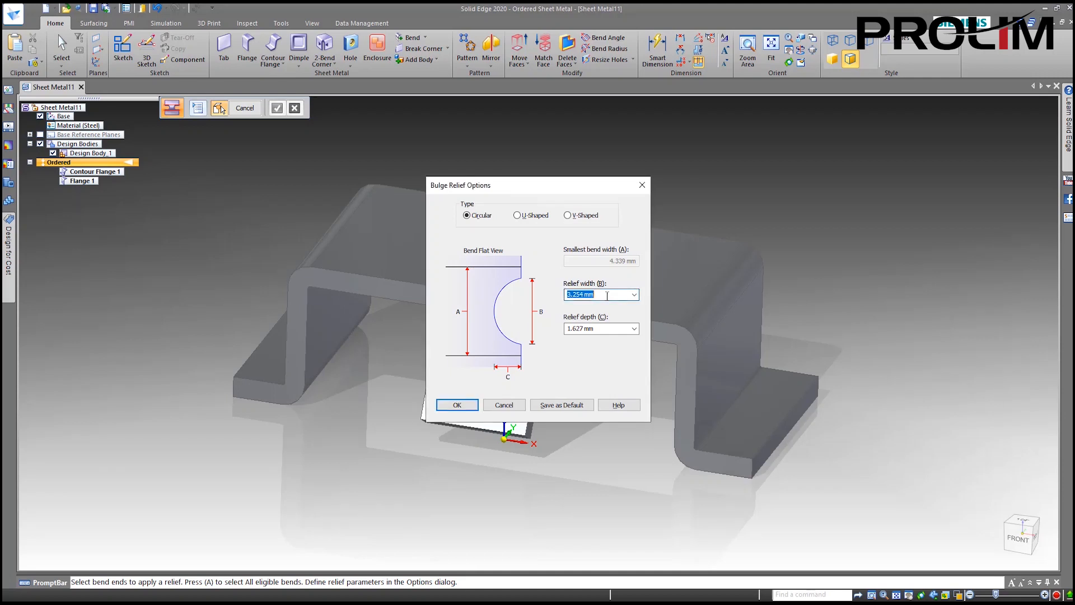
left_click(603, 294)
left_click(462, 405)
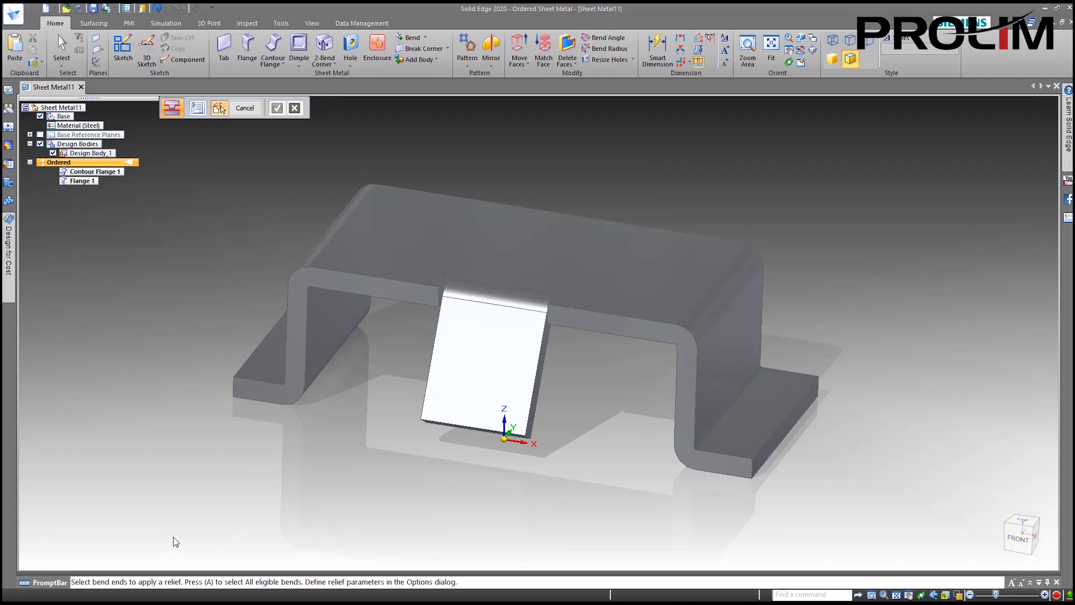
- Preview a circular relief 6 mm wide and 2 mm deep on the front end of the top face's right-hand bend
left_click(693, 335)
middle_click_drag(660, 362, 621, 353)
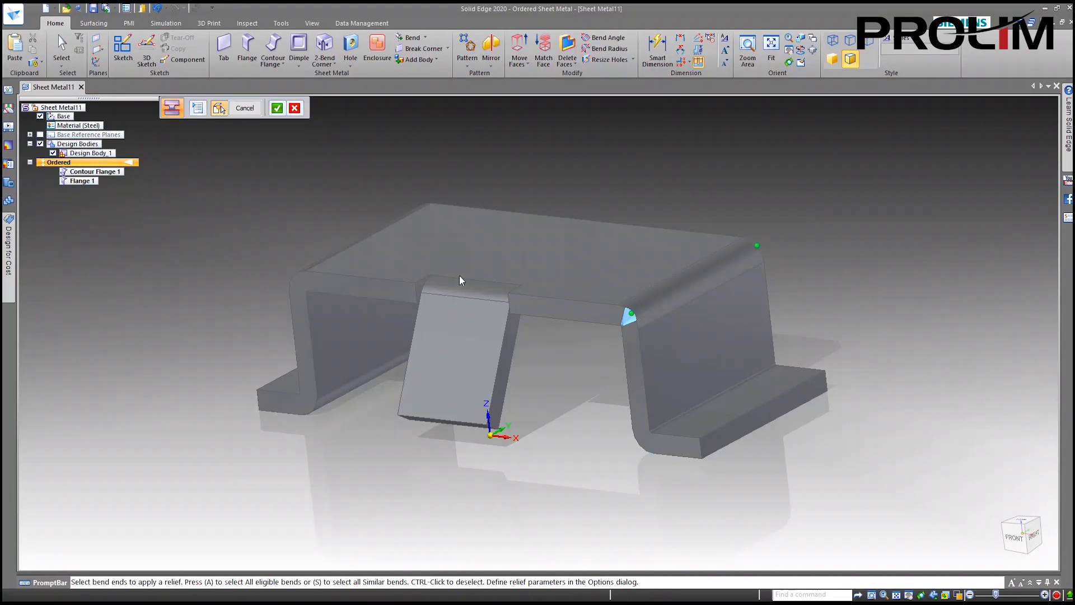
scroll(639, 327, "up", 3)
scroll(629, 316, "down", 3)
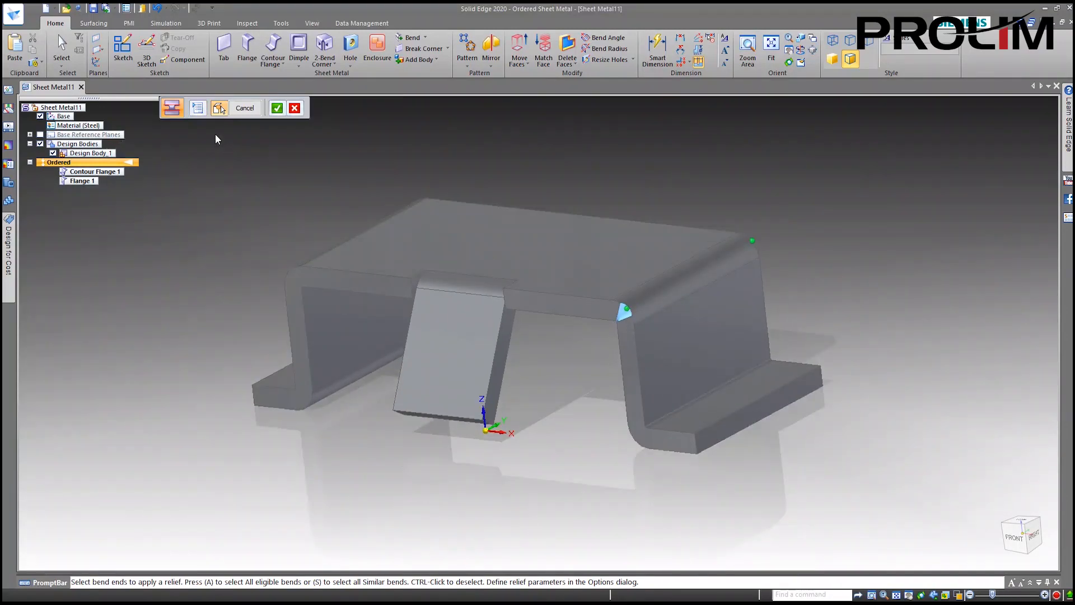
left_click(197, 107)
left_click(603, 295)
type("6")
key("Tab")
type("2")
key("Tab")
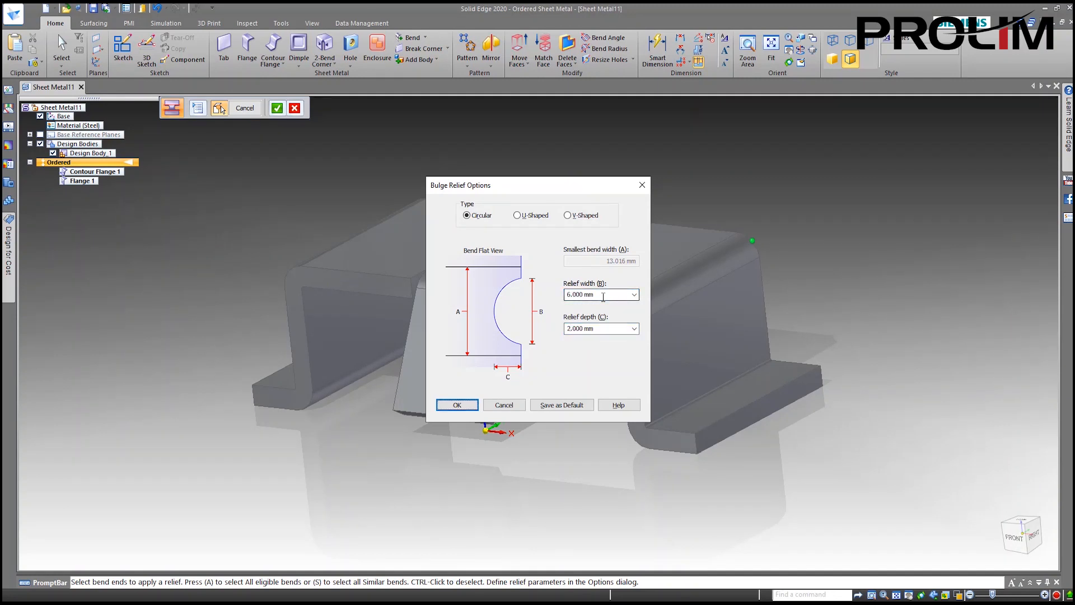
left_click(457, 404)
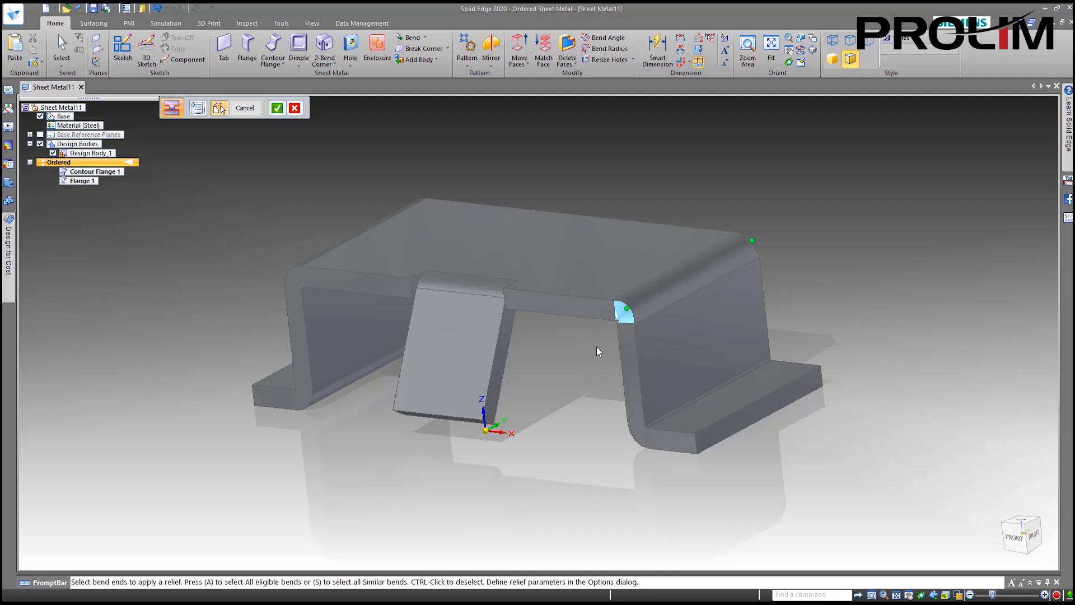
- Set the circular bulge relief's width to 10 mm and its depth to 5 mm
scroll(626, 316, "up", 5)
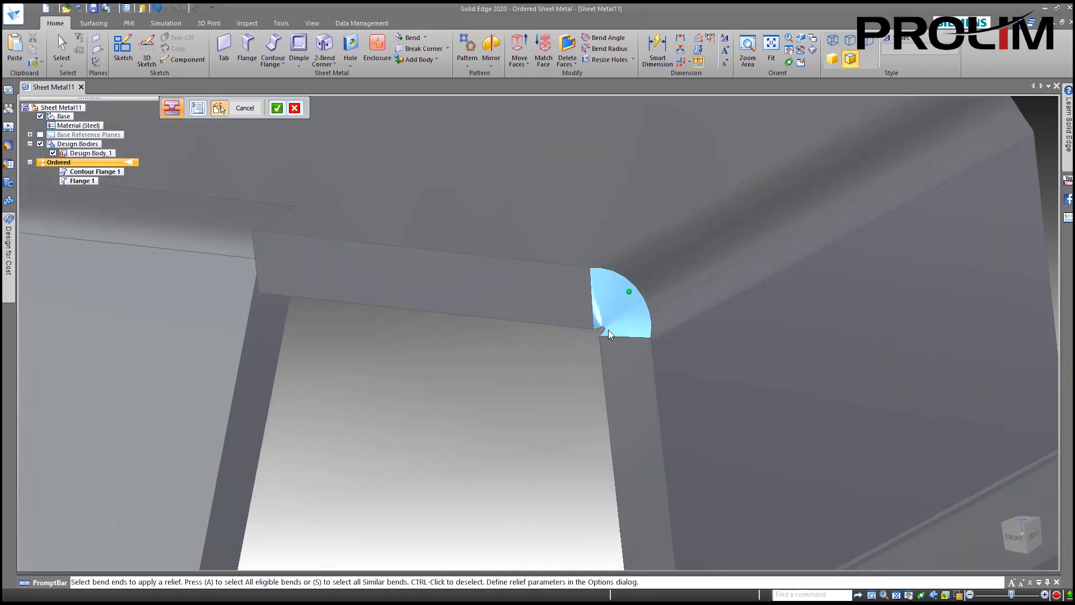
left_click(196, 107)
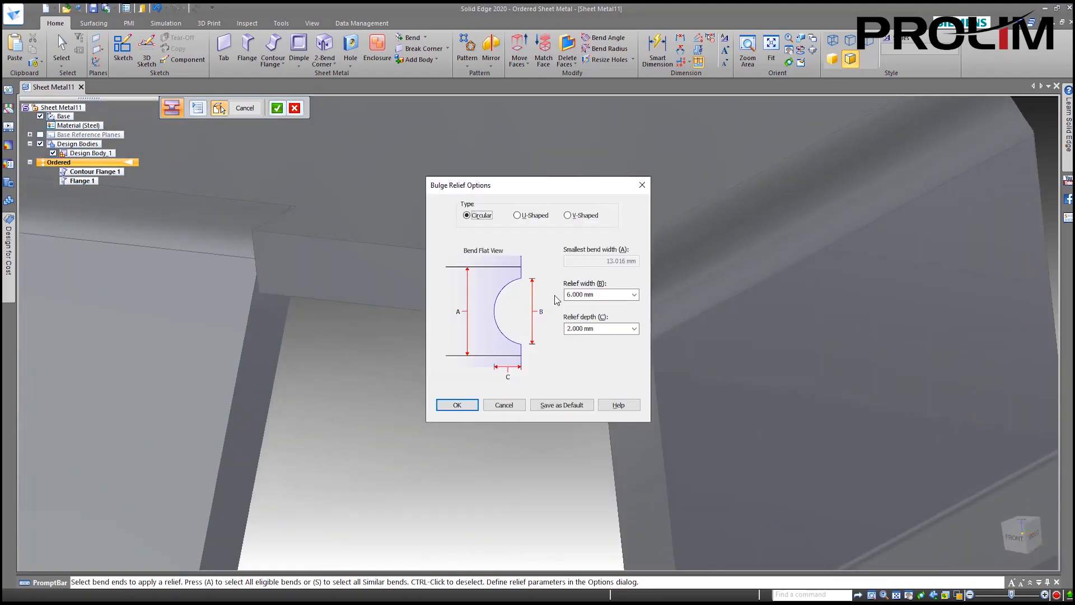
double_click(598, 294)
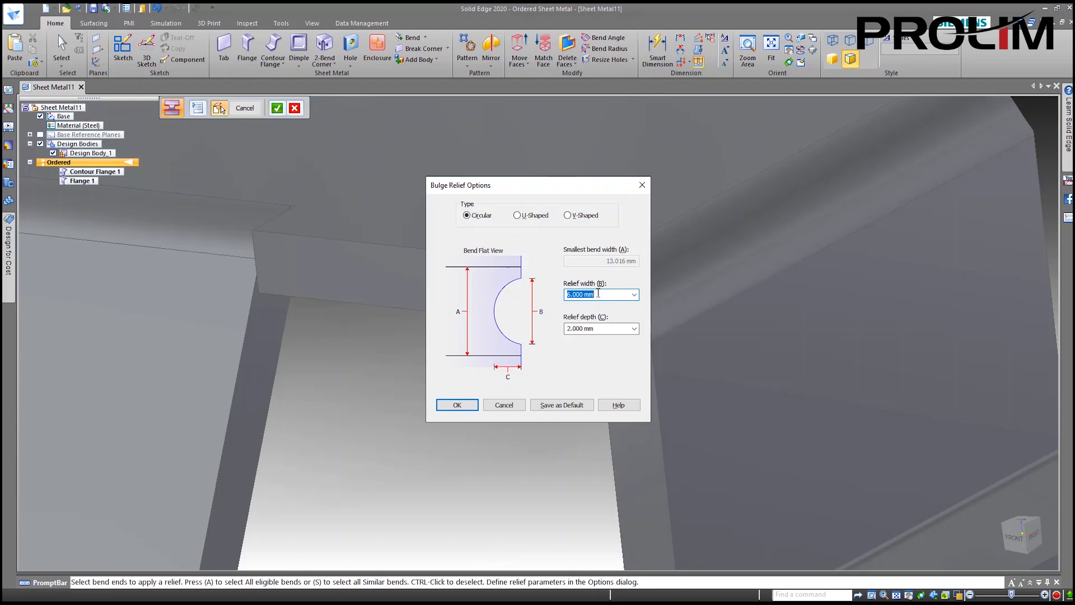
type("10")
key("Tab")
type("5")
key("Tab")
left_click(469, 405)
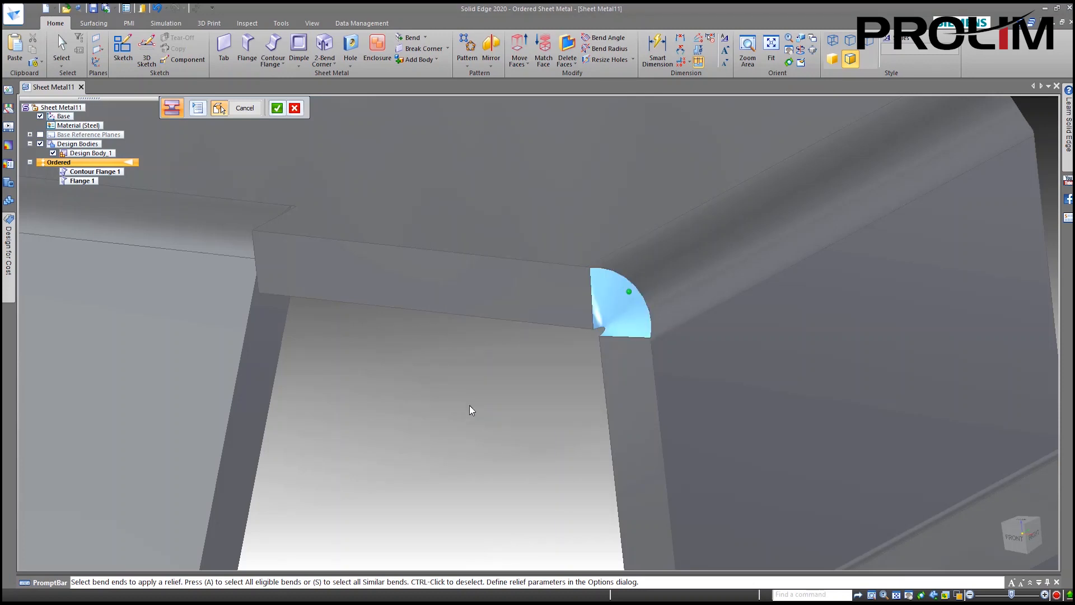
- Clear the selected bend end and recheck the relief options without changing them
scroll(478, 403, "down", 4)
middle_click_drag(739, 333, 599, 370)
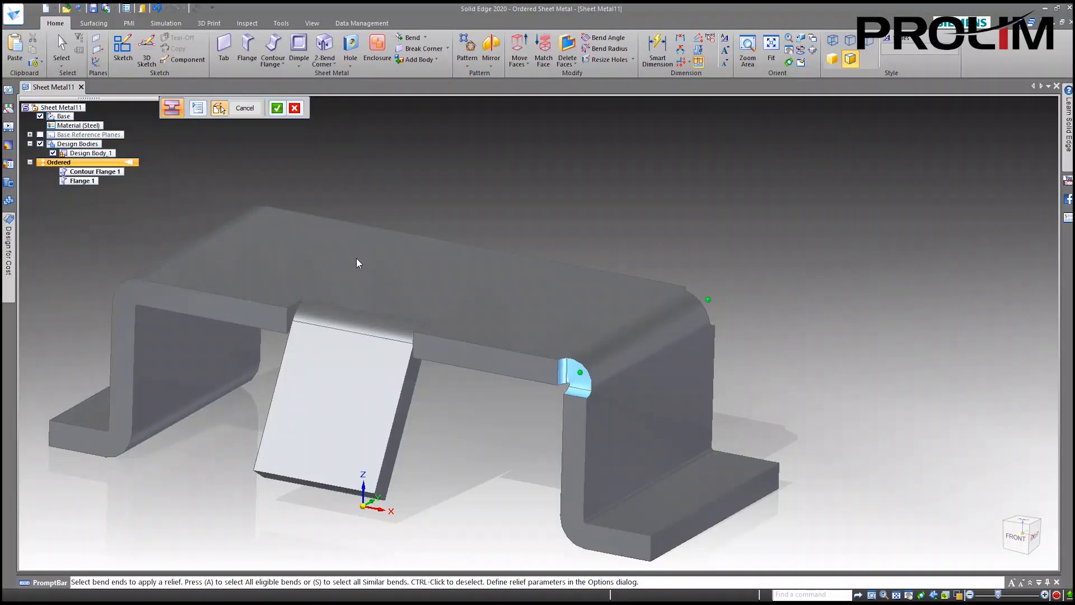
left_click(295, 109)
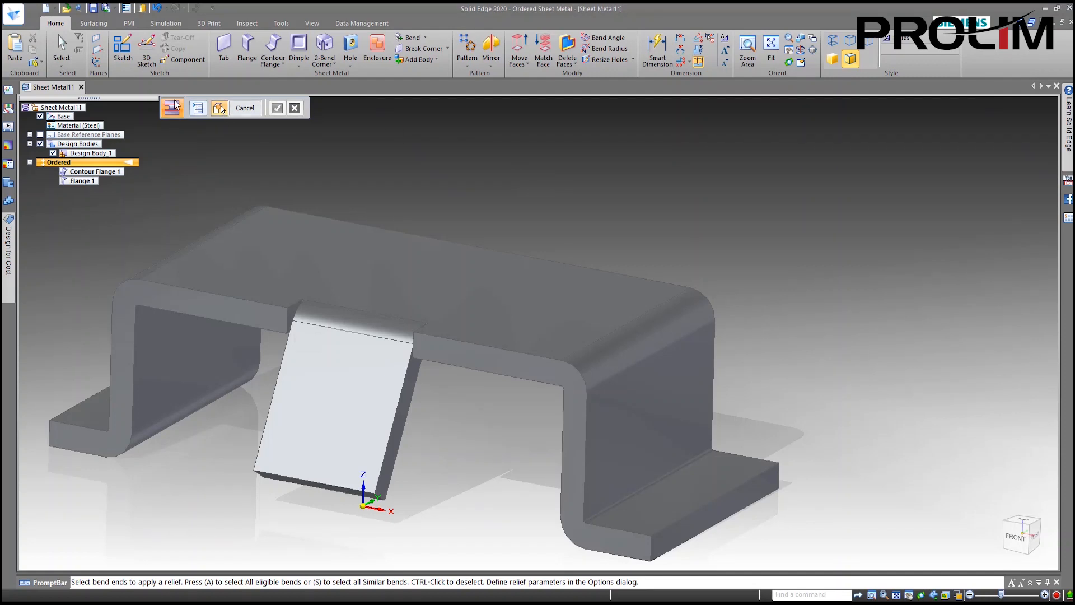
left_click(221, 107)
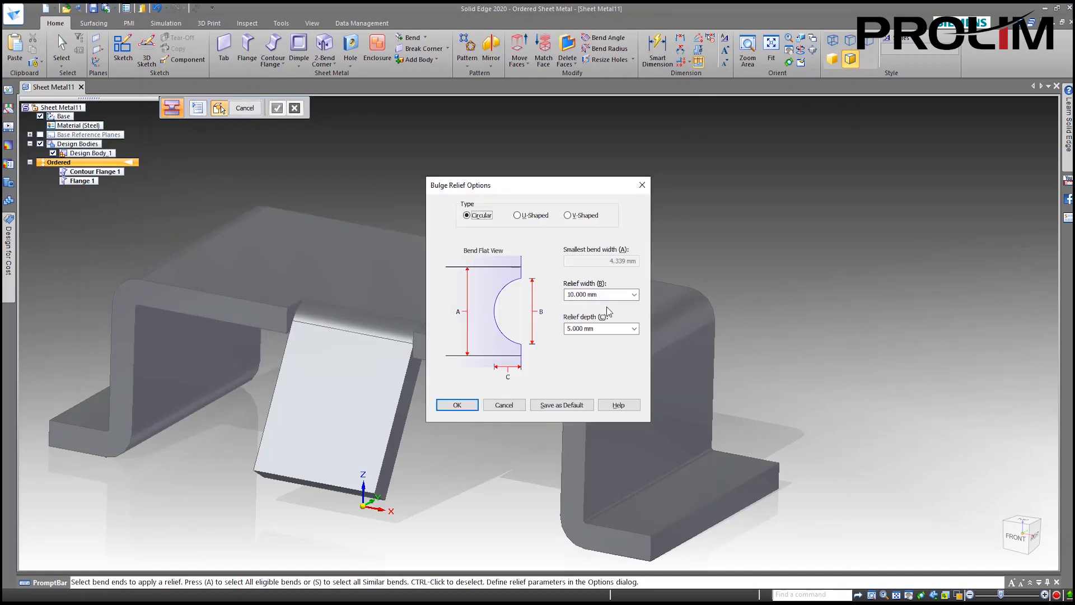
left_click(457, 405)
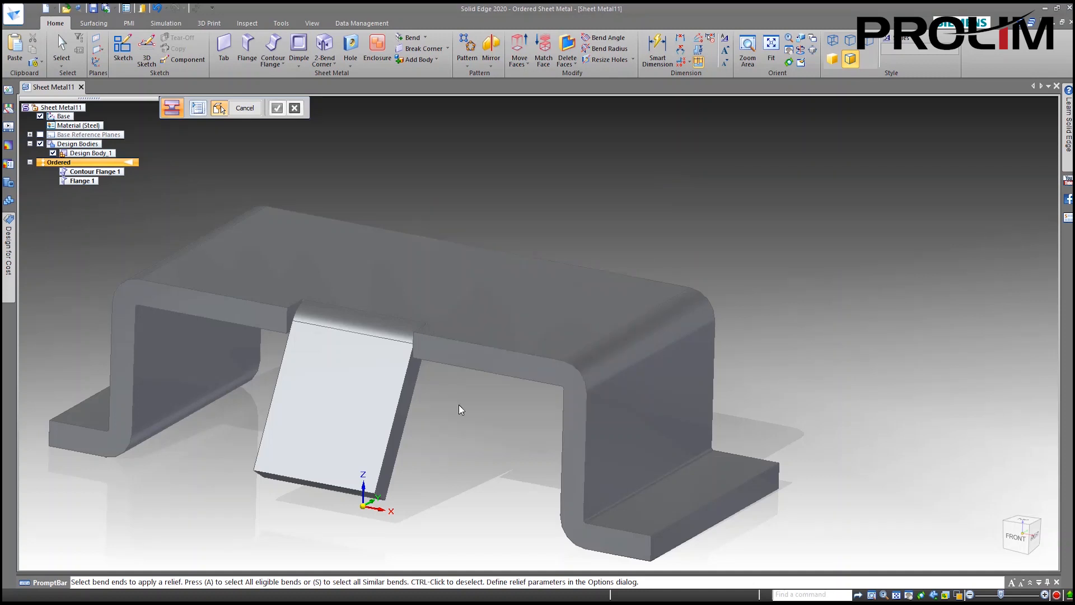
- Preview the relief on the right-hand upper bend end and all similar bend ends, and clear that selection
left_click(580, 374)
key("a")
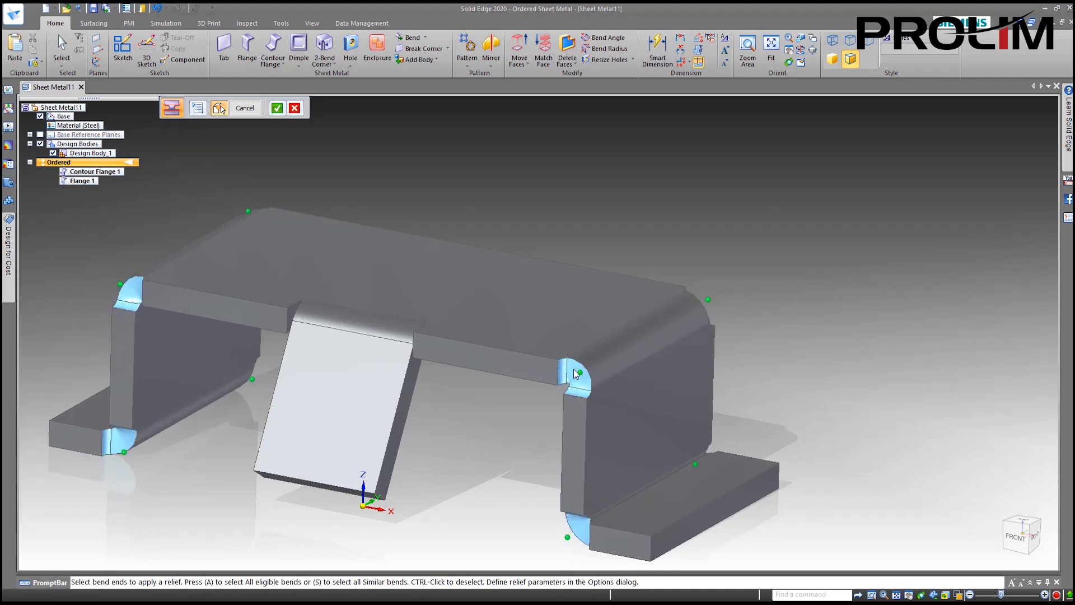
scroll(496, 450, "down", 3)
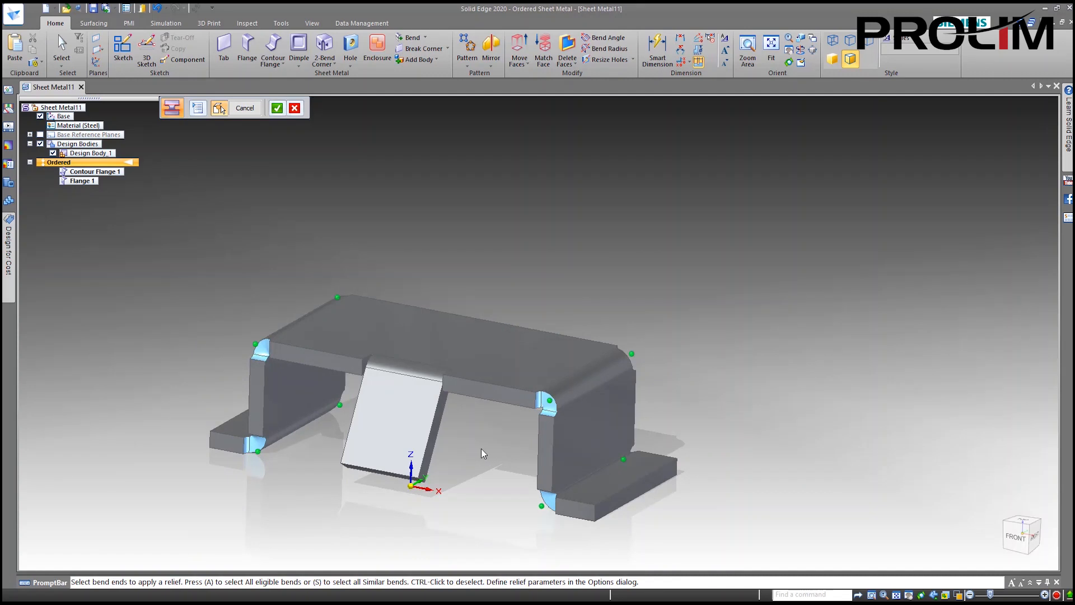
mouse_move(288, 467)
middle_mouse_down()
mouse_move(355, 450)
mouse_move(233, 463)
mouse_move(279, 458)
mouse_move(298, 475)
middle_mouse_up()
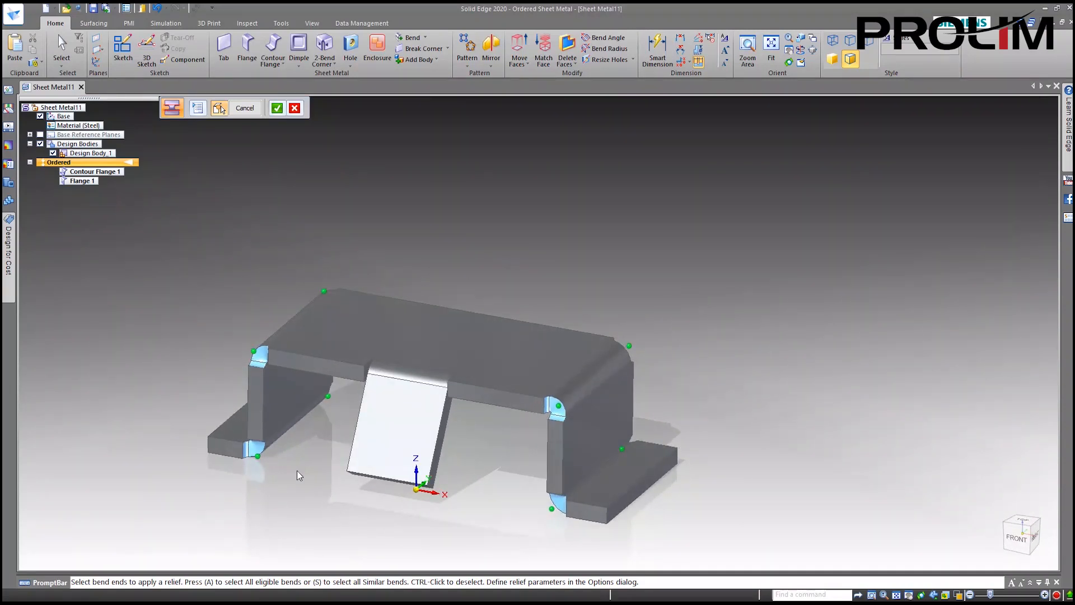
left_click(296, 109)
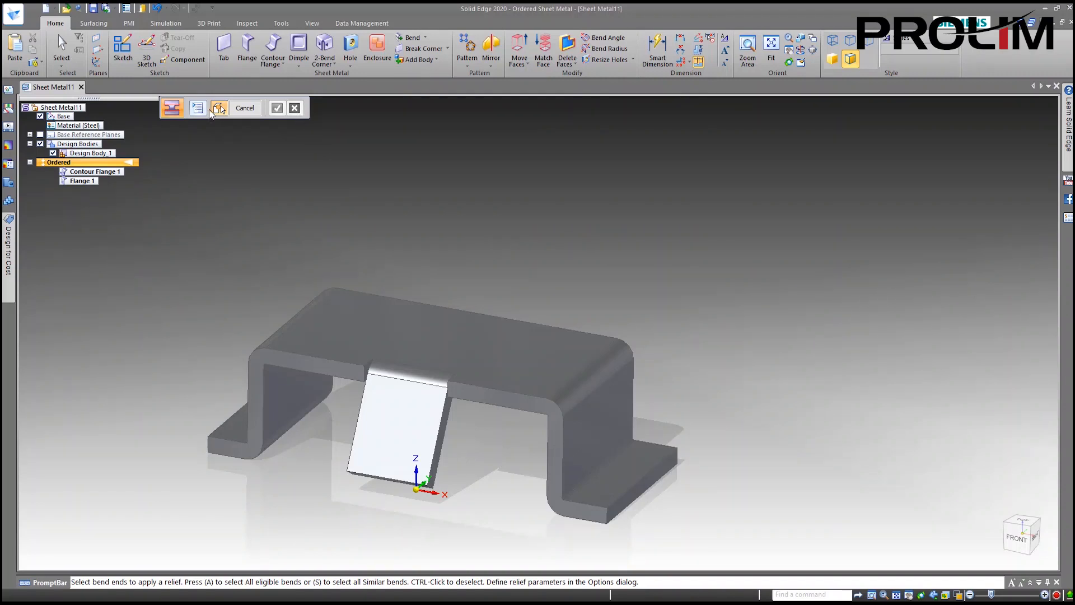
- Apply the circular bulge relief to all eligible bend ends, finish the feature and leave the command
left_click(198, 108)
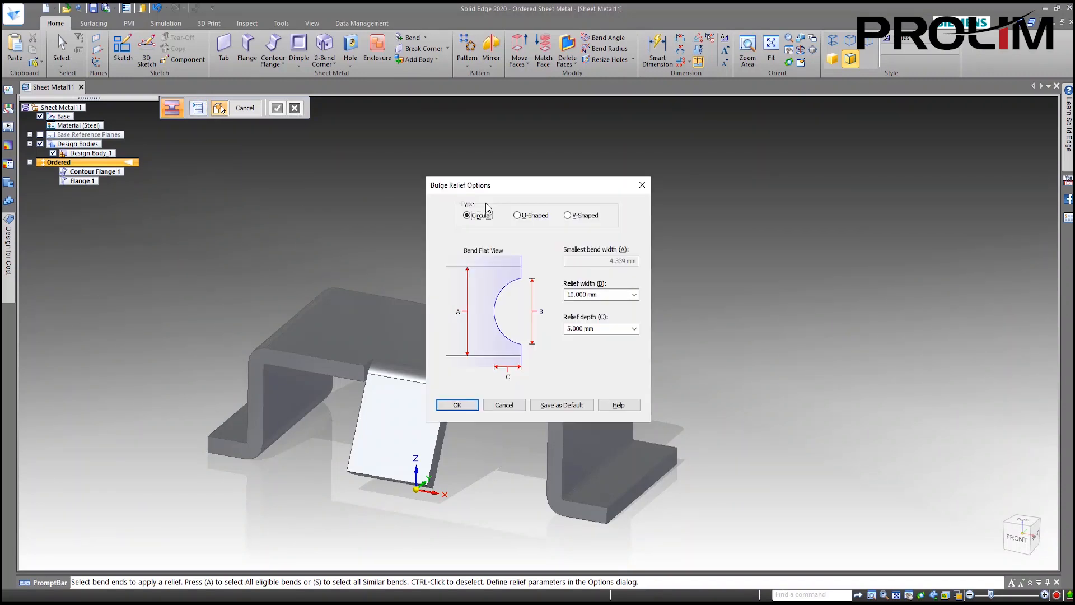
left_click(469, 405)
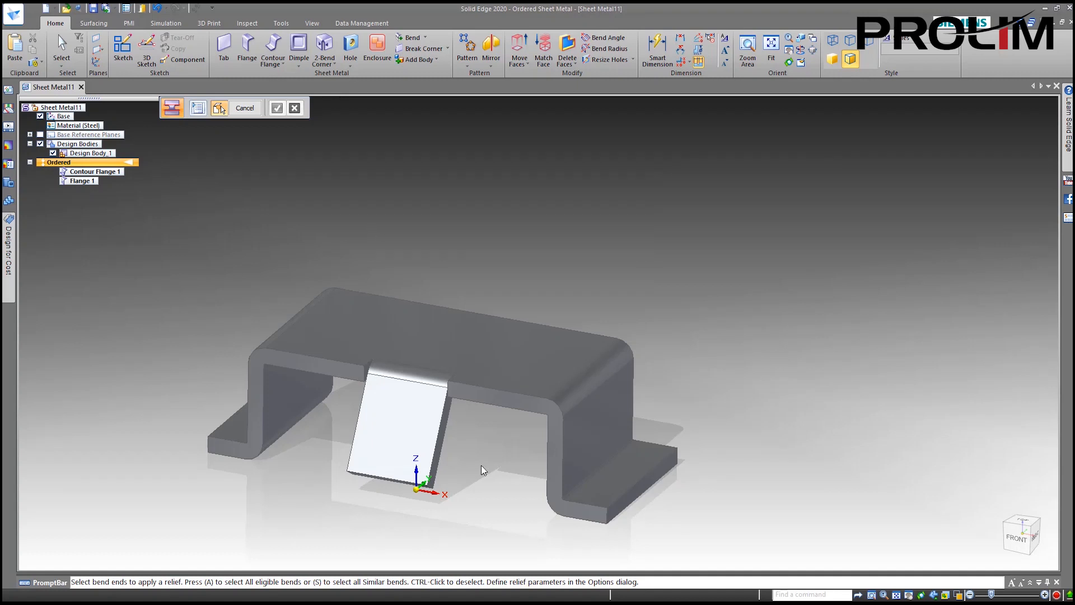
key("a")
mouse_move(482, 440)
middle_mouse_down()
mouse_move(539, 429)
mouse_move(552, 413)
mouse_move(509, 449)
mouse_move(484, 502)
mouse_move(474, 425)
middle_mouse_up()
left_click(276, 107)
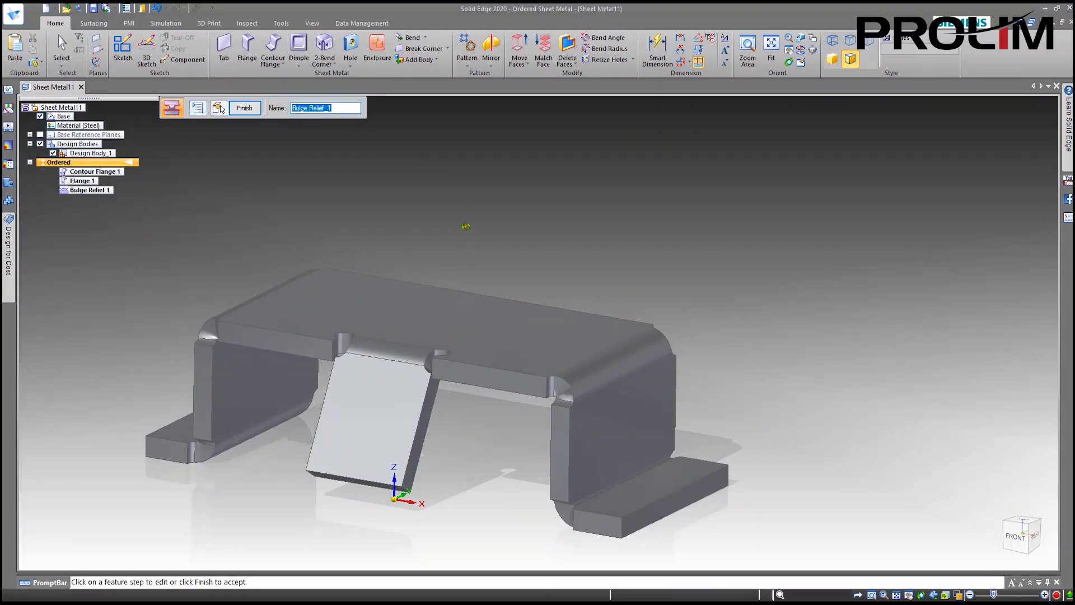
middle_click_drag(458, 213, 471, 259)
left_click(245, 108)
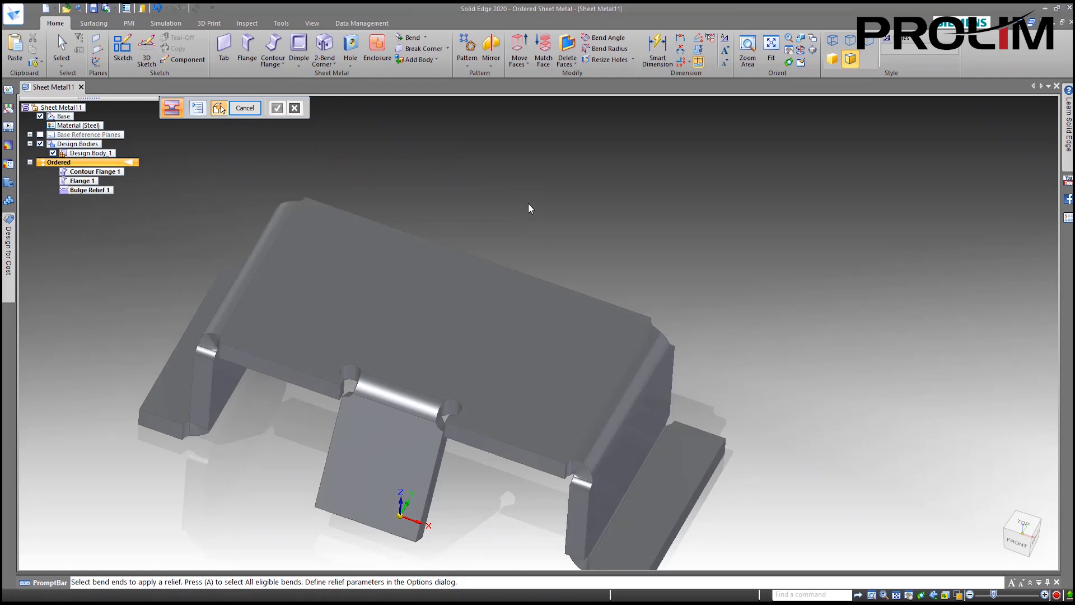
left_click(244, 109)
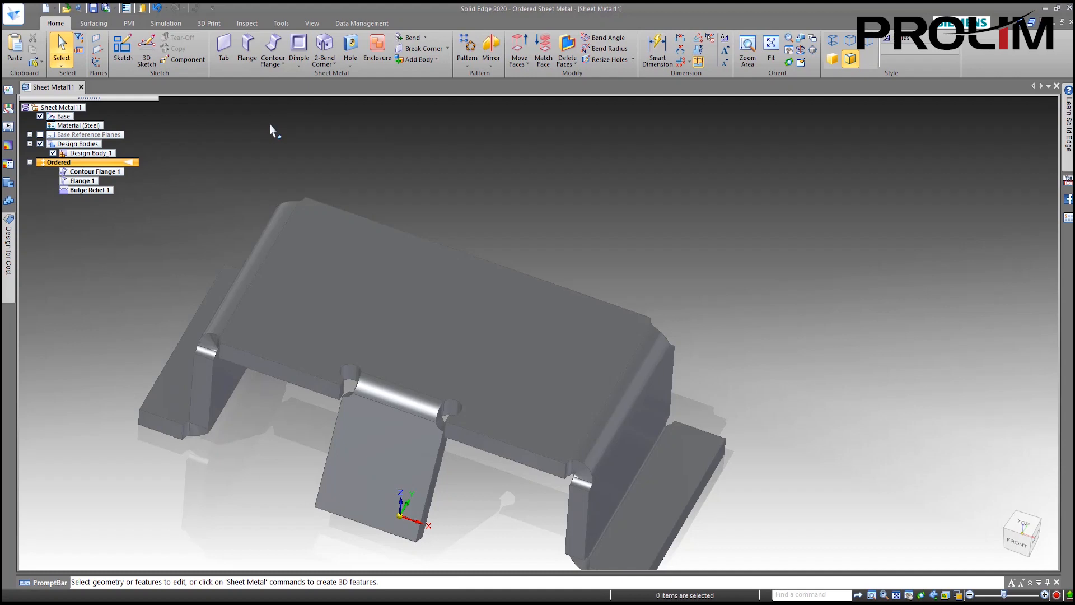
- Create a flat pattern with the top face oriented upward and its front edge defining the x-axis and origin
mouse_move(272, 130)
middle_mouse_down()
mouse_move(252, 135)
mouse_move(275, 147)
middle_mouse_up()
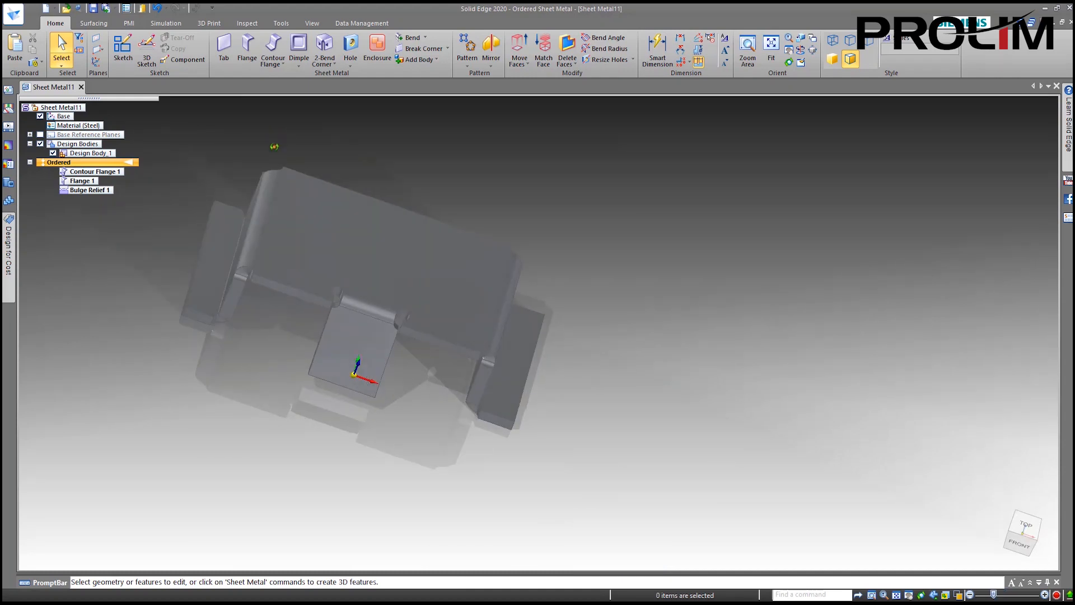
left_click(310, 25)
left_click(280, 24)
left_click(61, 39)
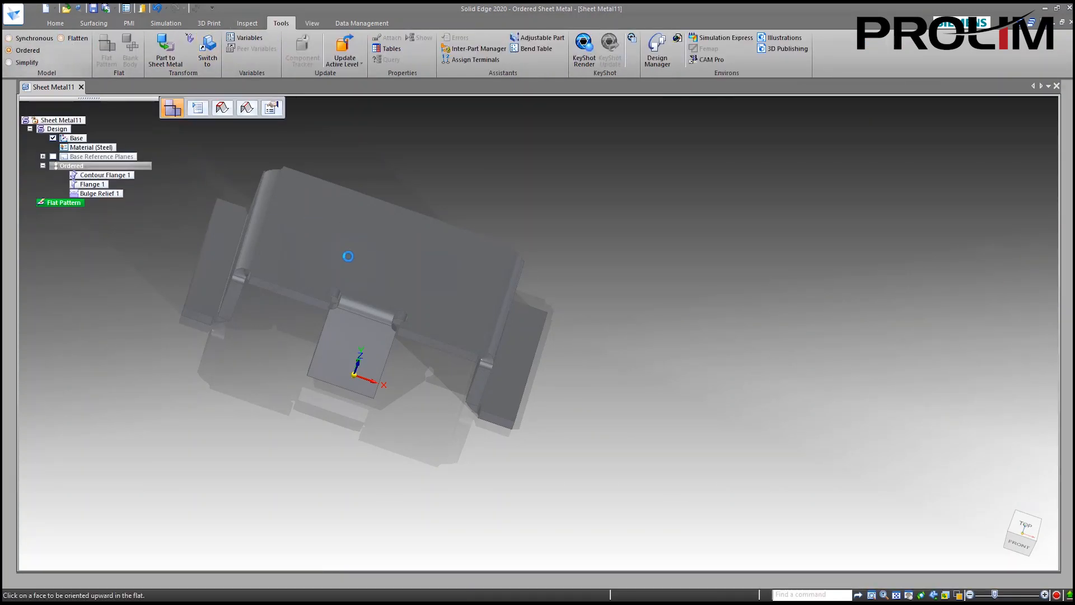
left_click(314, 254)
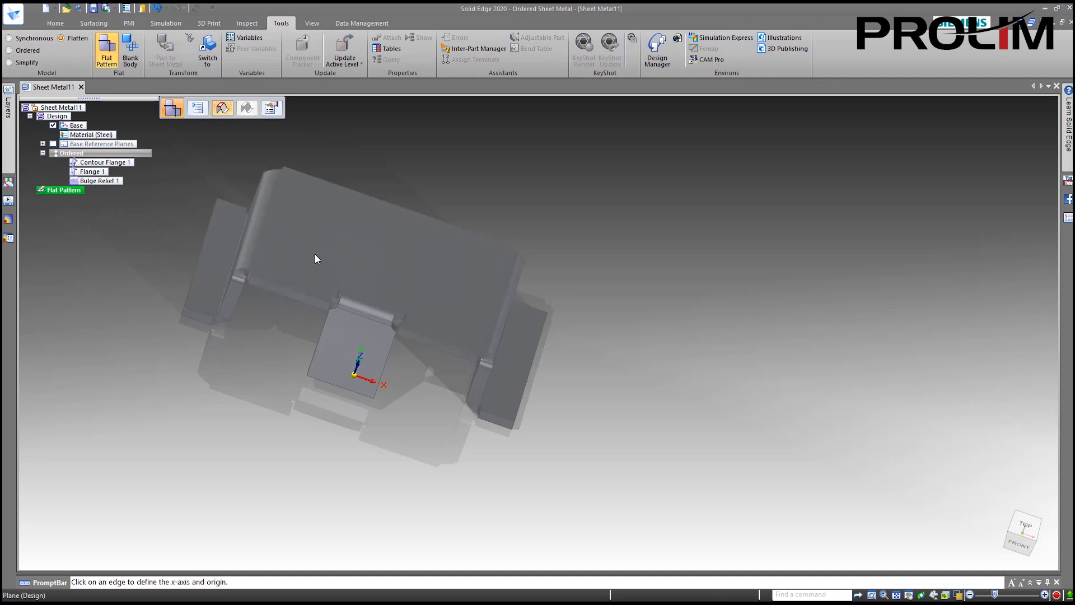
left_click(294, 290)
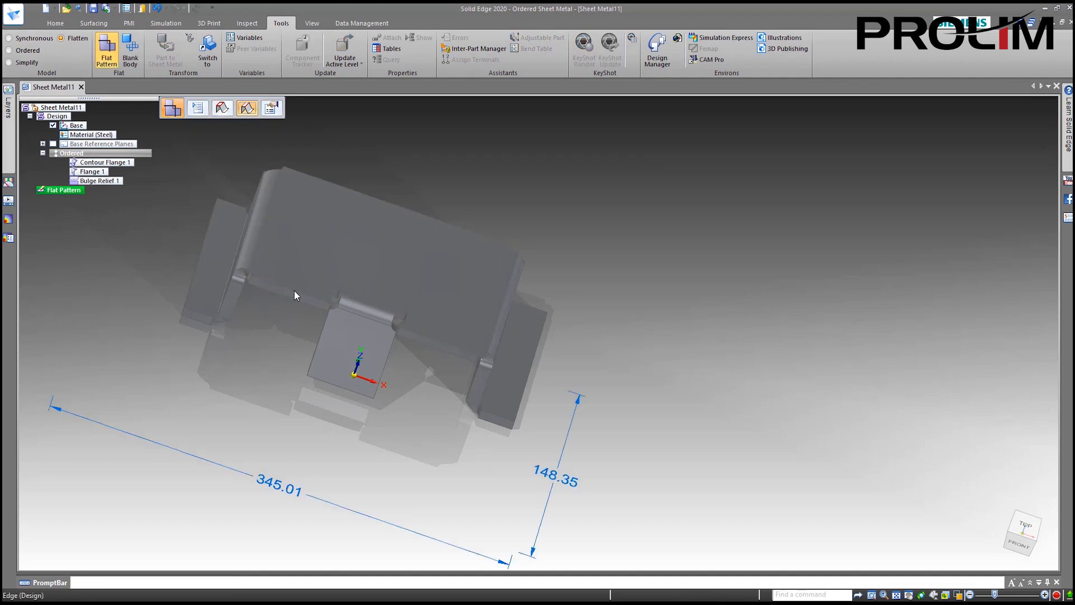